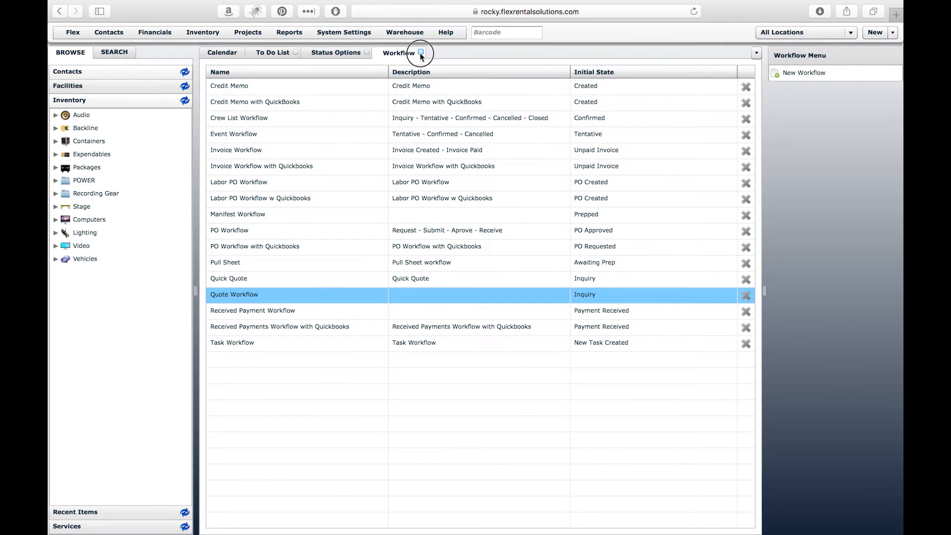
Step: Close the Workflow and Status Options pages, and highlight quote 16-0051 in the calendar's Daybook view
click(367, 53)
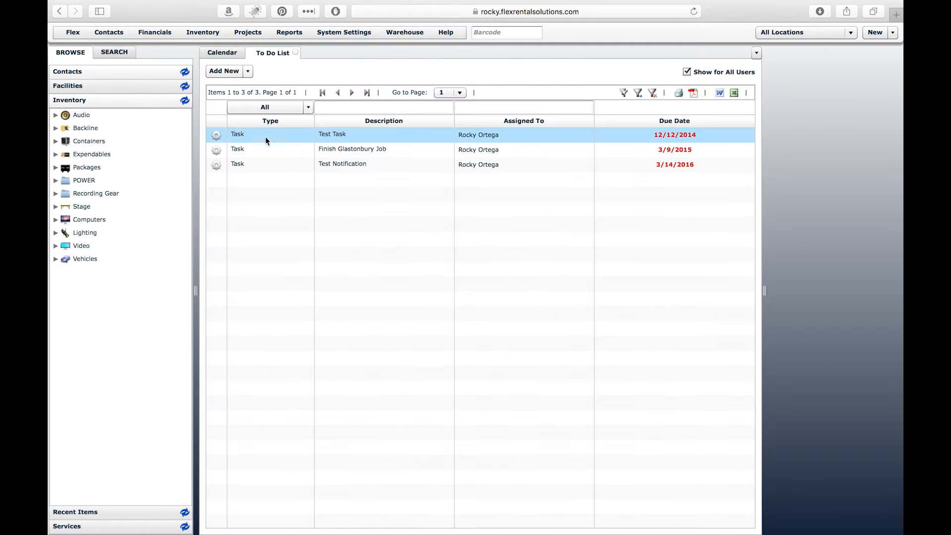
click(222, 53)
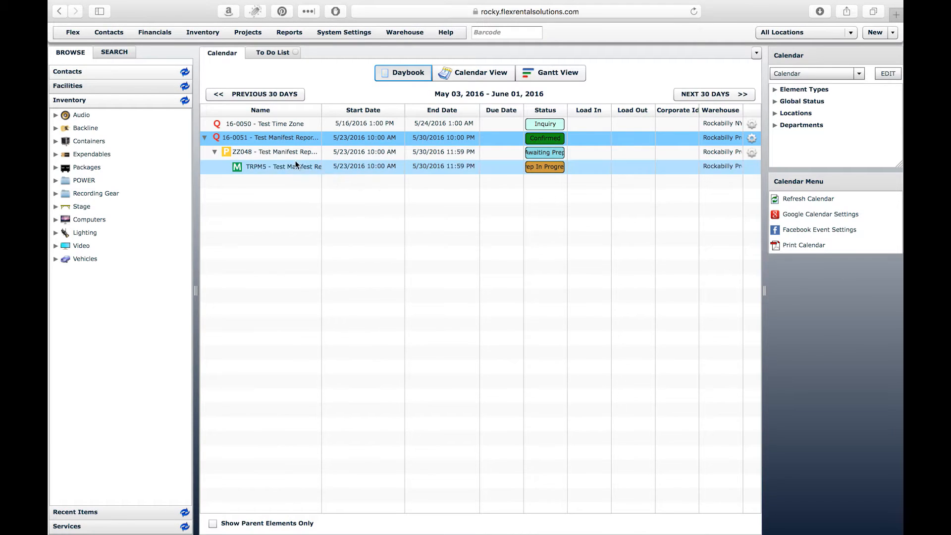
click(332, 141)
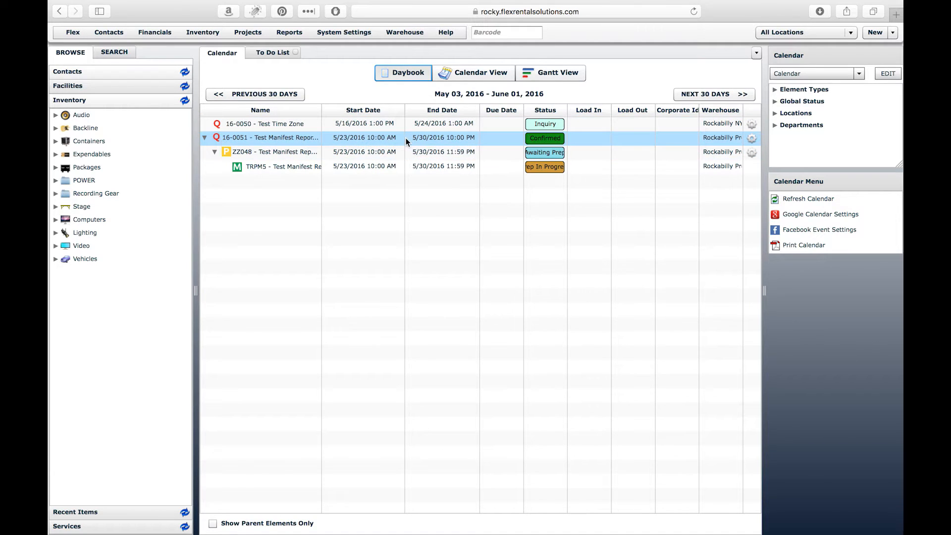
Step: Open the project Quotes list and look through the listed quotes with their numbers, statuses and dates
click(249, 34)
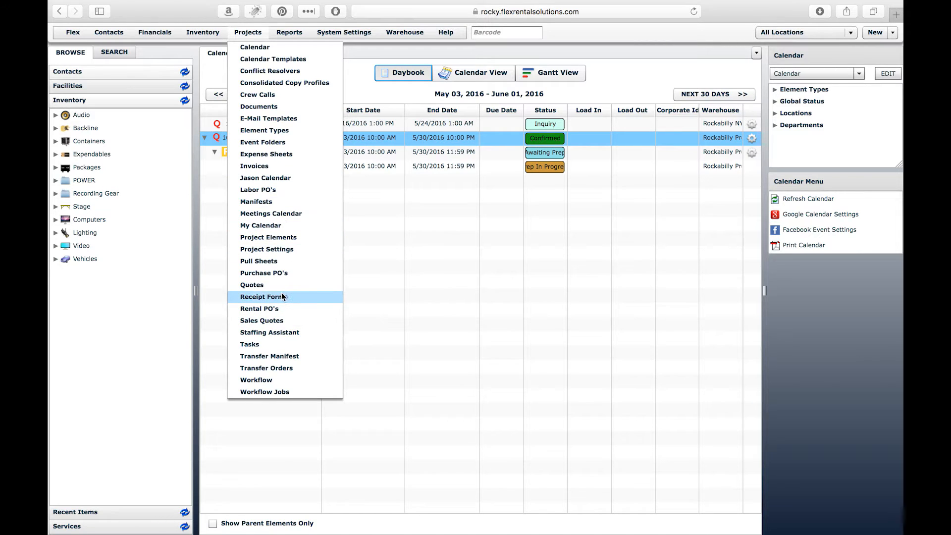
click(282, 285)
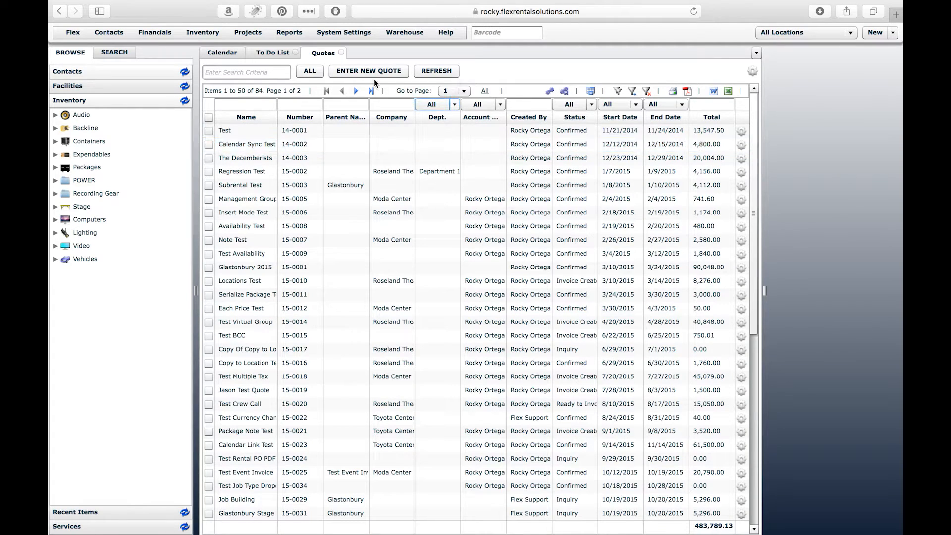
scroll(465, 202, down, 1)
scroll(464, 202, down, 7)
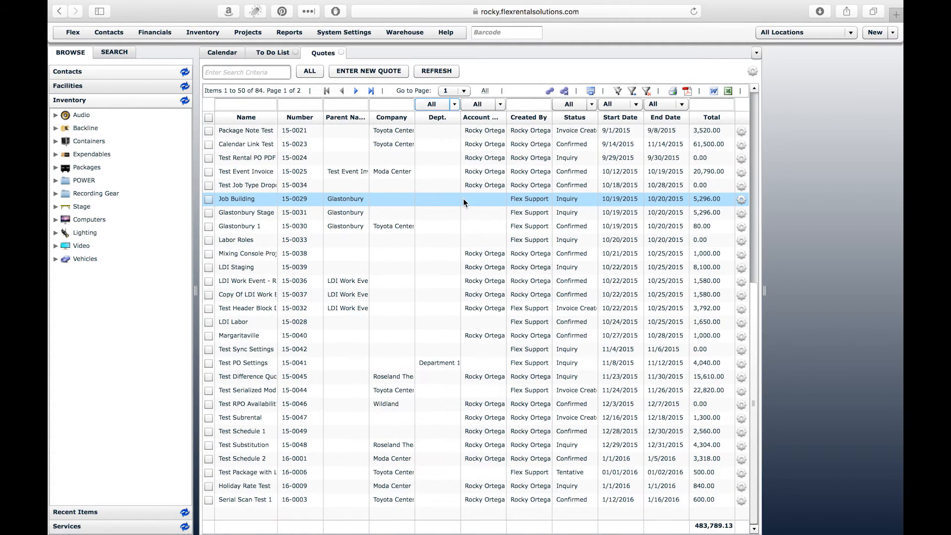
scroll(463, 198, up, 7)
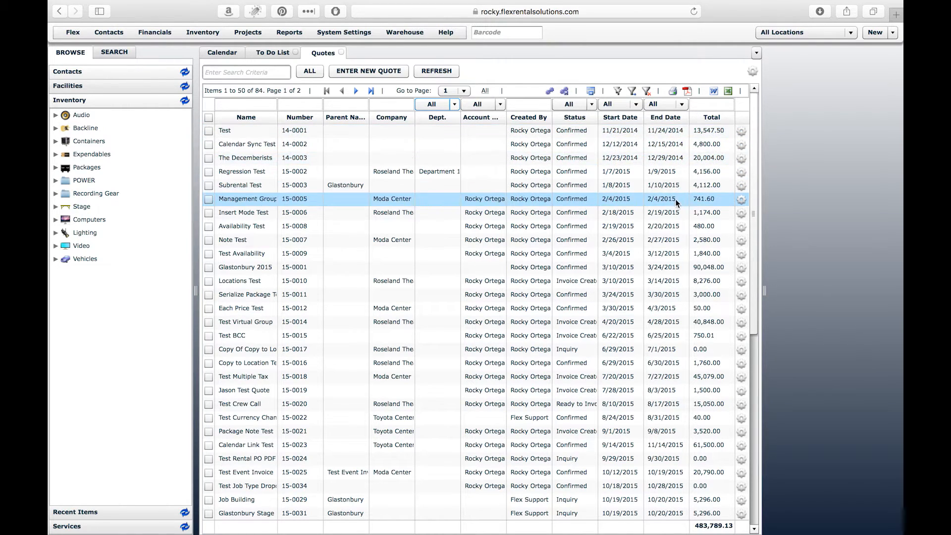
scroll(672, 211, down, 6)
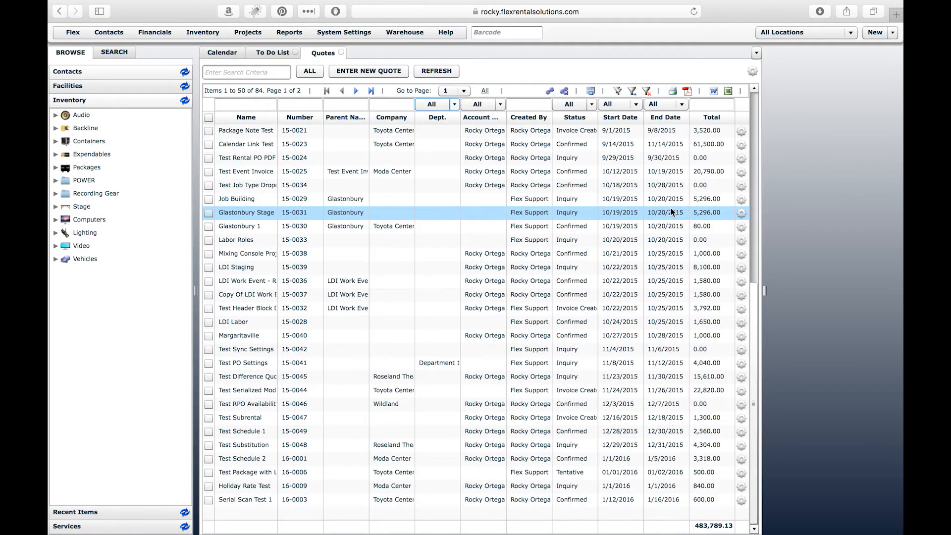
scroll(670, 209, up, 6)
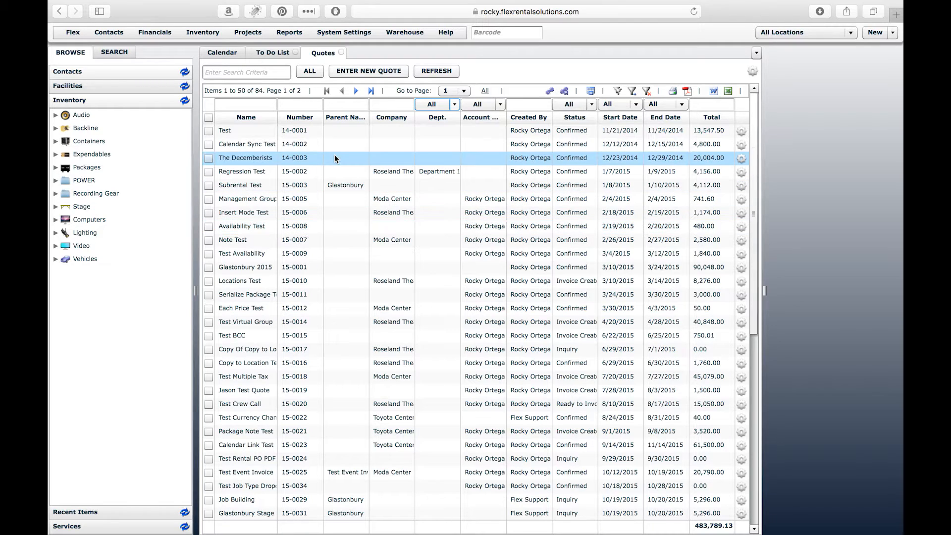
Step: Search the quotes for "16-", examine the results for greyed-out entries, then clear the search and return to inventory browsing
click(112, 52)
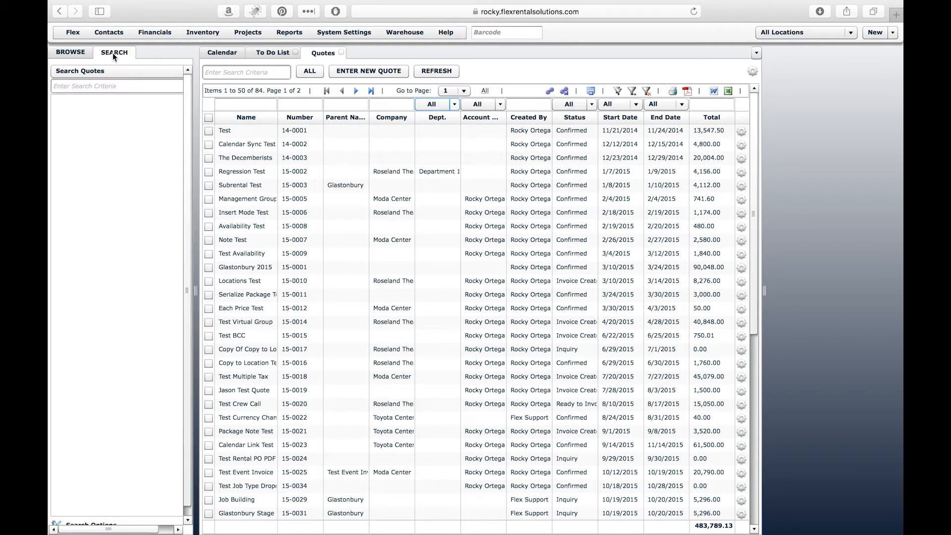
click(104, 71)
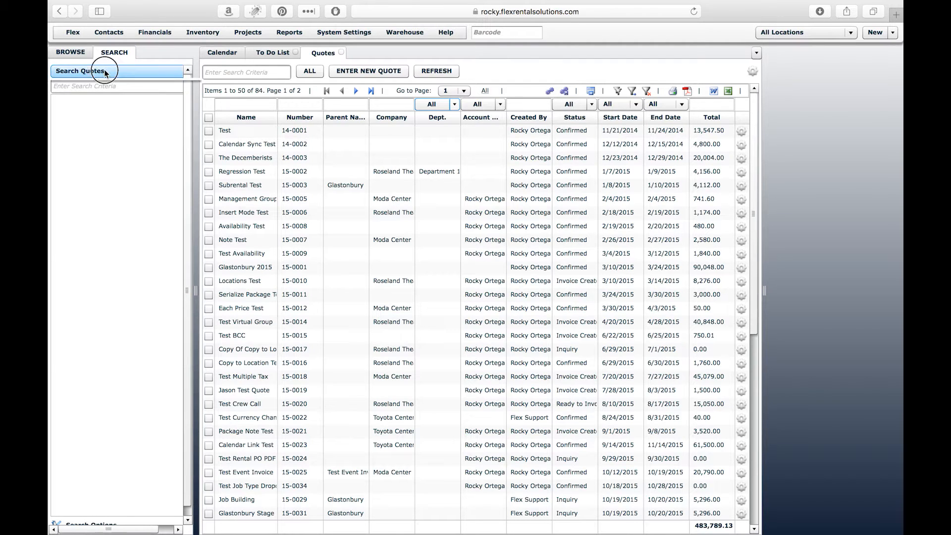
click(104, 71)
click(102, 85)
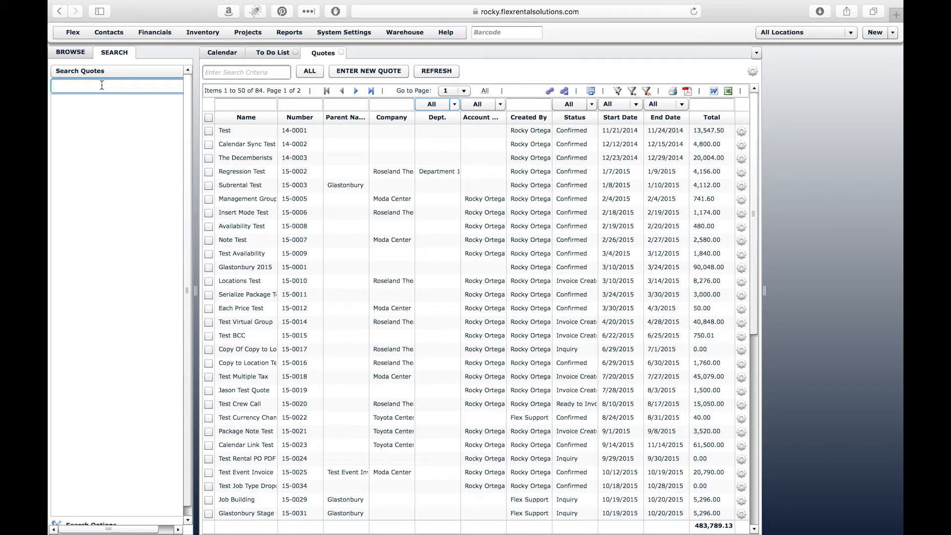
text(16-)
key(Return)
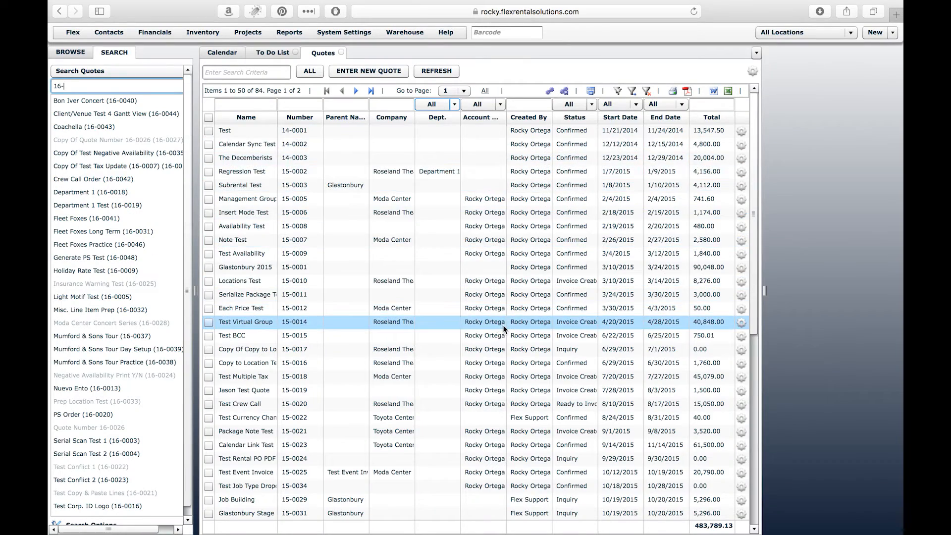
scroll(503, 325, down, 10)
scroll(503, 325, up, 10)
triple_click(80, 85)
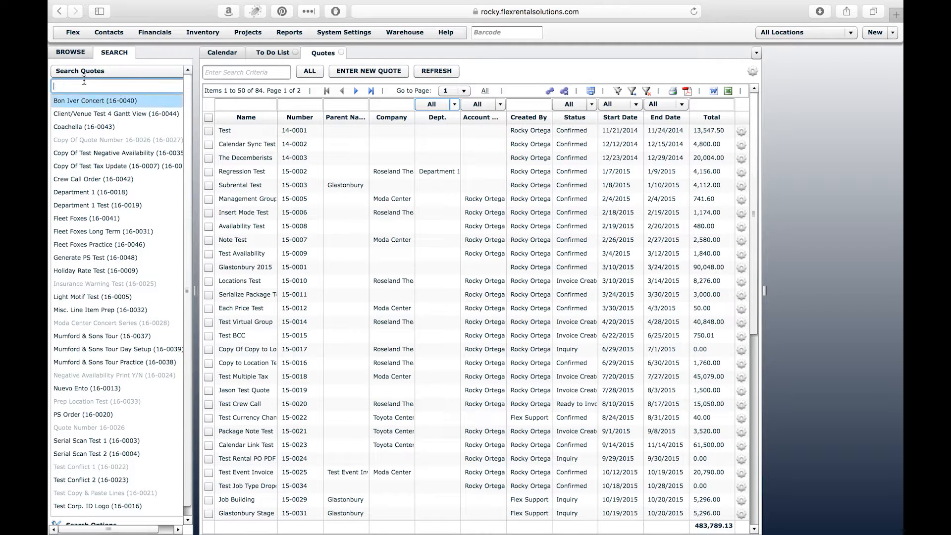
click(78, 54)
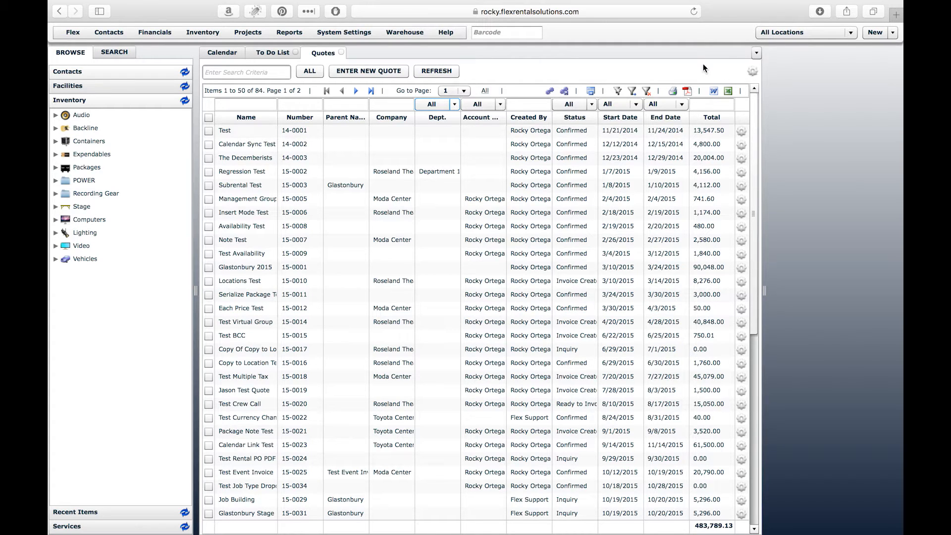
Step: Reload the Quotes list with closed quotes included and look through its entries
click(248, 32)
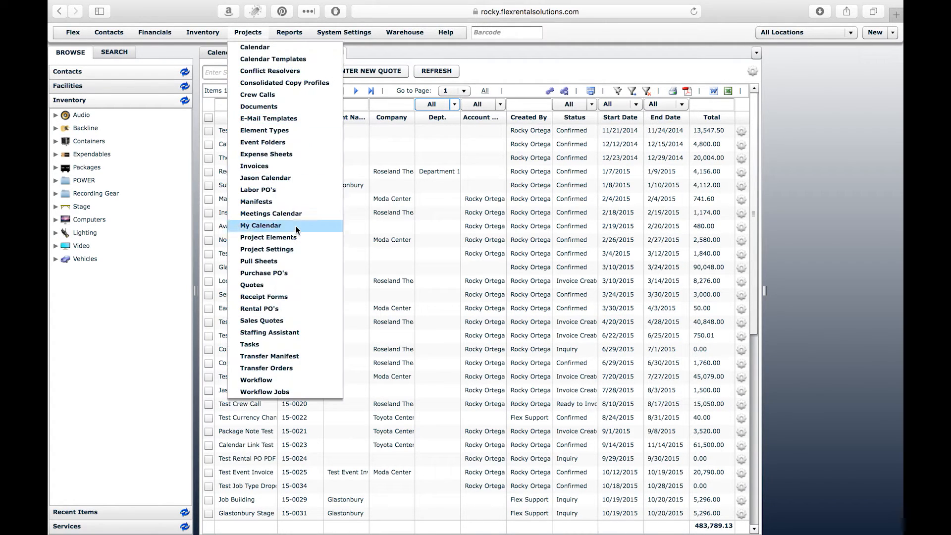
click(292, 286)
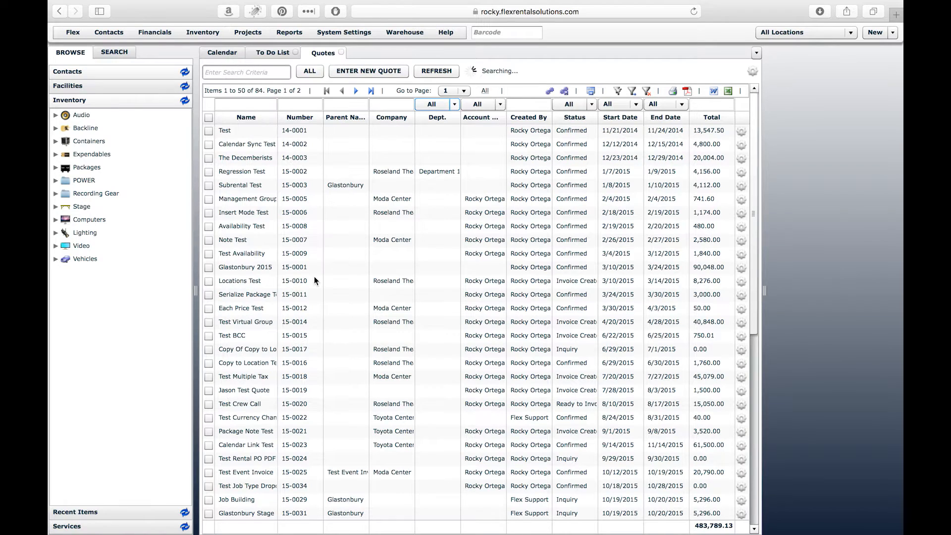
click(753, 72)
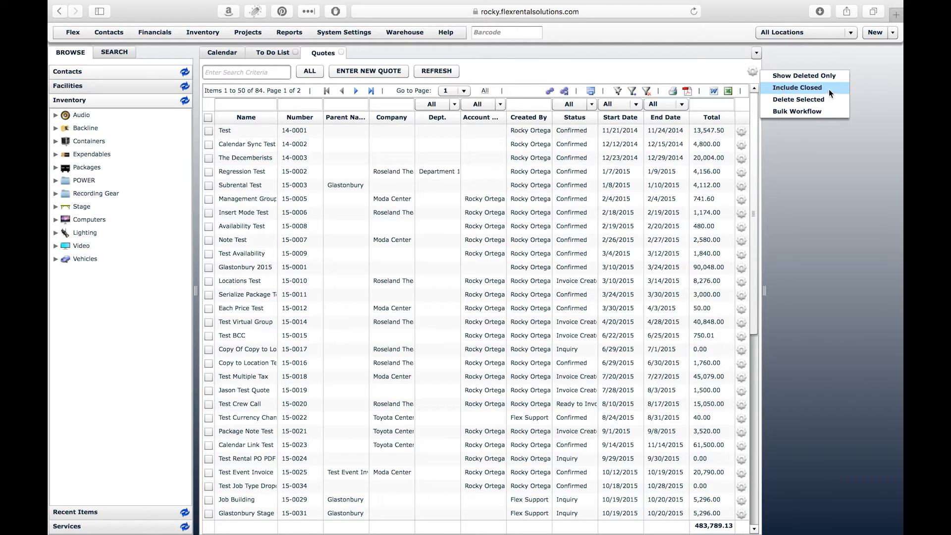
click(807, 87)
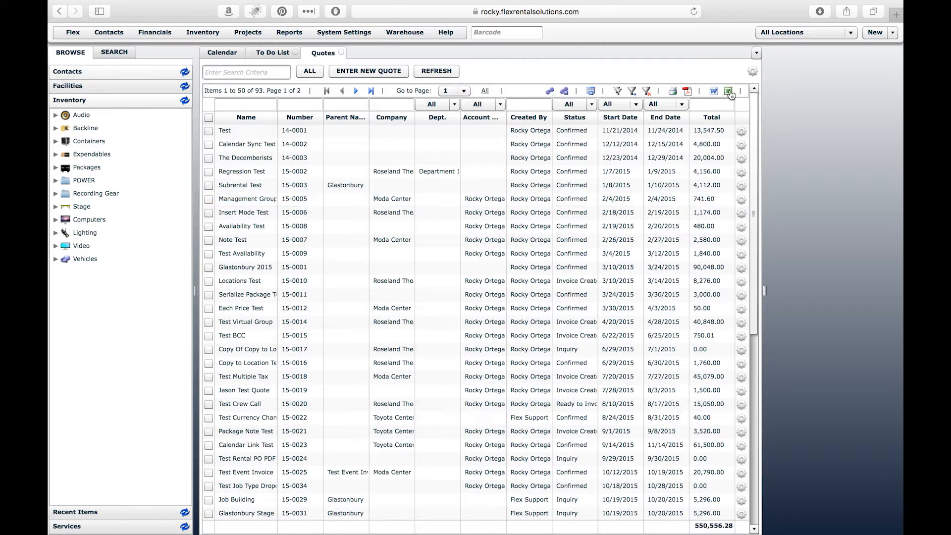
click(753, 71)
click(787, 87)
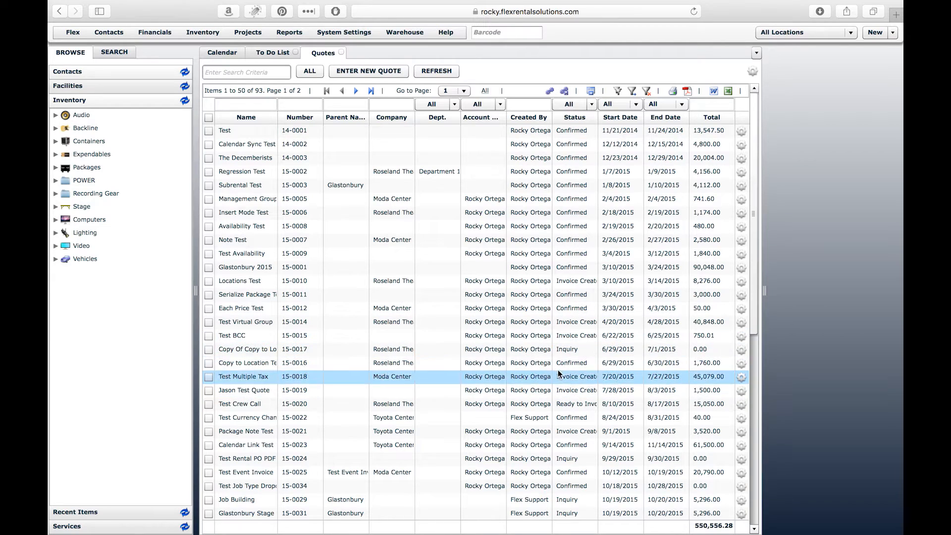
scroll(556, 371, down, 5)
scroll(556, 371, up, 1)
scroll(556, 370, down, 3)
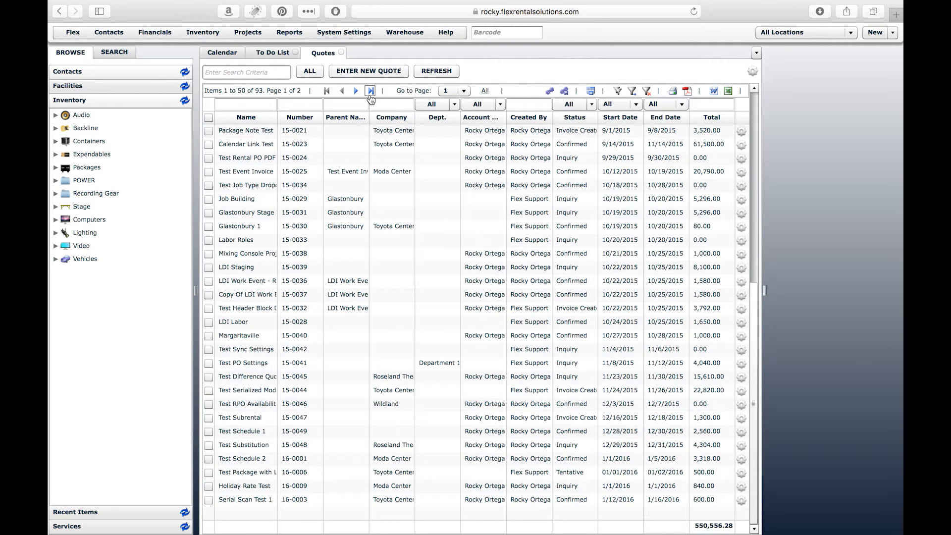
scroll(531, 281, up, 7)
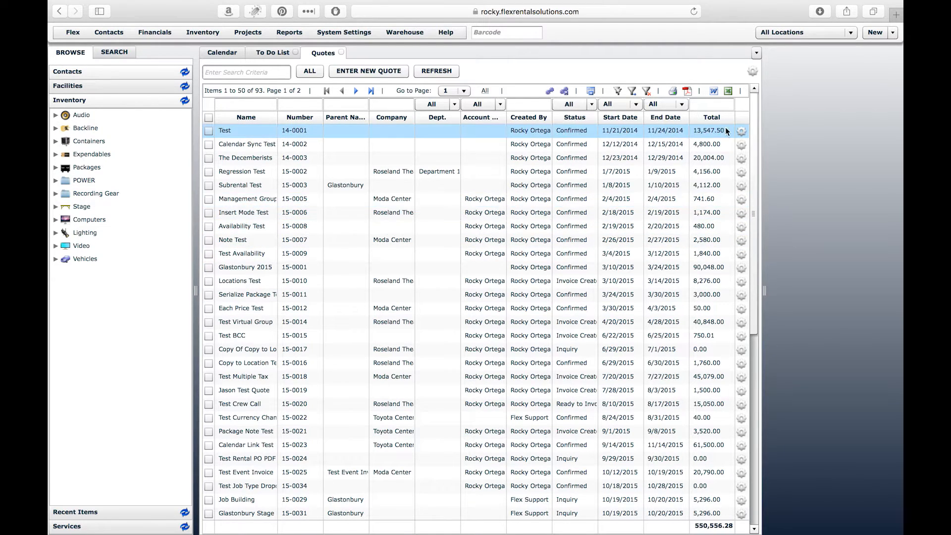
Step: Open the Status Options system settings and locate the Closed status in the list
click(338, 34)
scroll(389, 233, down, 4)
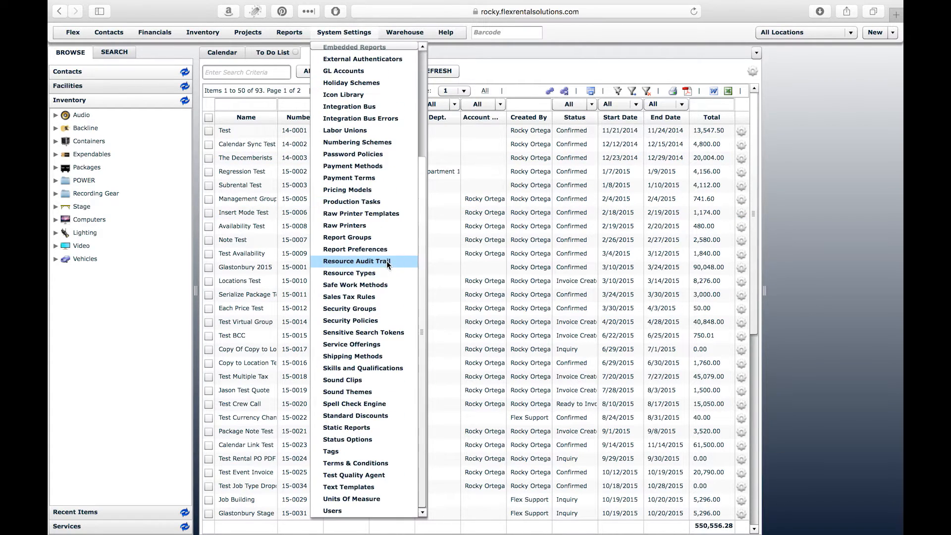
click(388, 440)
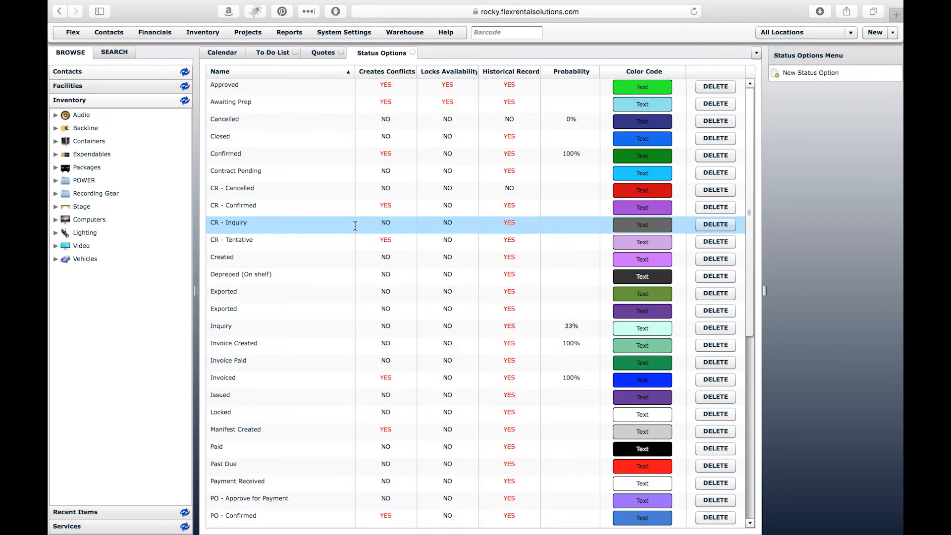
click(253, 142)
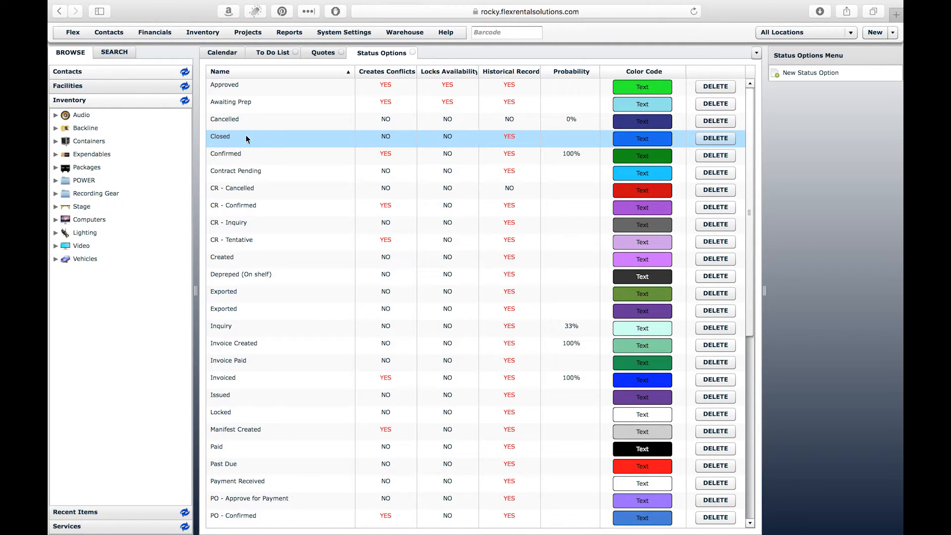
click(801, 73)
click(415, 192)
text(Closed)
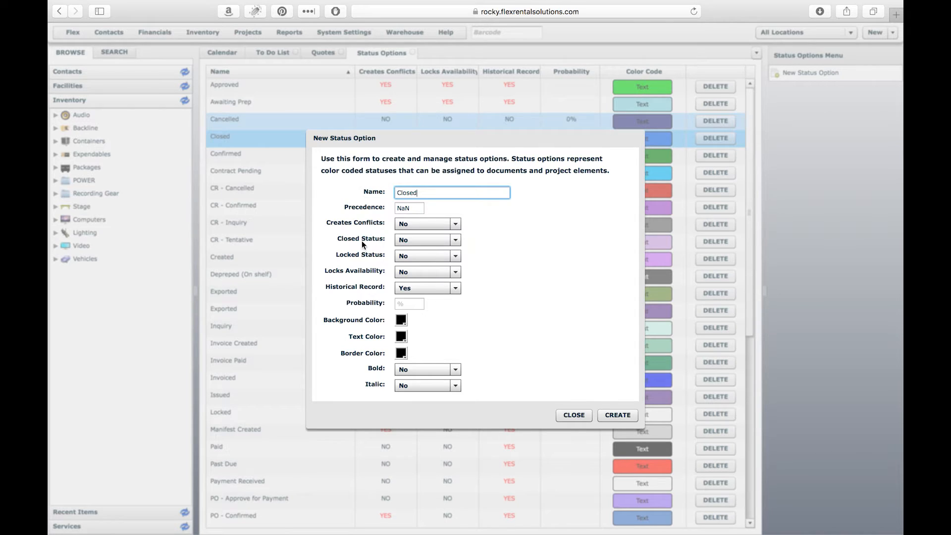
click(416, 240)
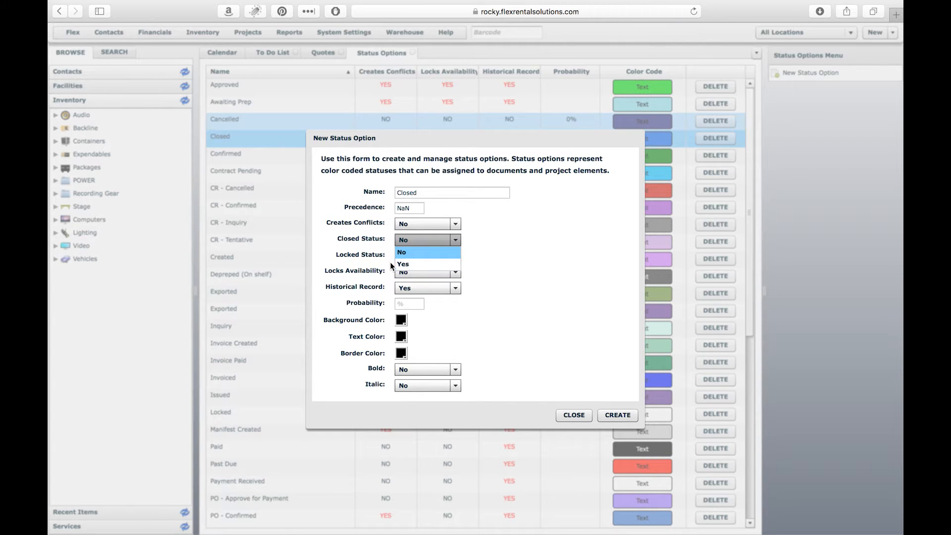
click(507, 239)
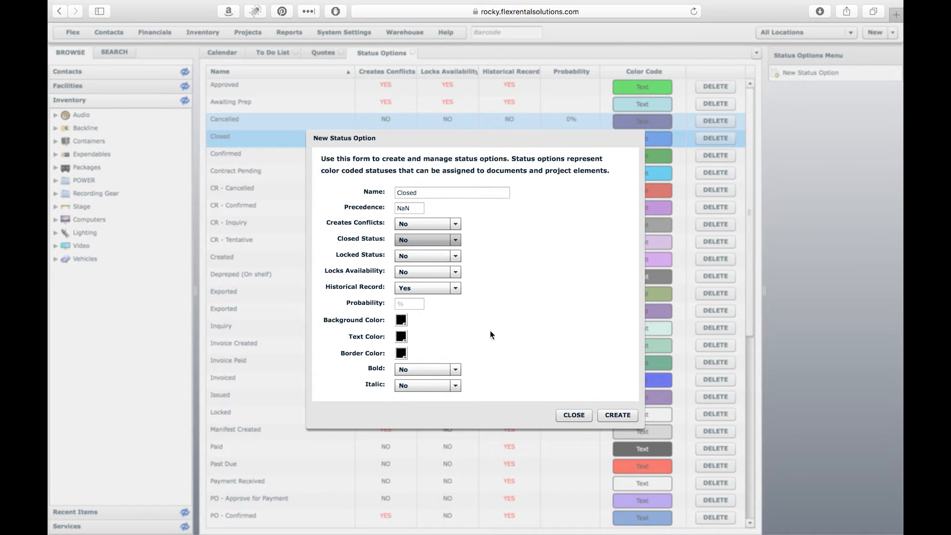
click(619, 414)
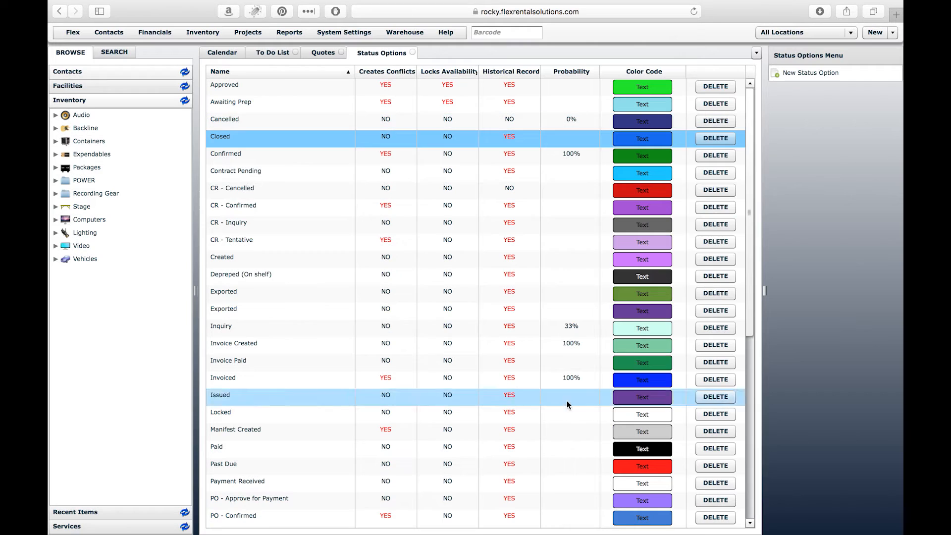
Step: Open the existing Closed status option and examine its Closed Status setting and the choices for Locked Status
click(260, 133)
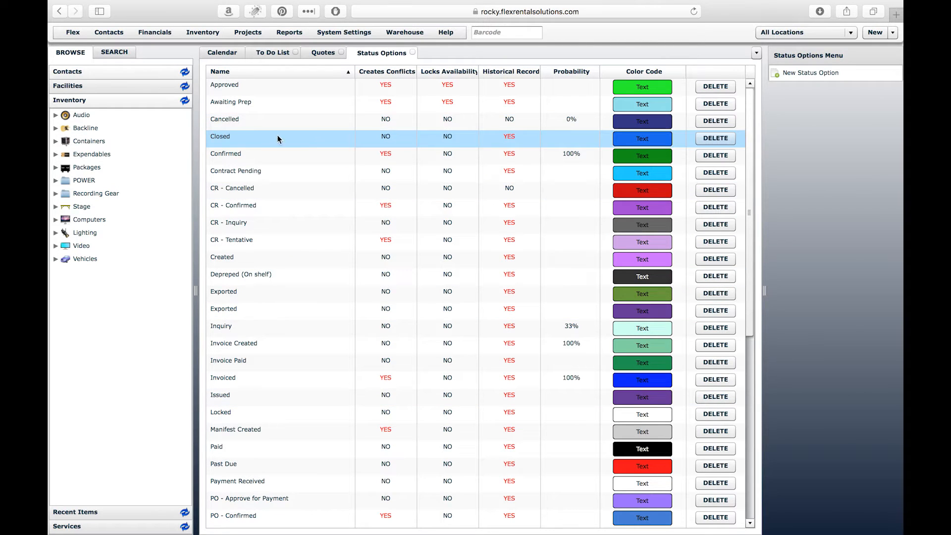
double_click(238, 136)
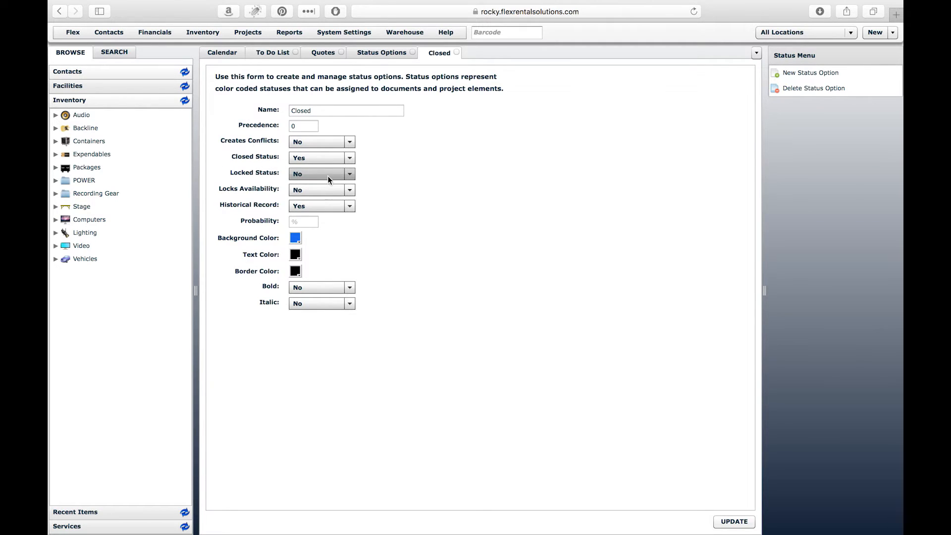
click(329, 177)
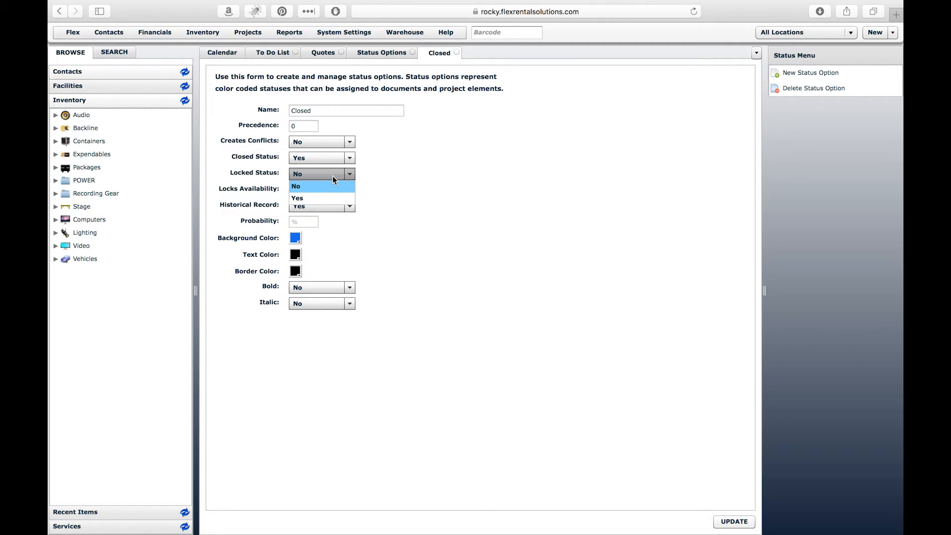
click(317, 174)
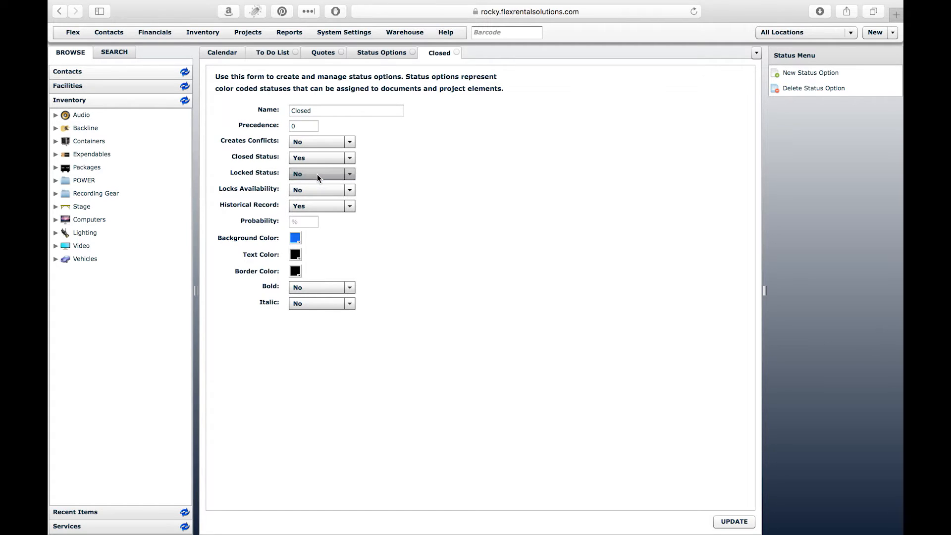
click(317, 174)
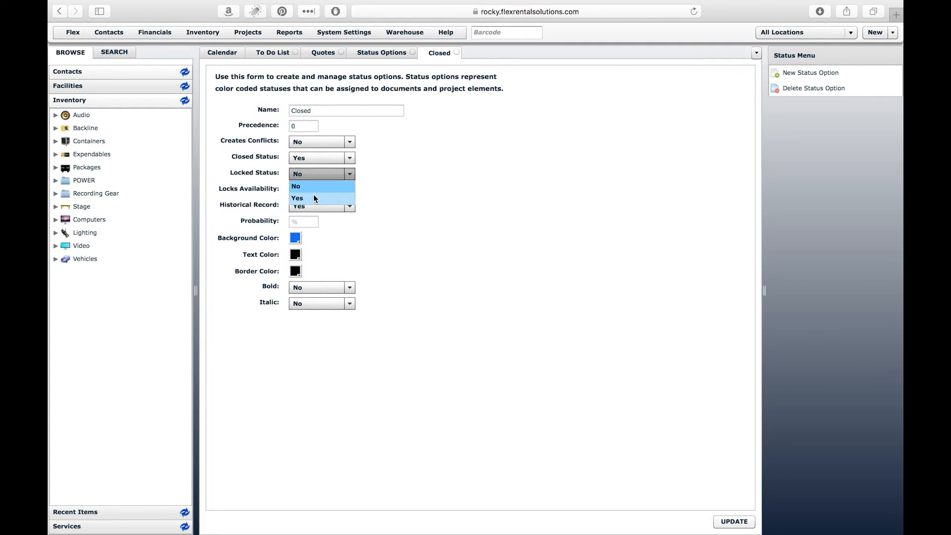
click(458, 162)
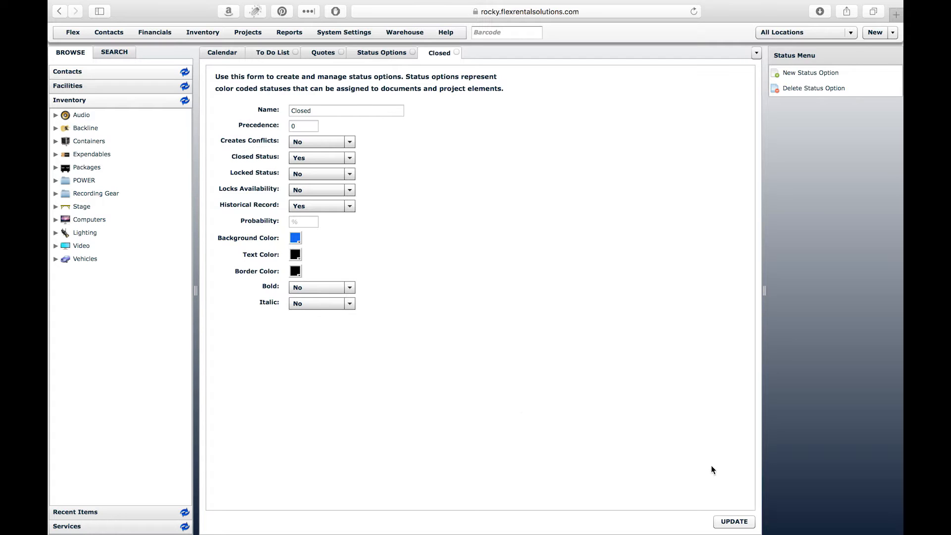
Step: Save the Closed status option and close both its form and the Status Options list
click(736, 522)
click(457, 52)
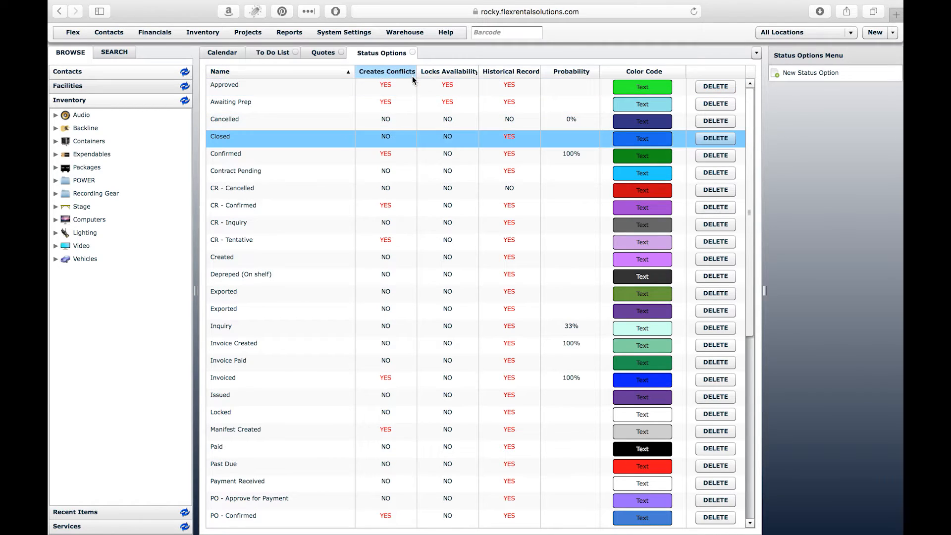
click(413, 52)
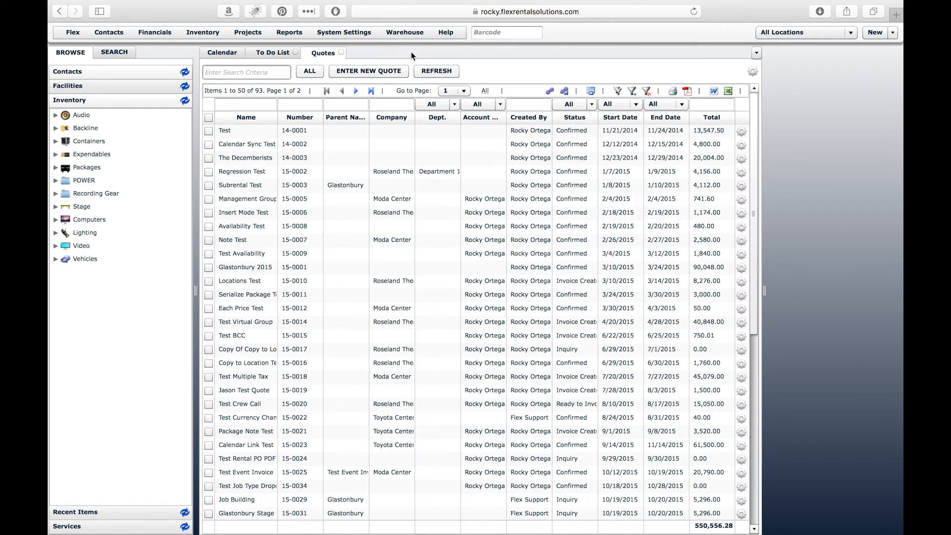
Step: Open the Quote Workflow from the list of project workflows
click(238, 34)
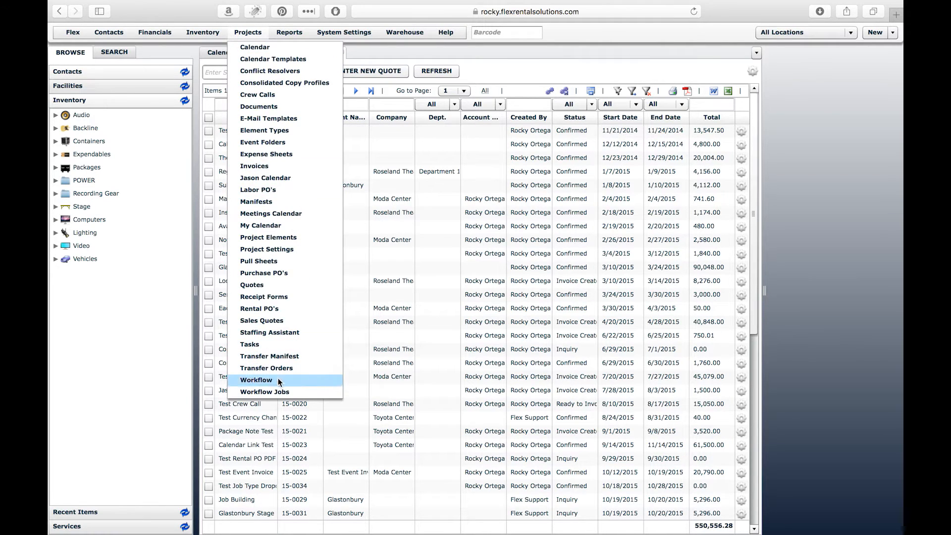
click(278, 380)
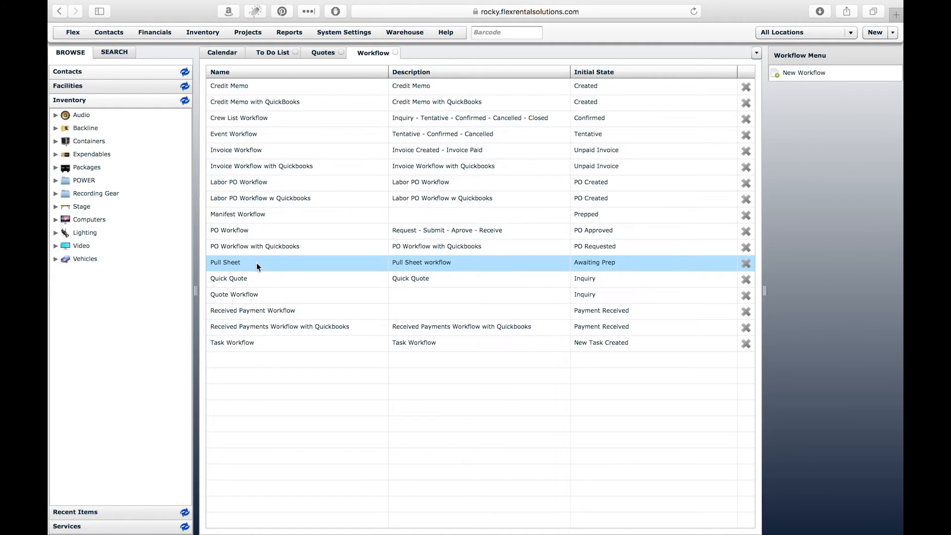
click(265, 296)
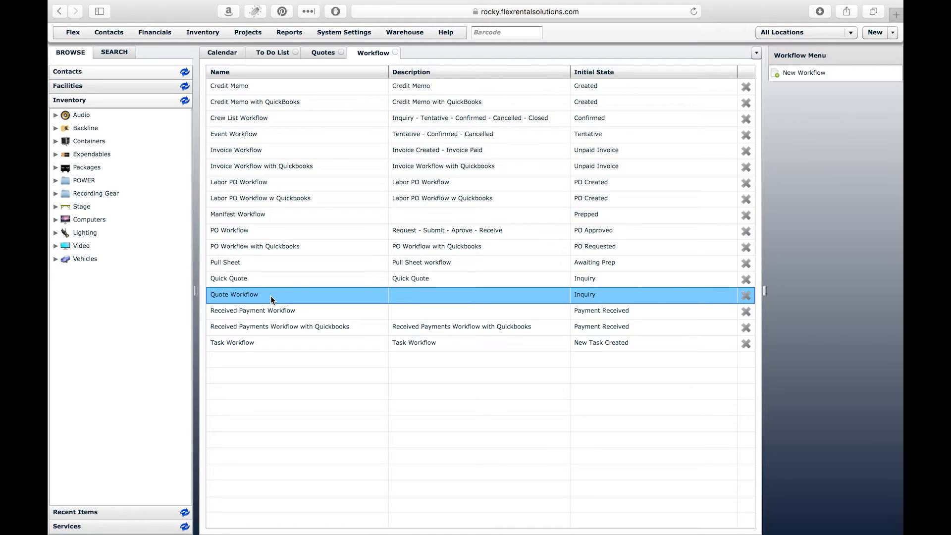
double_click(271, 296)
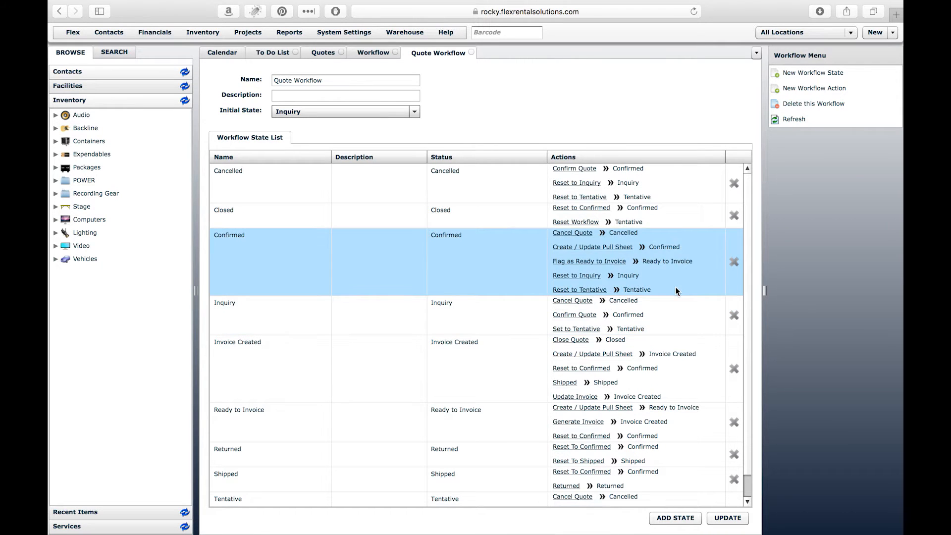
Step: Look through the Quote Workflow's state list, examining the Cancelled and Confirmed states with their statuses and actions
click(750, 258)
drag(750, 258, 753, 222)
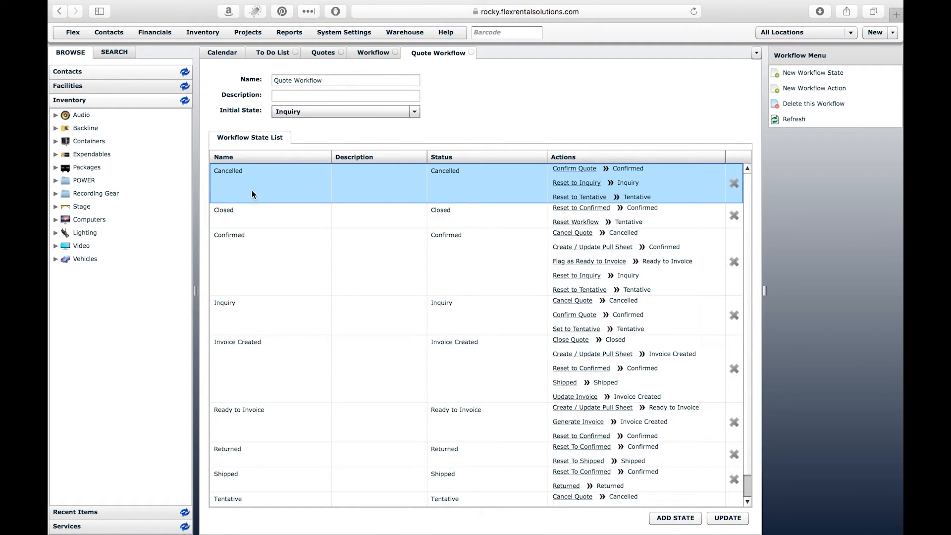
scroll(243, 235, down, 1)
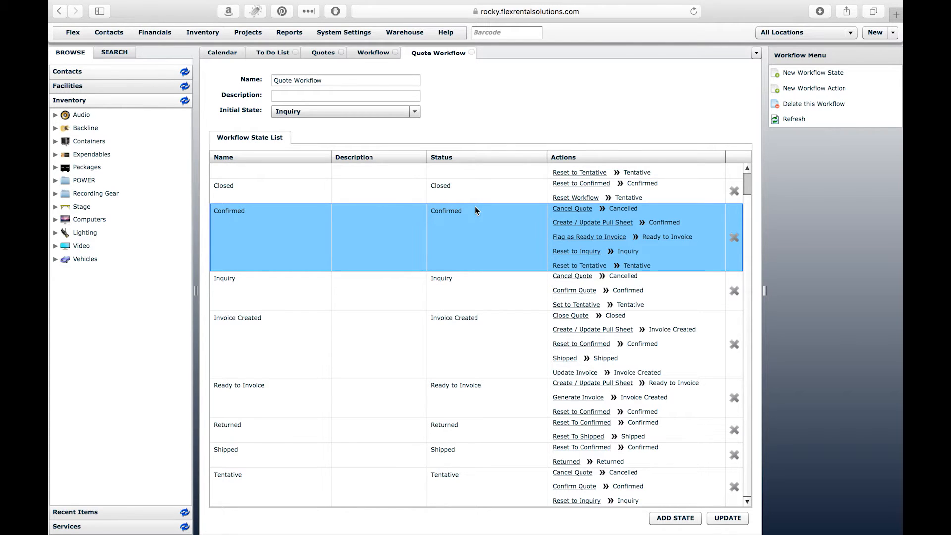
scroll(475, 207, up, 1)
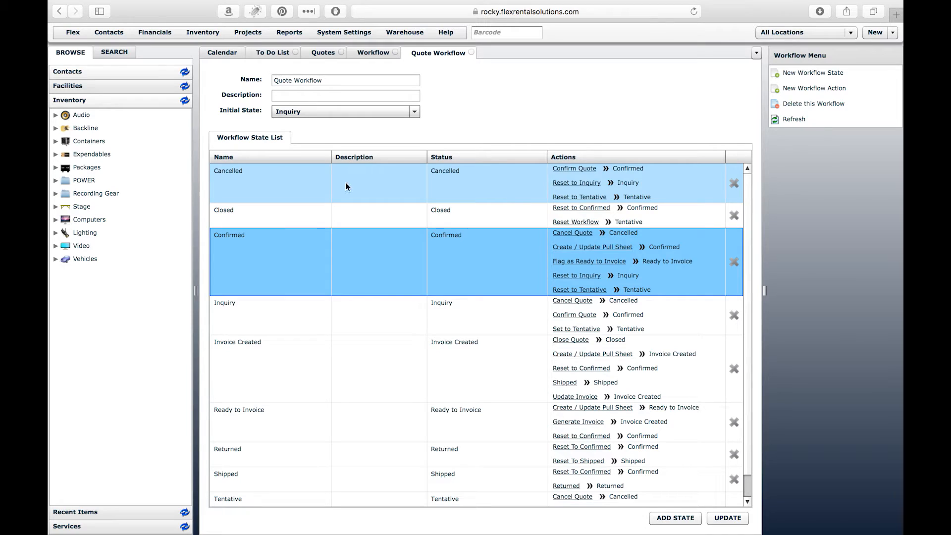
click(246, 186)
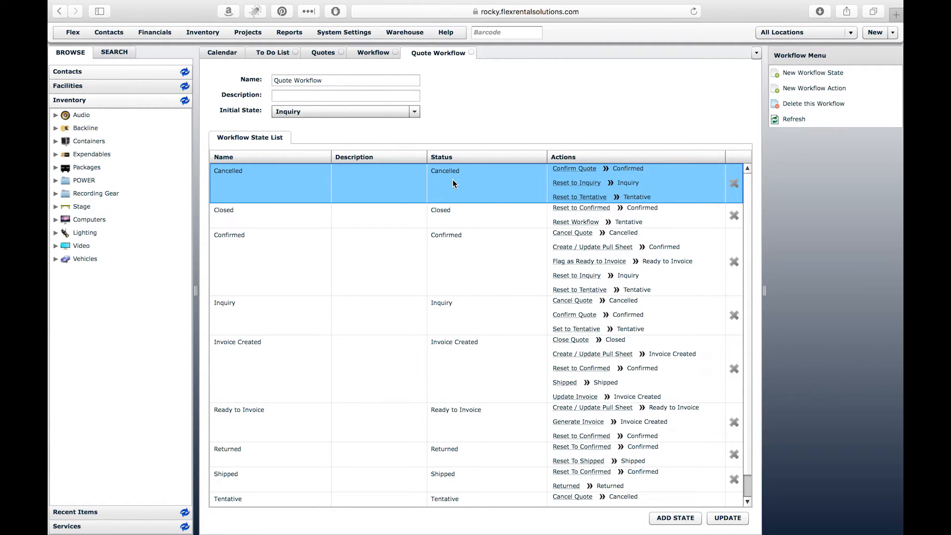
scroll(453, 188, down, 1)
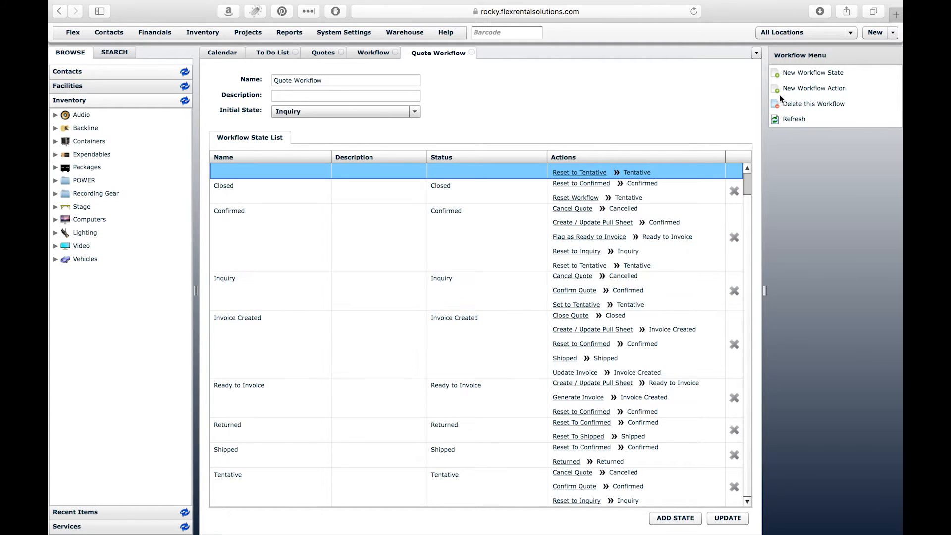
Step: Fill in a new workflow state named Closed with status Closed, discard it unsaved and reload the Quote Workflow
click(811, 75)
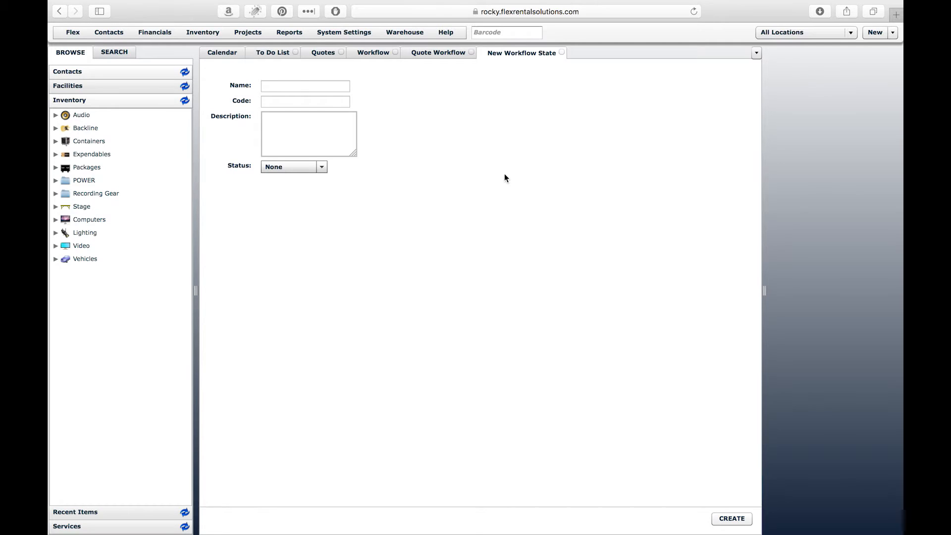
click(300, 87)
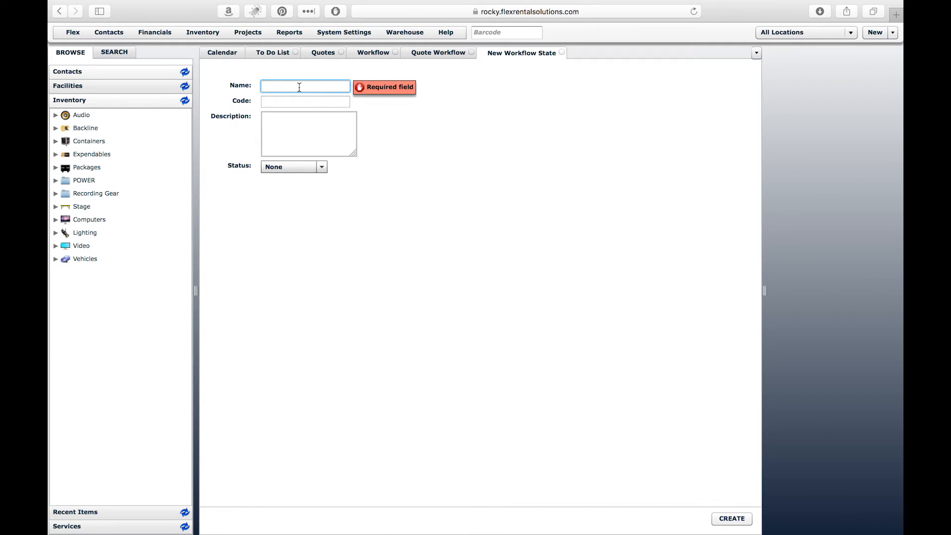
text(Closed)
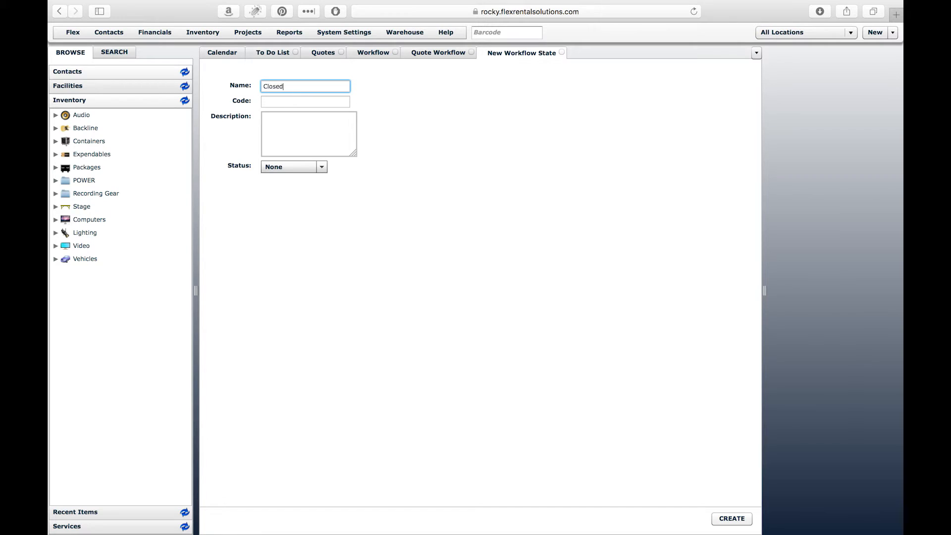
click(309, 168)
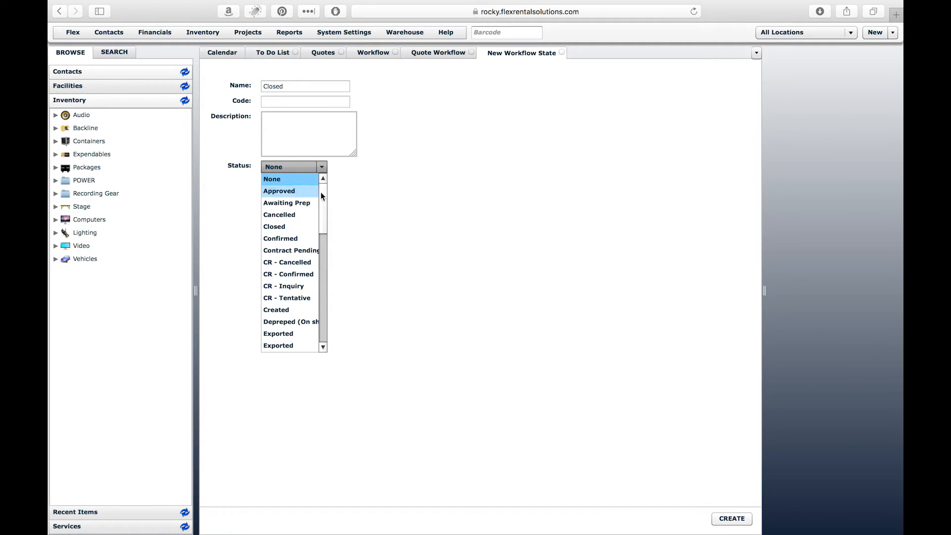
drag(326, 194, 327, 202)
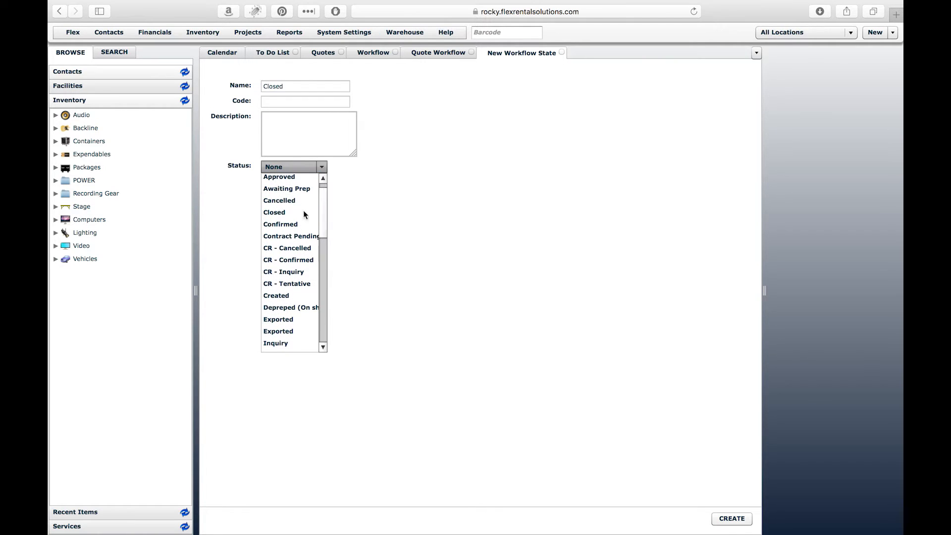
click(289, 212)
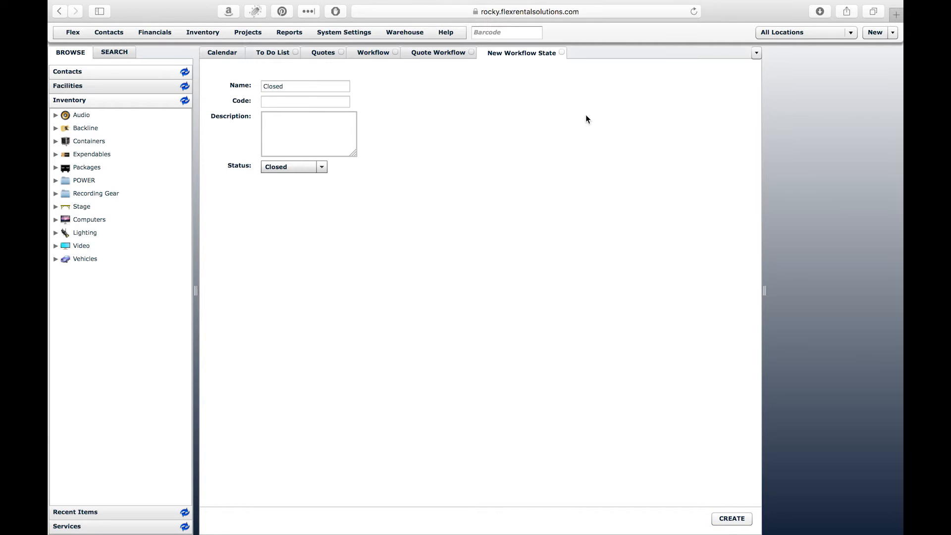
click(562, 52)
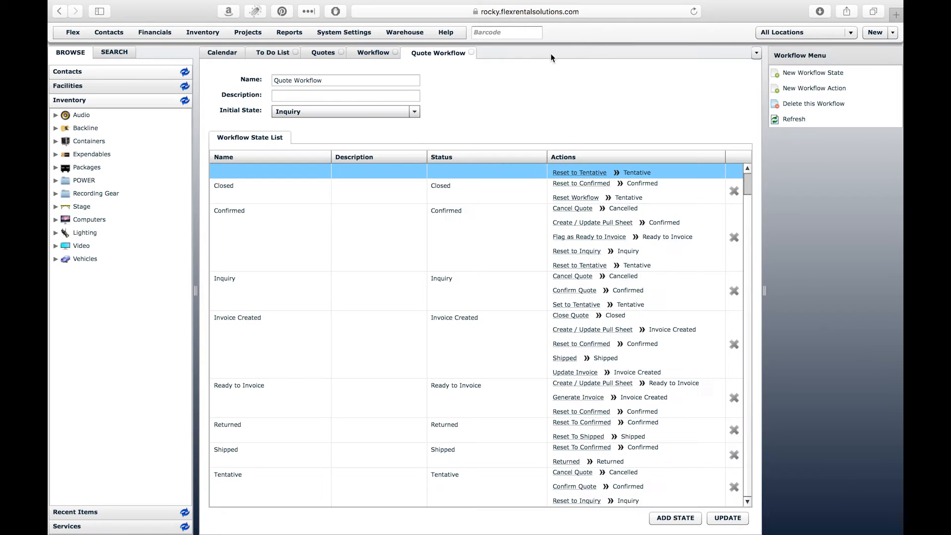
right_click(440, 50)
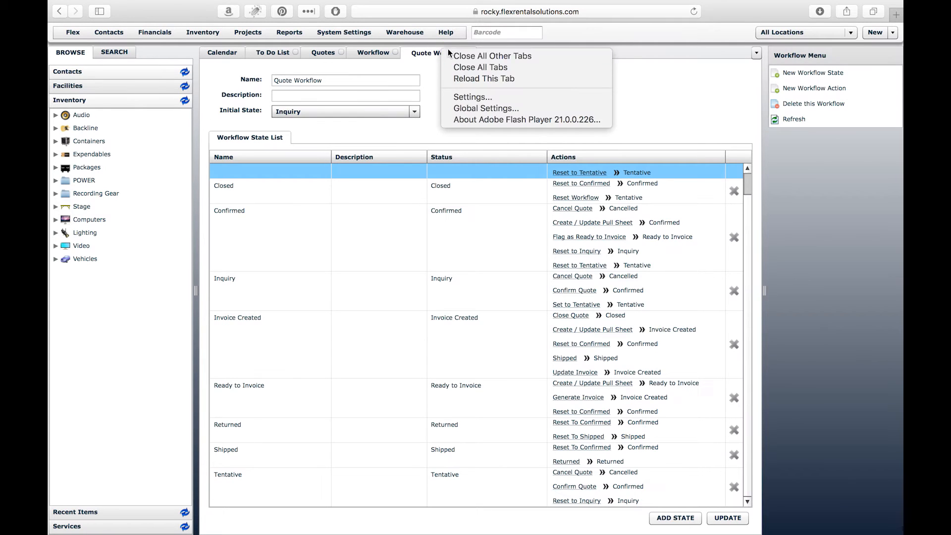
click(507, 79)
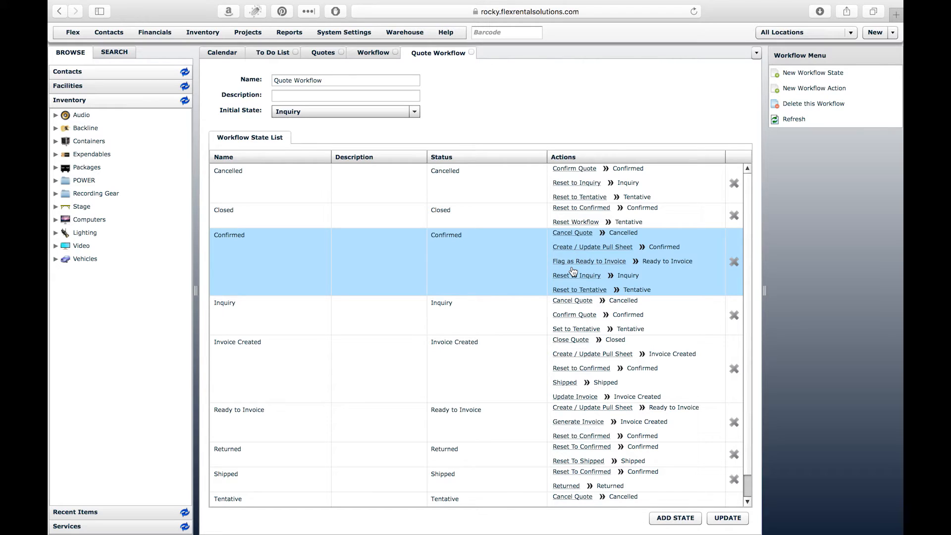
Step: Open the Test Manifest Report Issues quote from the calendar and examine its available workflow actions
click(224, 52)
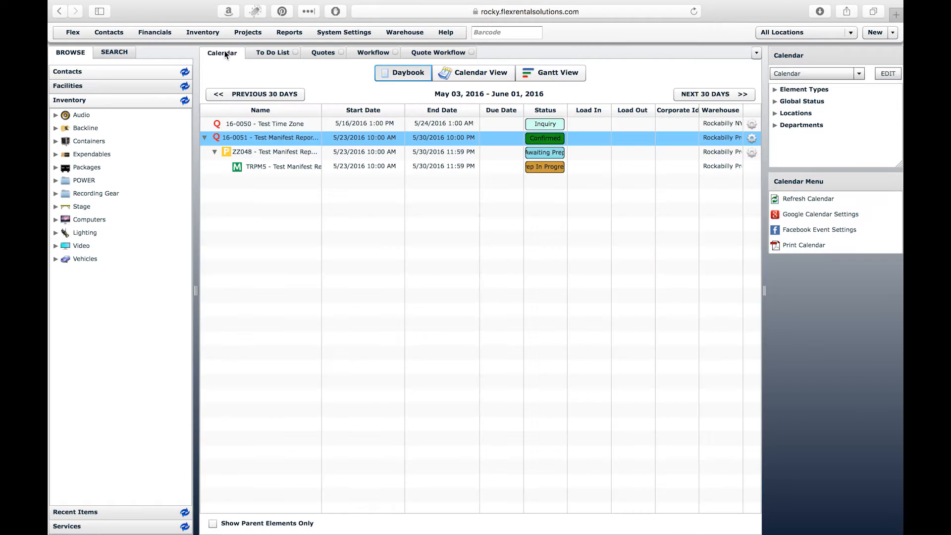
double_click(251, 137)
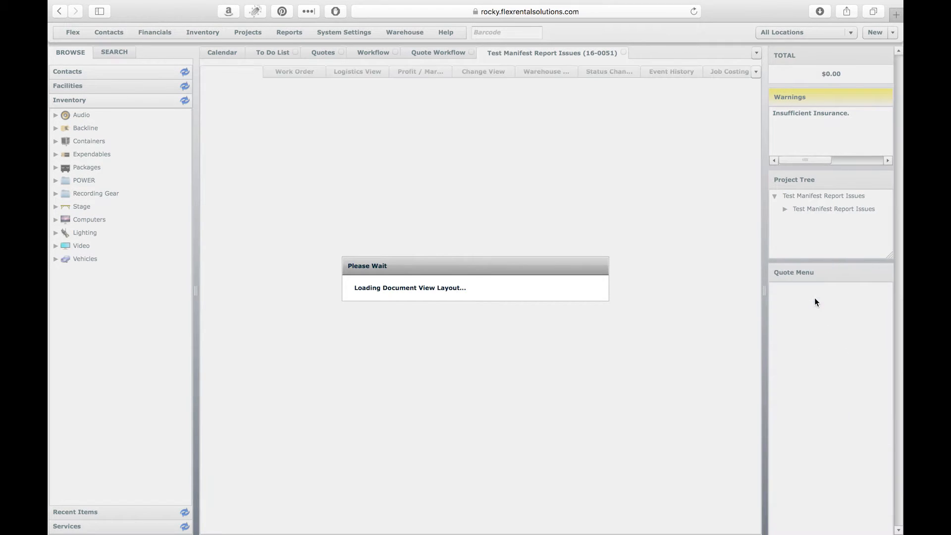
scroll(840, 337, down, 5)
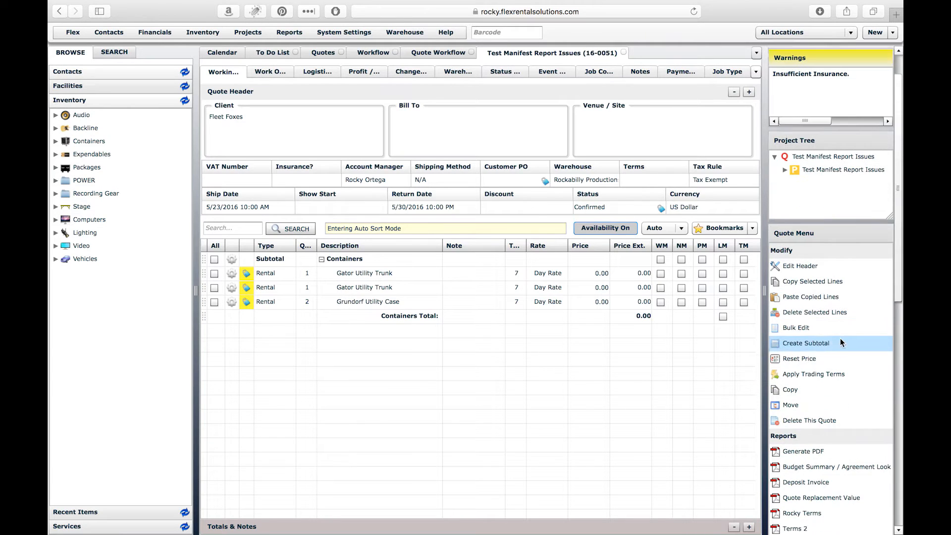
scroll(841, 342, down, 15)
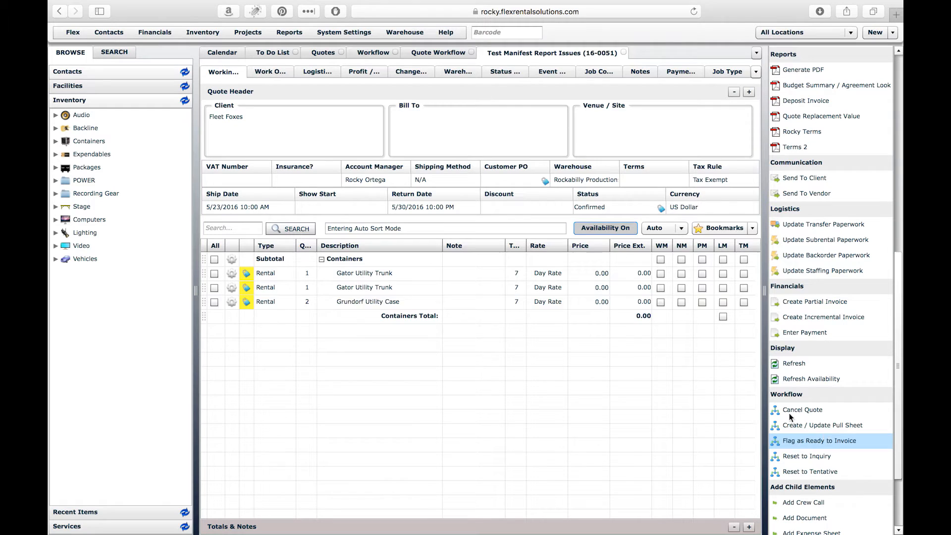
Step: Compare the Confirmed state's actions in the Quote Workflow with the status and workflow actions on the Test Manifest Report Issues quote
click(429, 53)
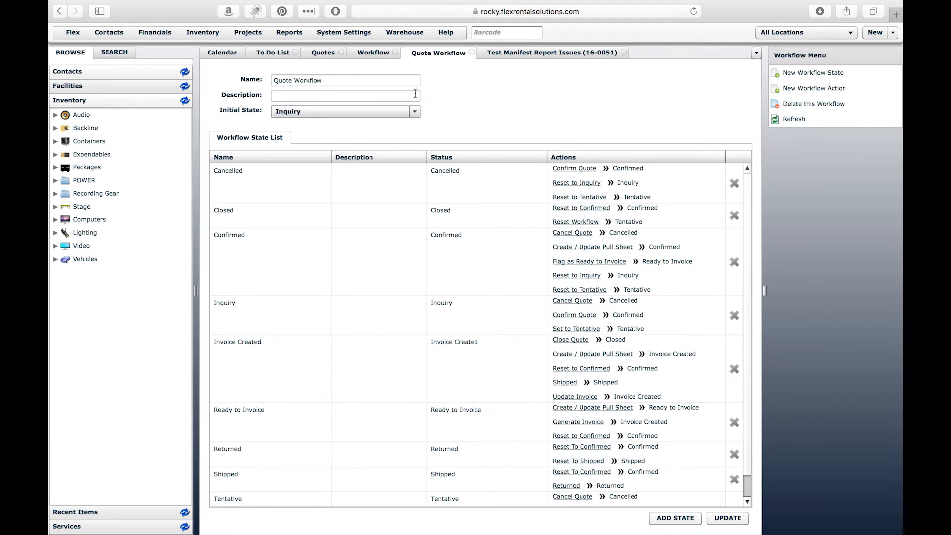
click(231, 246)
scroll(231, 246, down, 1)
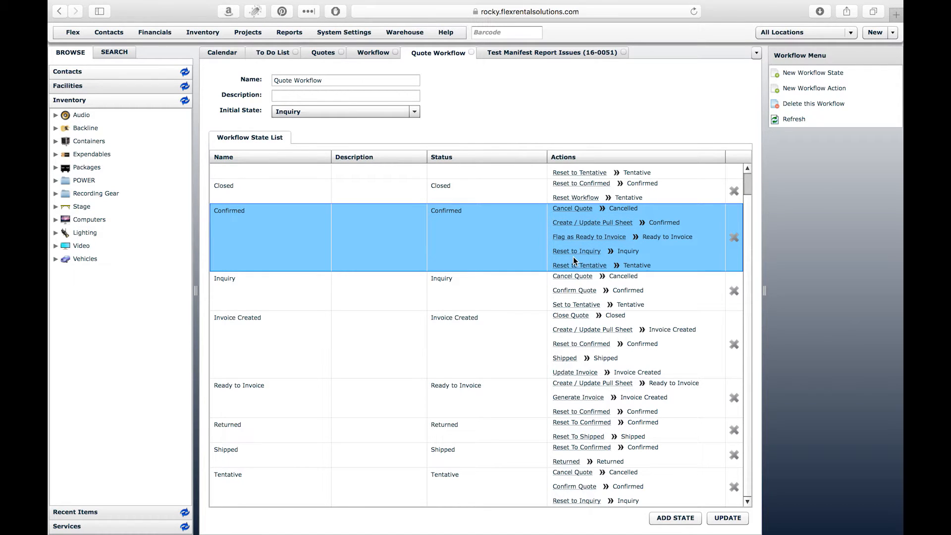
click(512, 51)
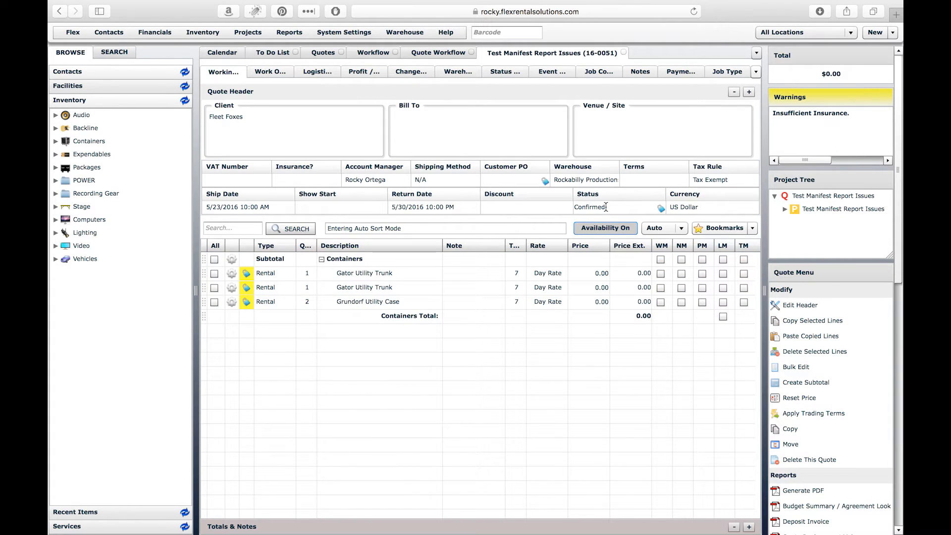
scroll(828, 376, down, 1)
scroll(829, 375, down, 10)
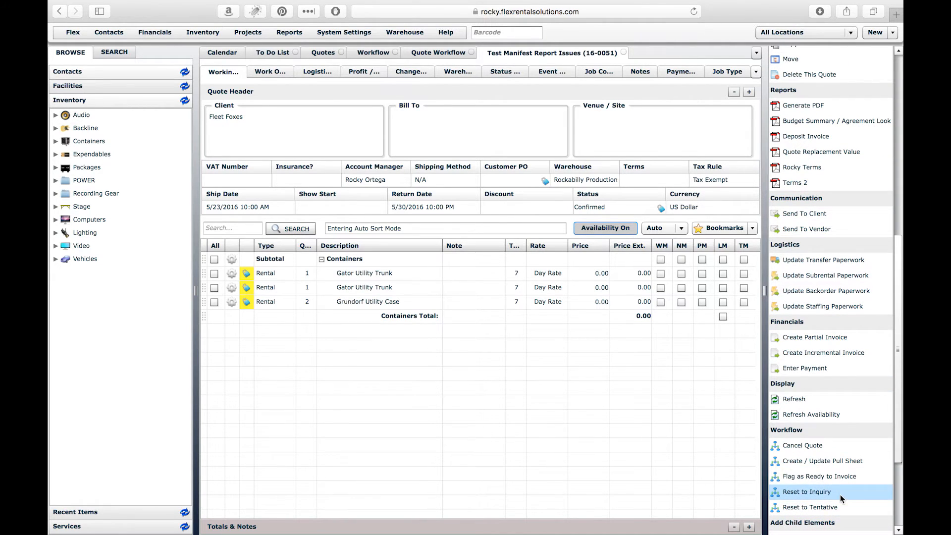
Step: Return to the Quote Workflow and examine the Invoice Created state's actions, including Close Quote
click(436, 52)
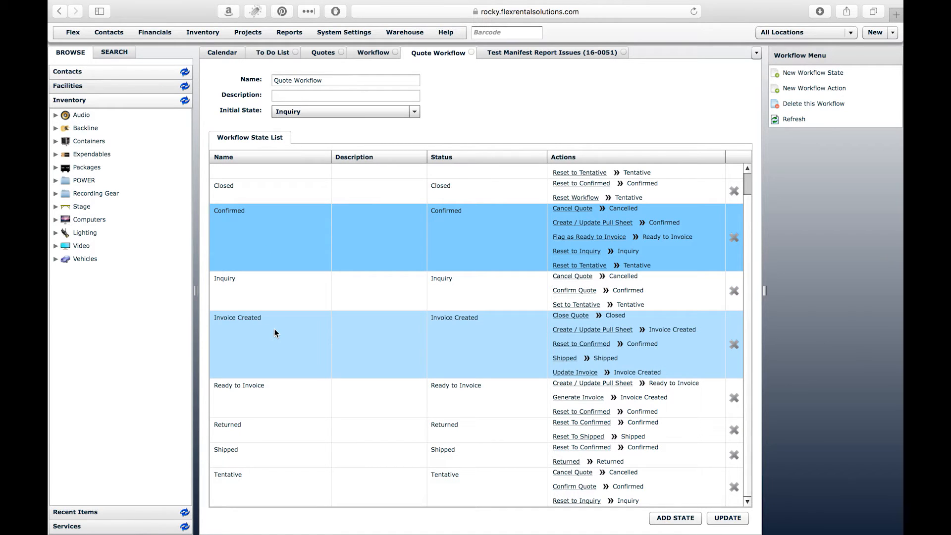
click(275, 329)
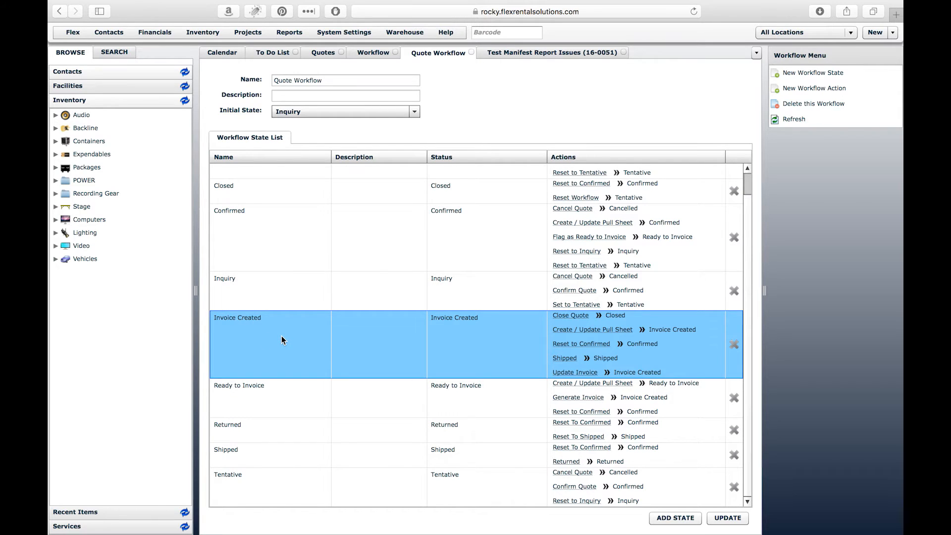
scroll(281, 337, up, 1)
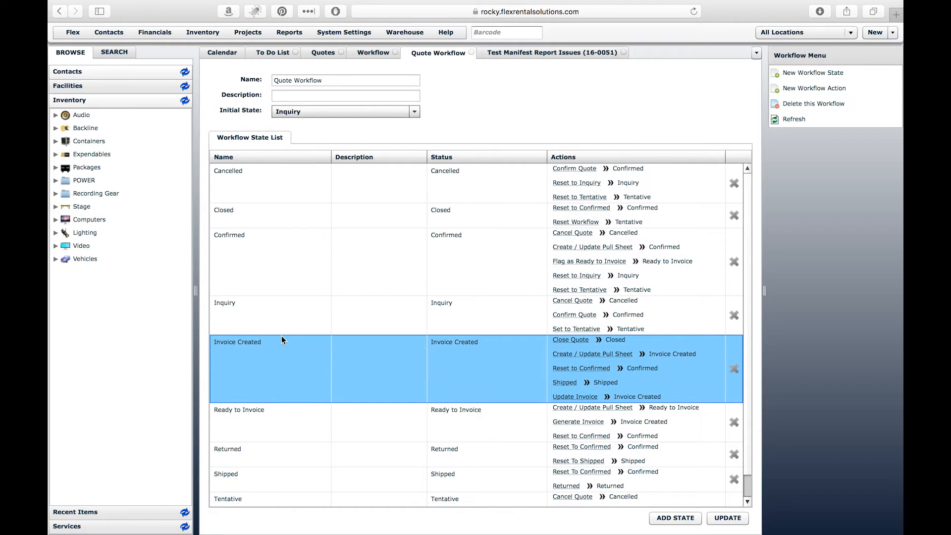
scroll(281, 340, down, 1)
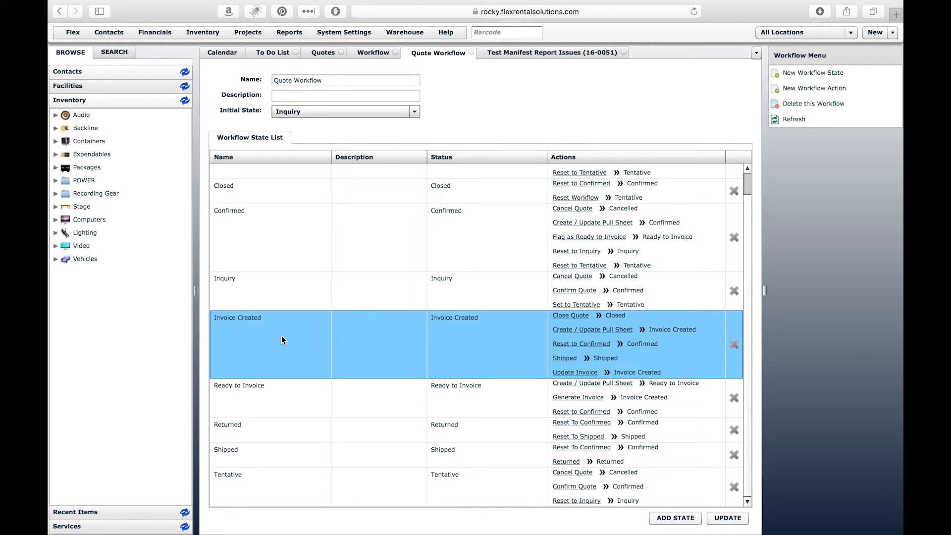
Step: Start a new workflow action for the Quote Workflow and name it Close Quote
click(835, 88)
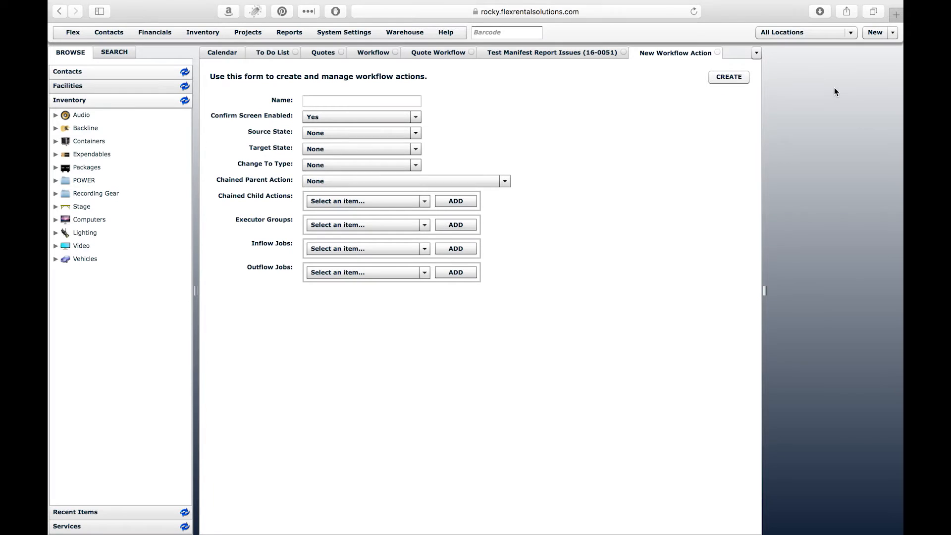
click(322, 101)
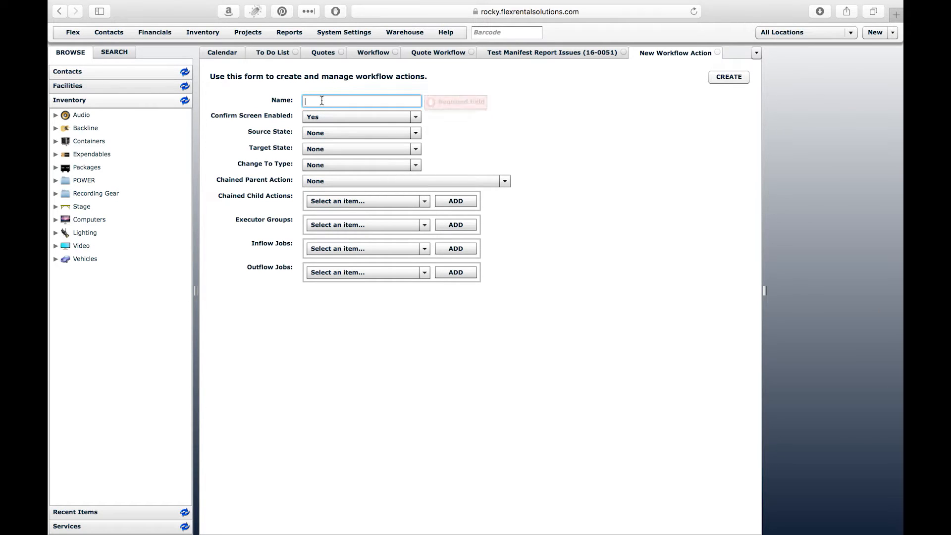
text(C)
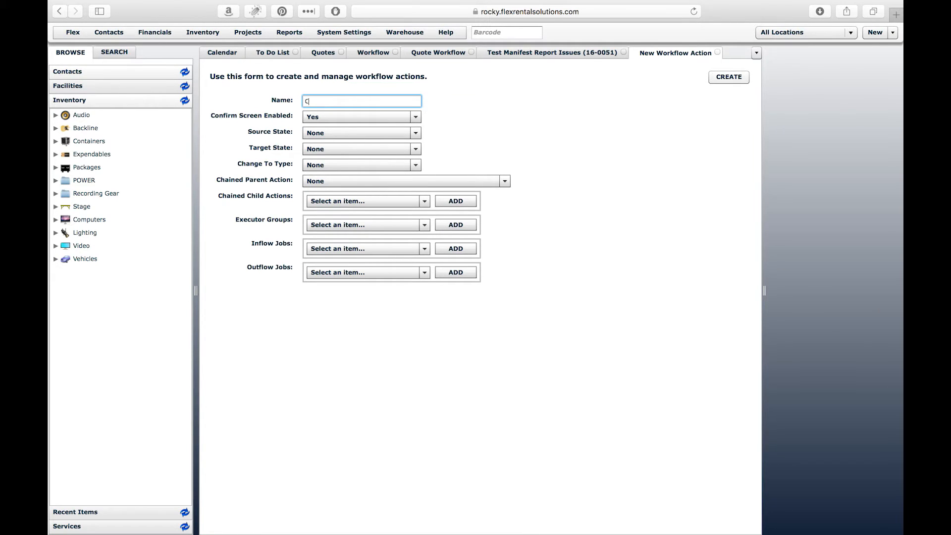
text(lose Quote)
Step: Compare the Close Quote action's name with the workflow actions listed on the Test Manifest Report Issues quote
click(526, 53)
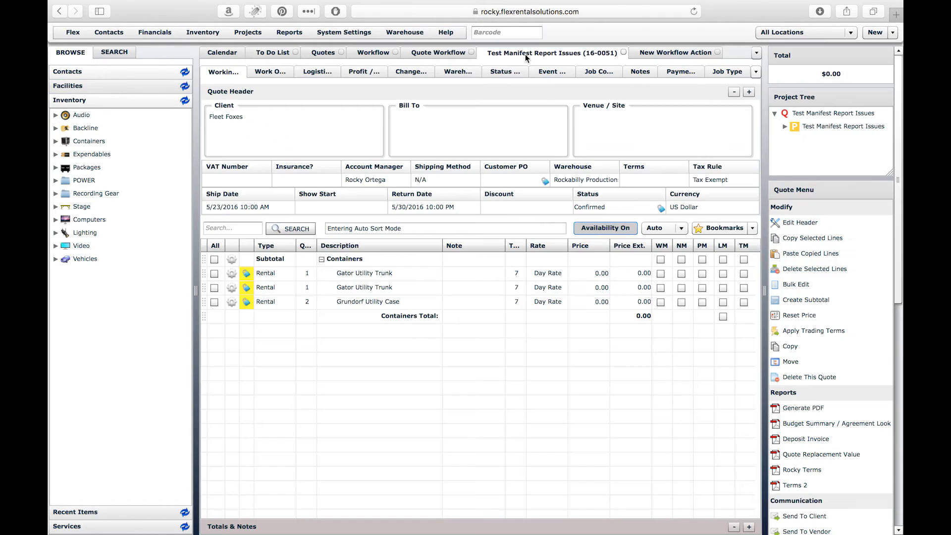
scroll(842, 335, down, 10)
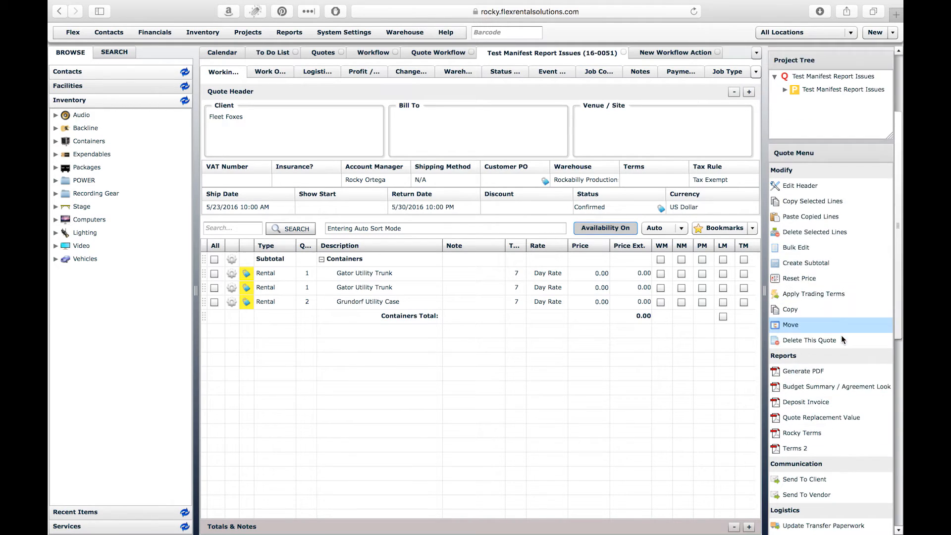
scroll(835, 332, down, 5)
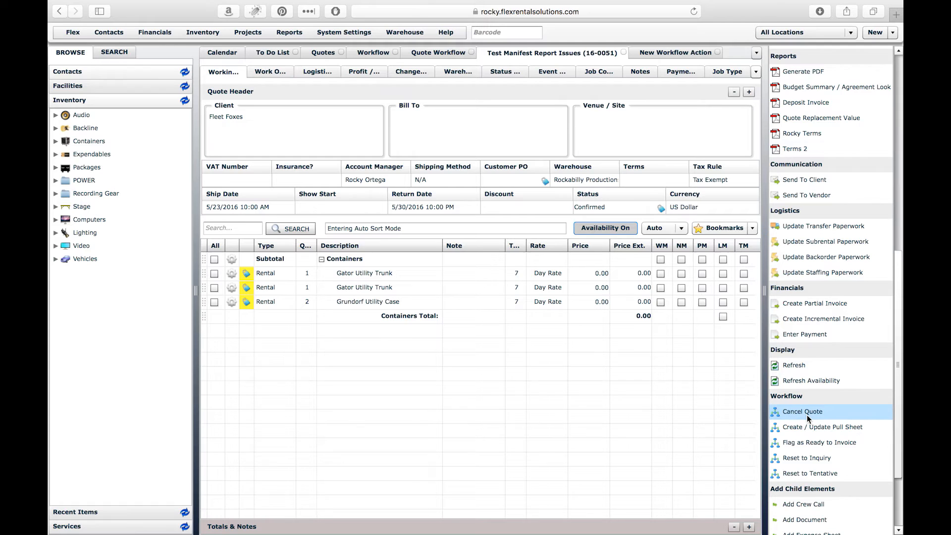
click(698, 53)
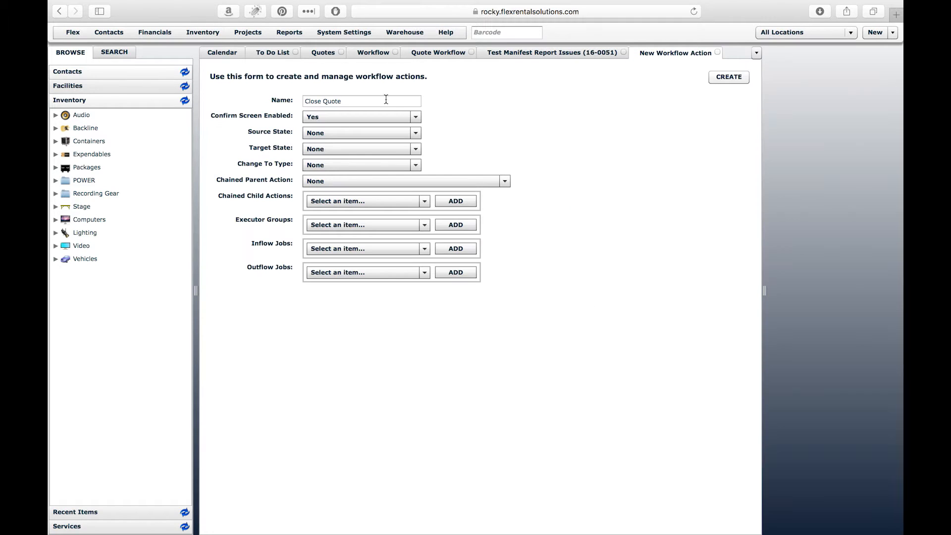
click(528, 52)
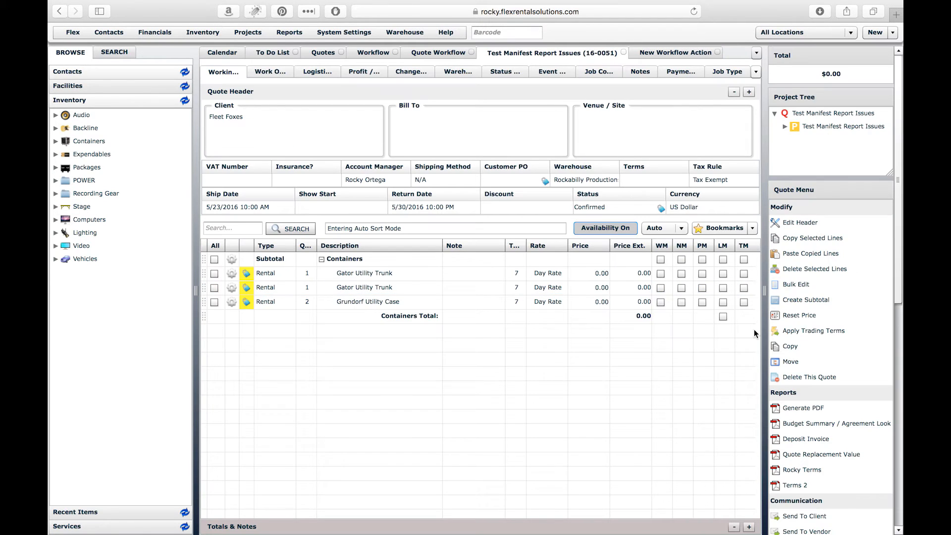
scroll(817, 364, down, 7)
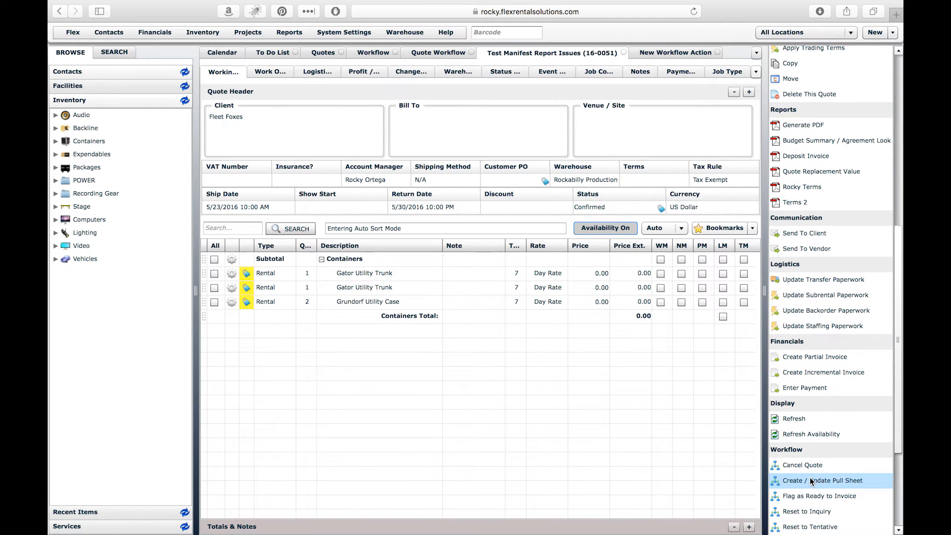
Step: Return to the new workflow action and keep Confirm Screen Enabled set to Yes for Close Quote
click(666, 53)
click(354, 100)
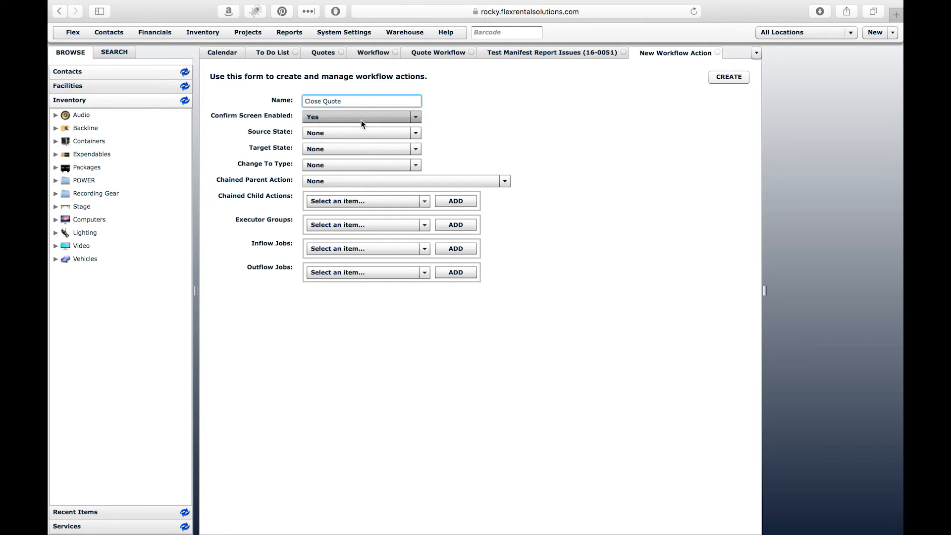
click(340, 118)
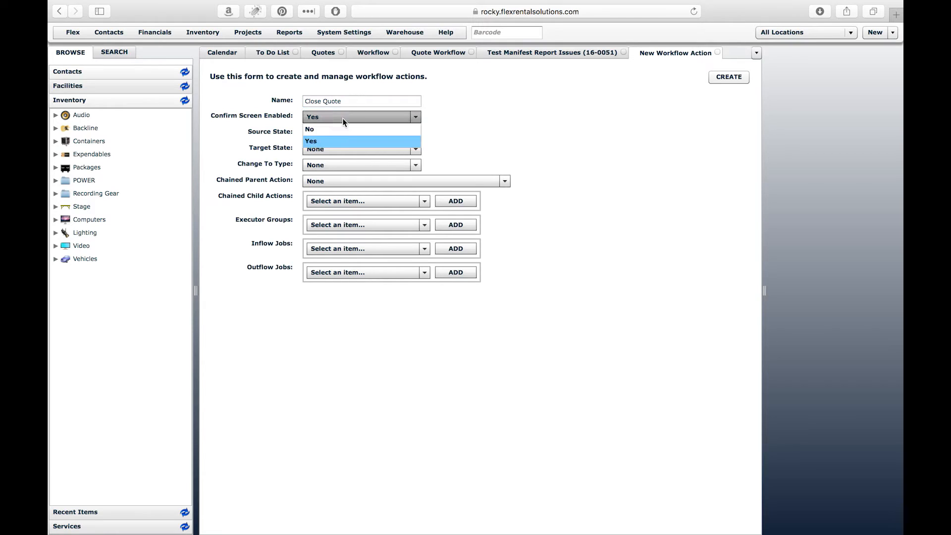
click(336, 140)
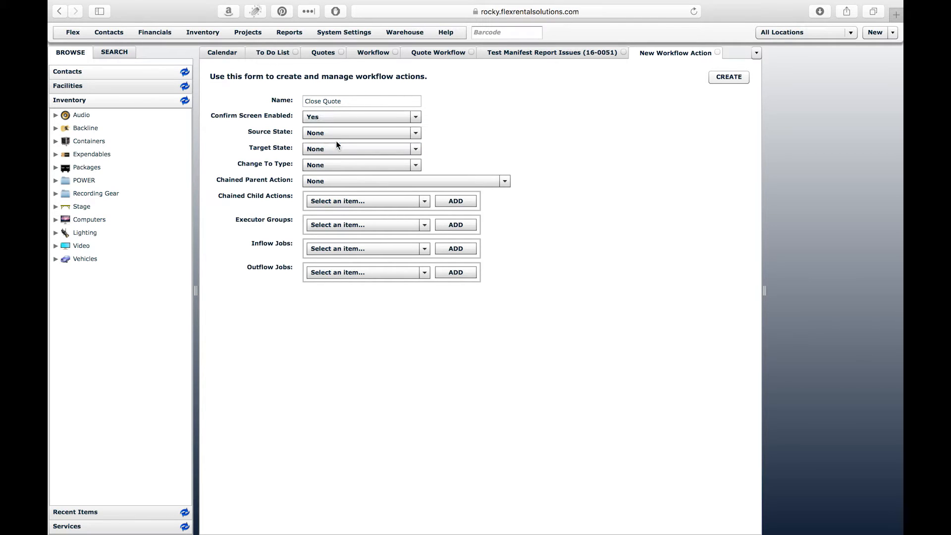
click(354, 121)
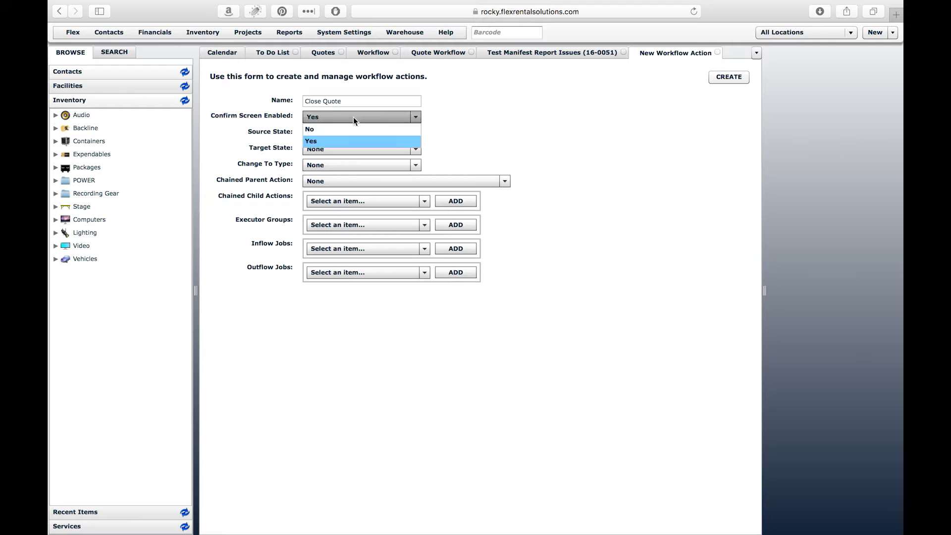
click(477, 126)
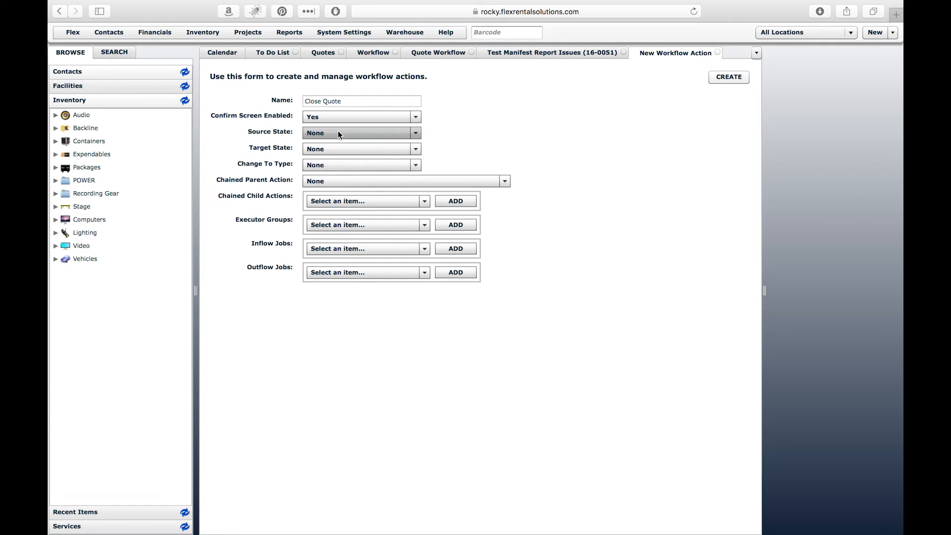
Step: Check the states in the Quote Workflow, and set the Close Quote action's source state to Invoice Created and target state to Closed
click(454, 51)
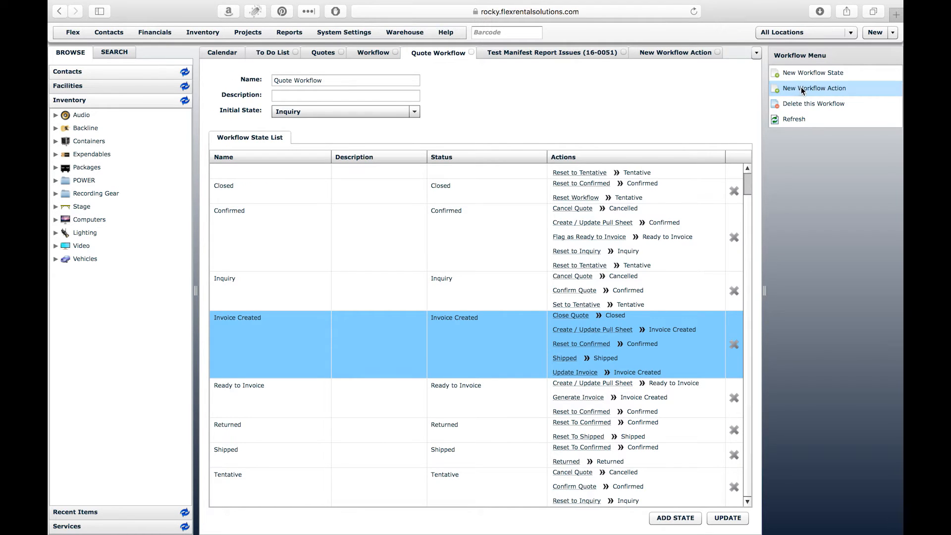
click(669, 52)
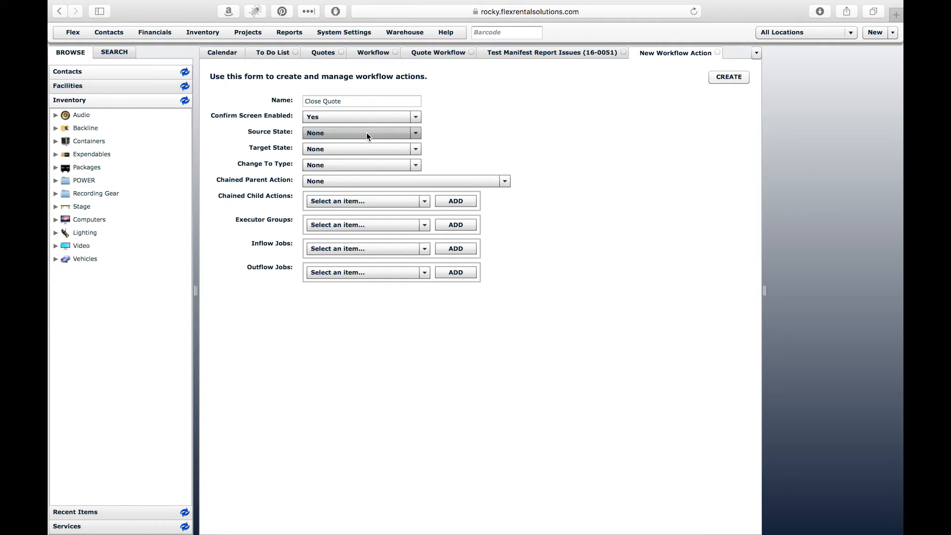
click(321, 132)
click(320, 131)
click(444, 53)
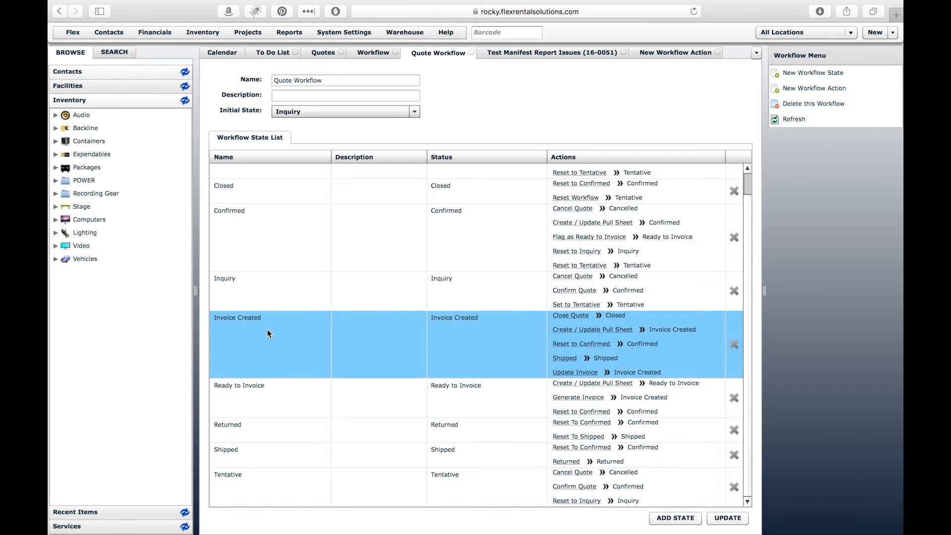
click(669, 53)
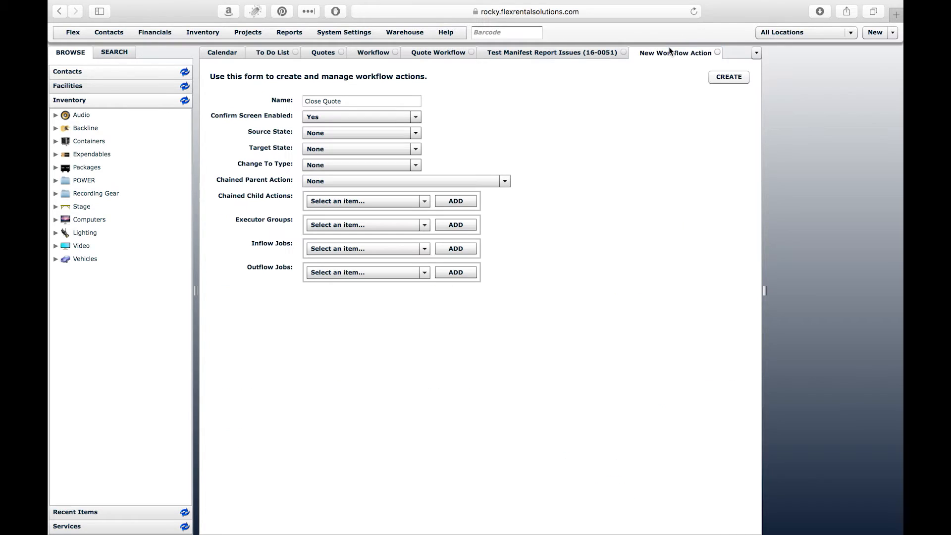
click(341, 131)
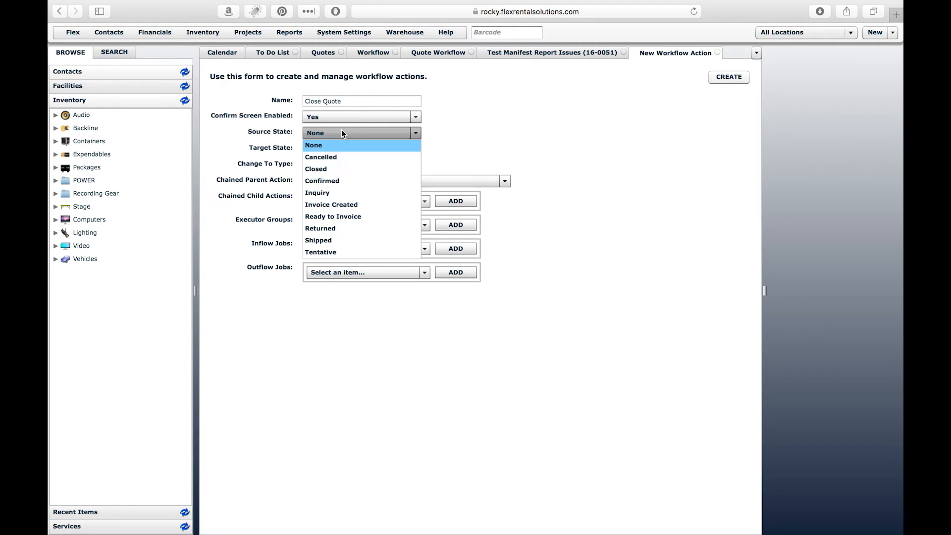
click(348, 205)
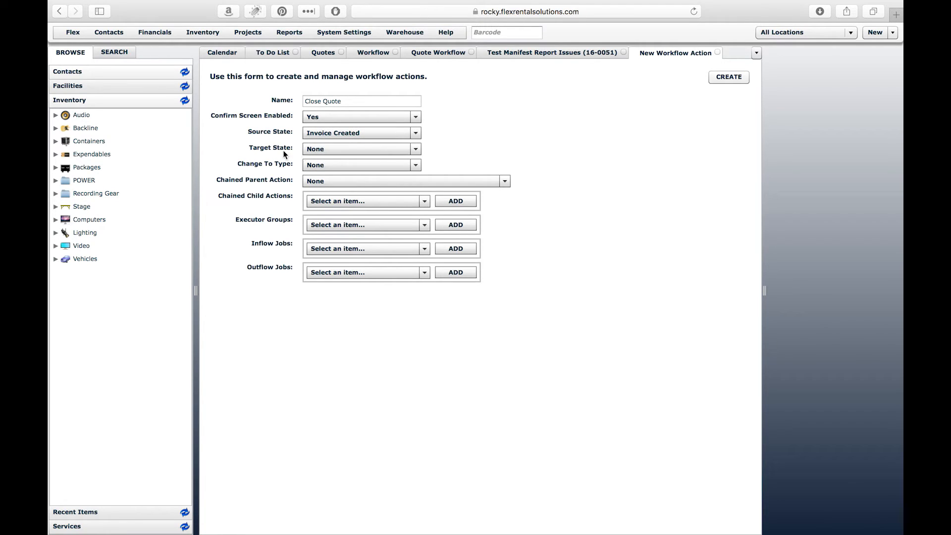
click(315, 148)
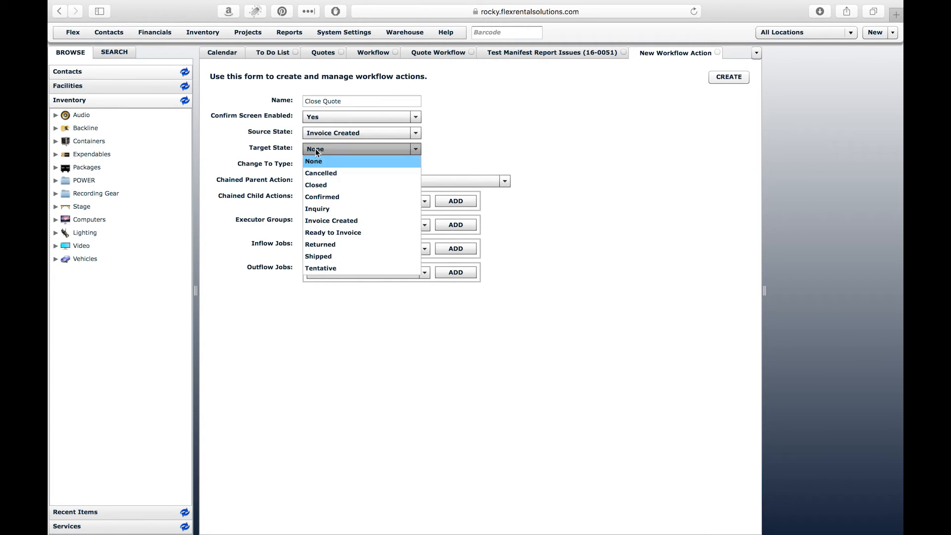
click(337, 184)
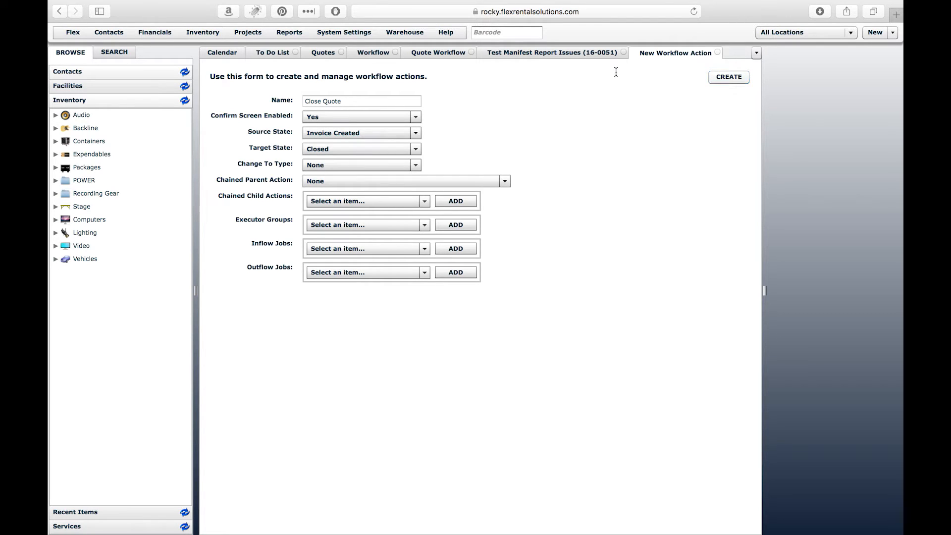
Step: Reload the Quote Workflow and examine the Close Quote action under the Invoice Created state
click(444, 52)
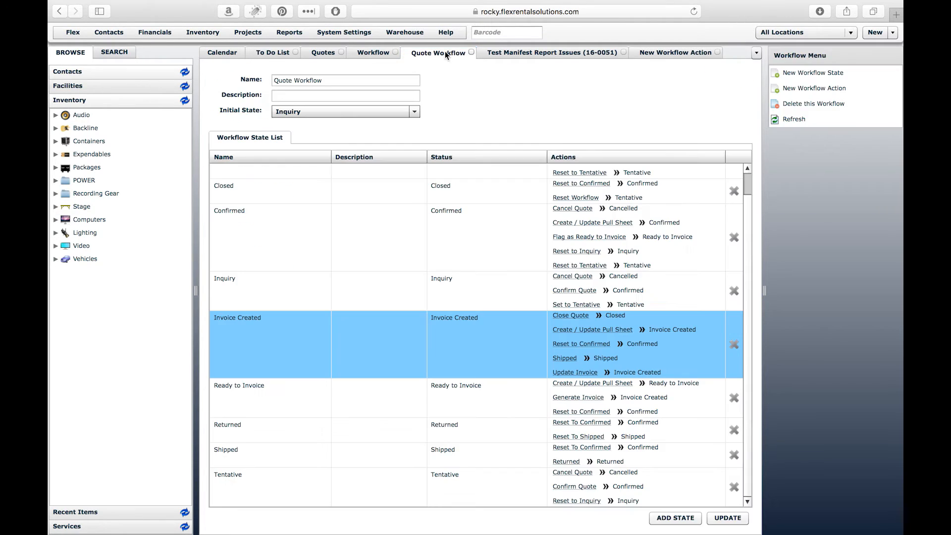
right_click(443, 49)
click(465, 78)
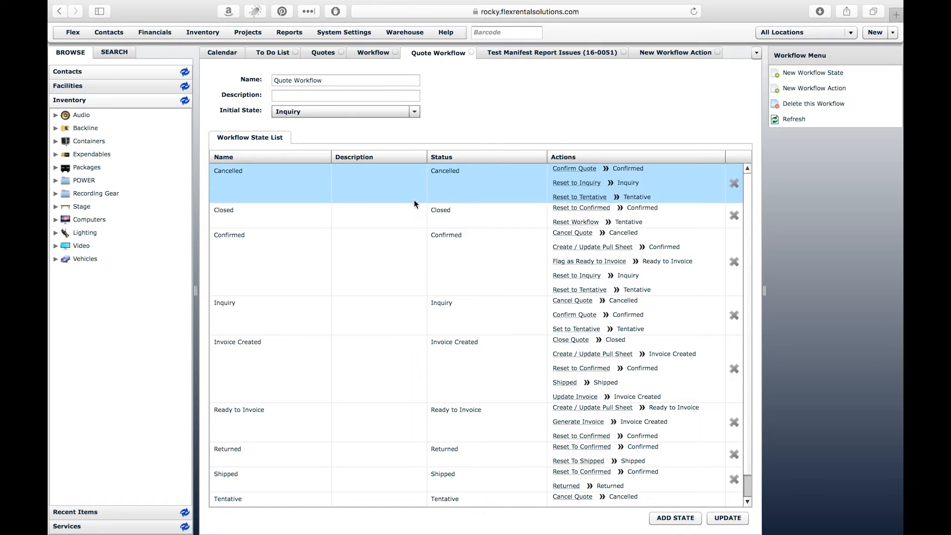
click(293, 347)
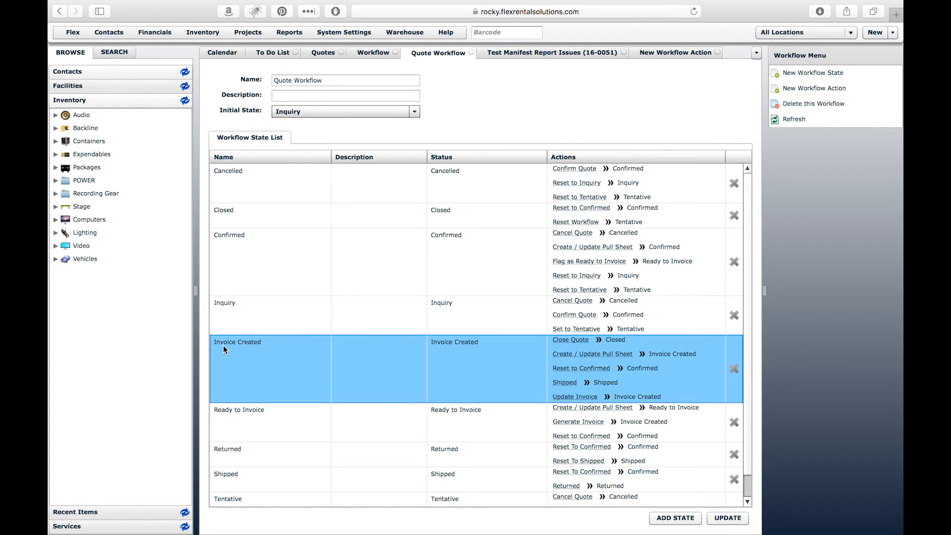
scroll(549, 367, down, 1)
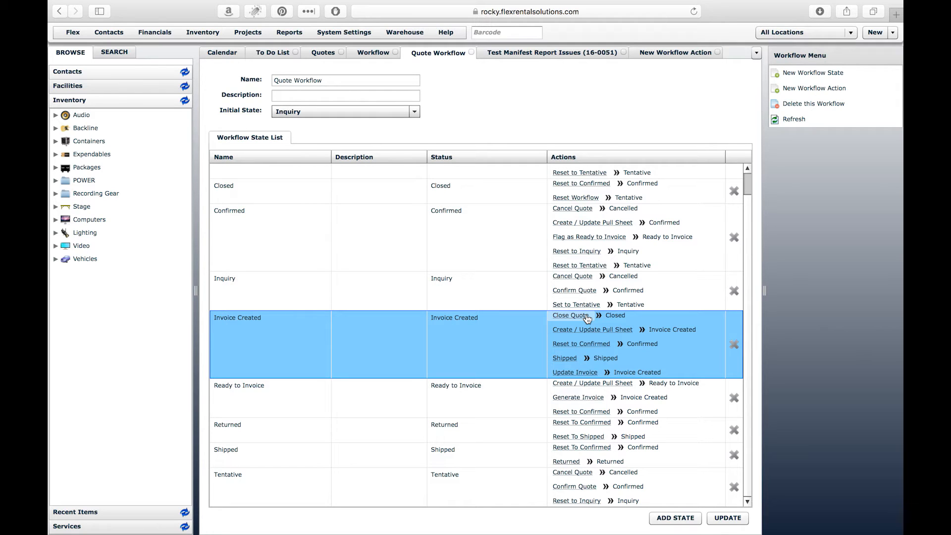
Step: Open the Test Virtual Group quote from the quotes list and examine its available workflow actions, including Close Quote
click(249, 34)
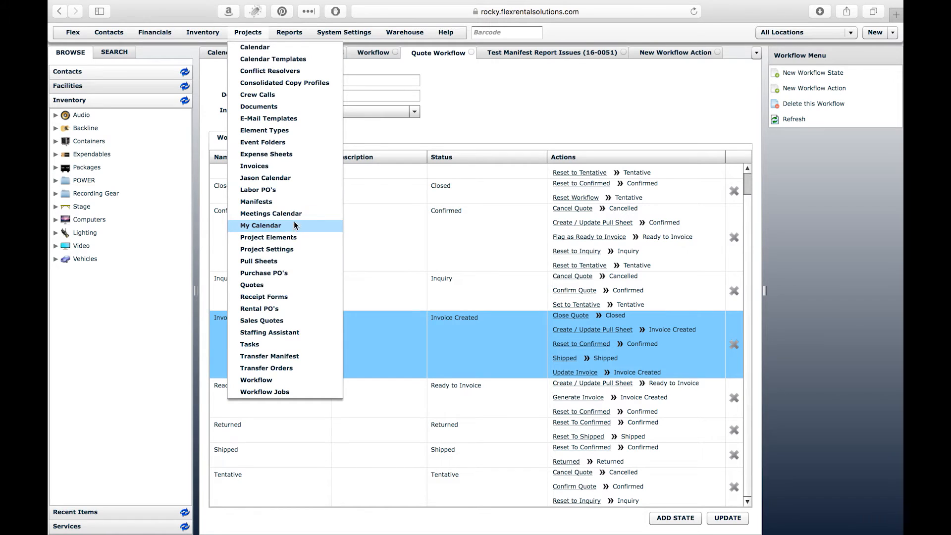
click(273, 286)
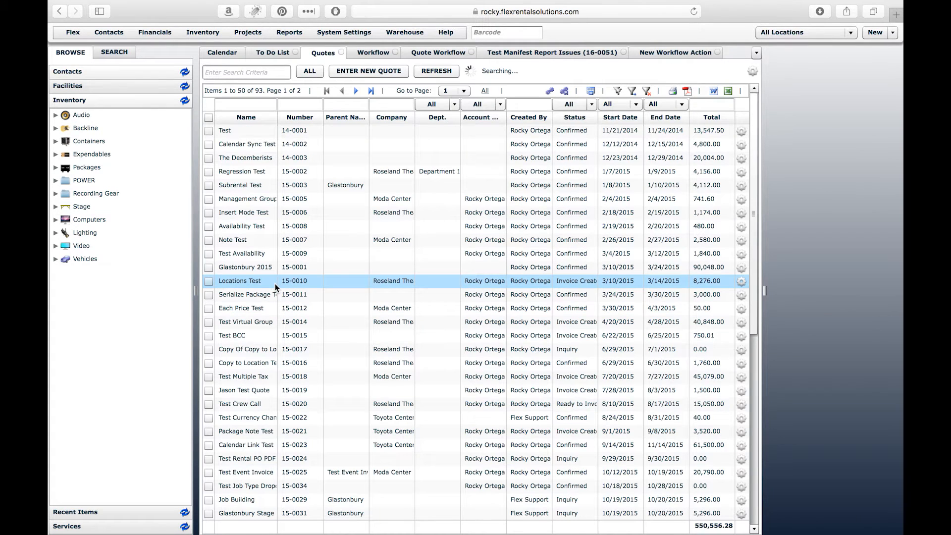
double_click(257, 321)
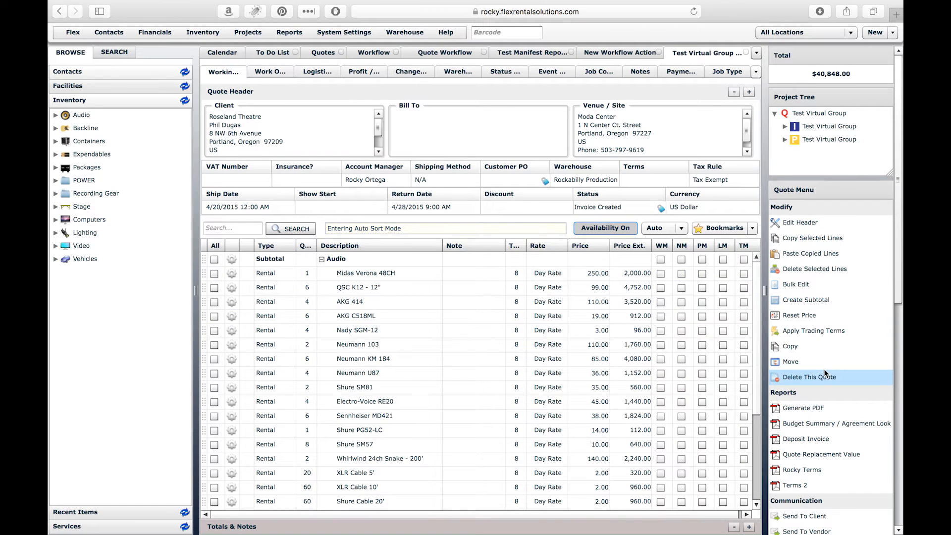
scroll(826, 374, down, 3)
scroll(826, 373, down, 8)
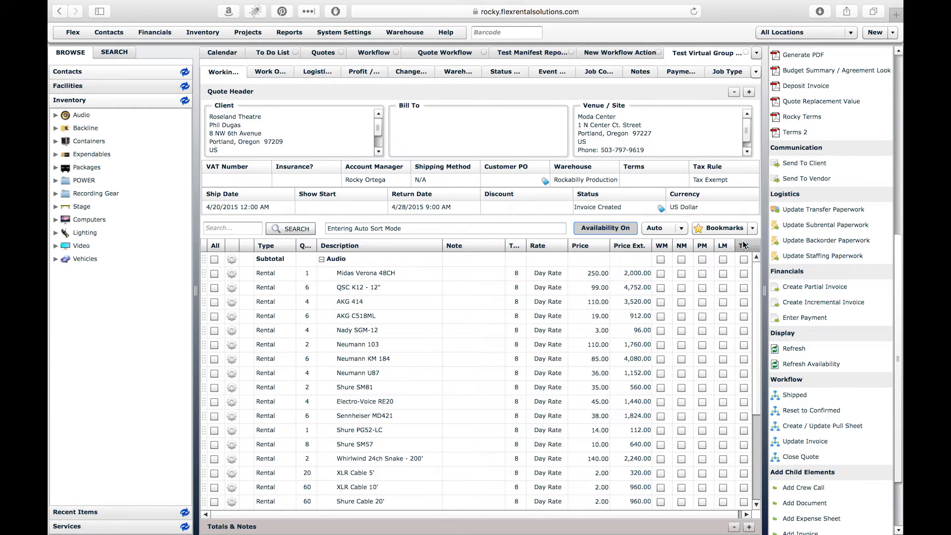
Step: Review the Close Quote action form, and examine the actions of the Confirmed and Cancelled states in the Quote Workflow
click(620, 53)
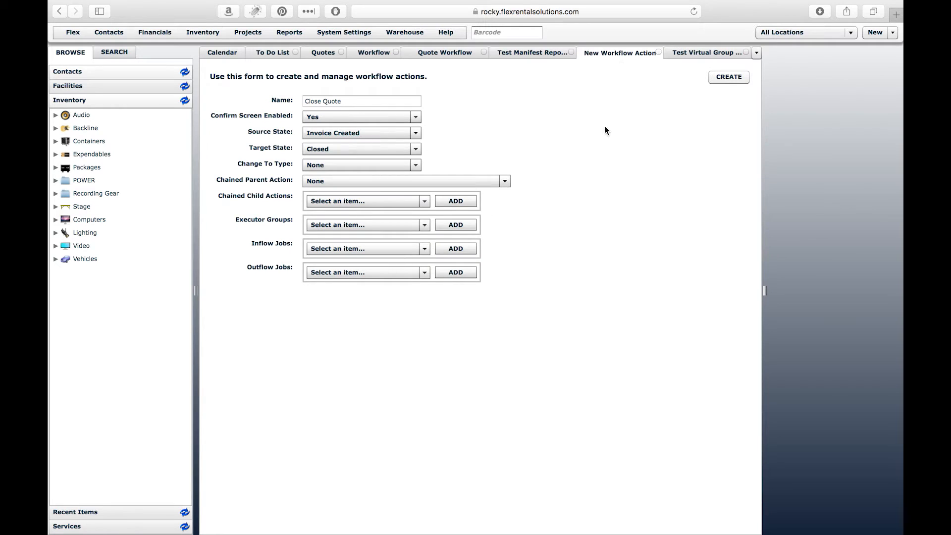
click(437, 51)
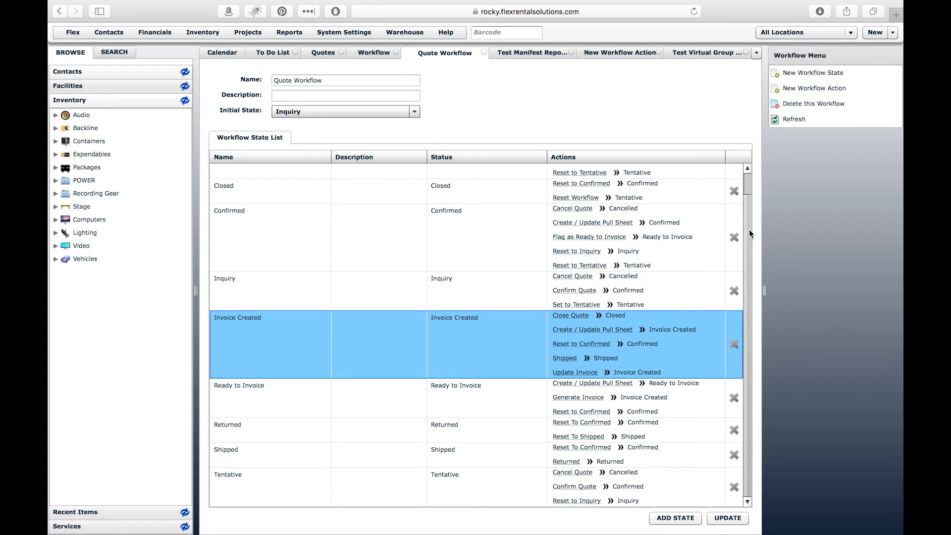
scroll(749, 230, up, 1)
scroll(749, 228, up, 3)
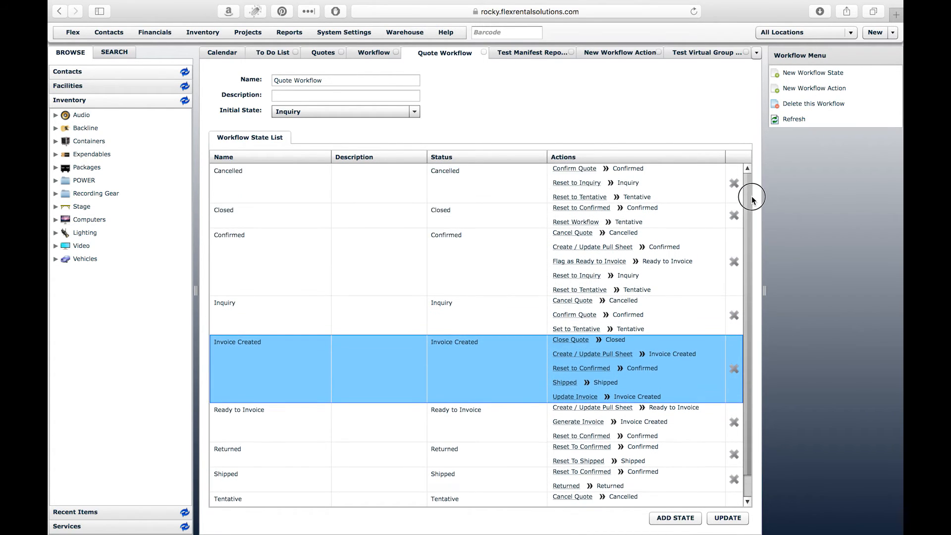
click(291, 269)
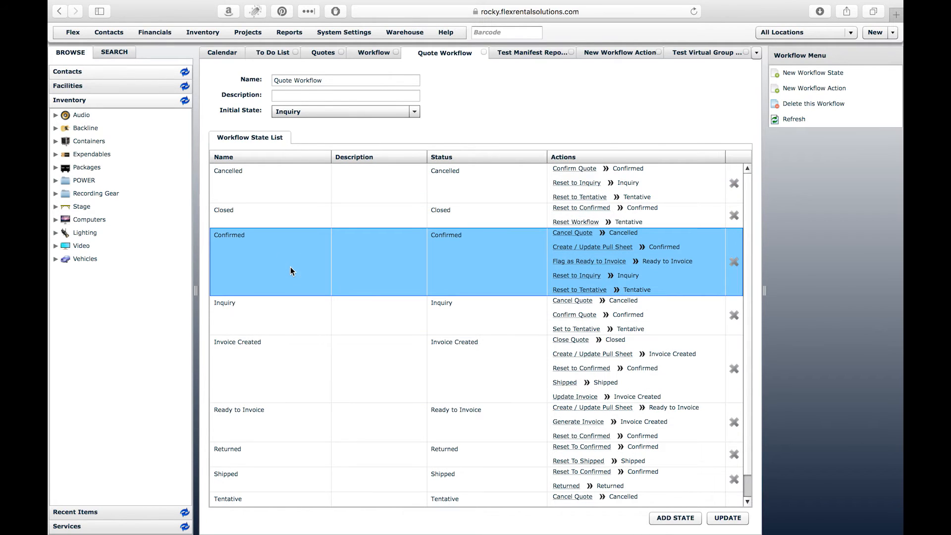
click(285, 184)
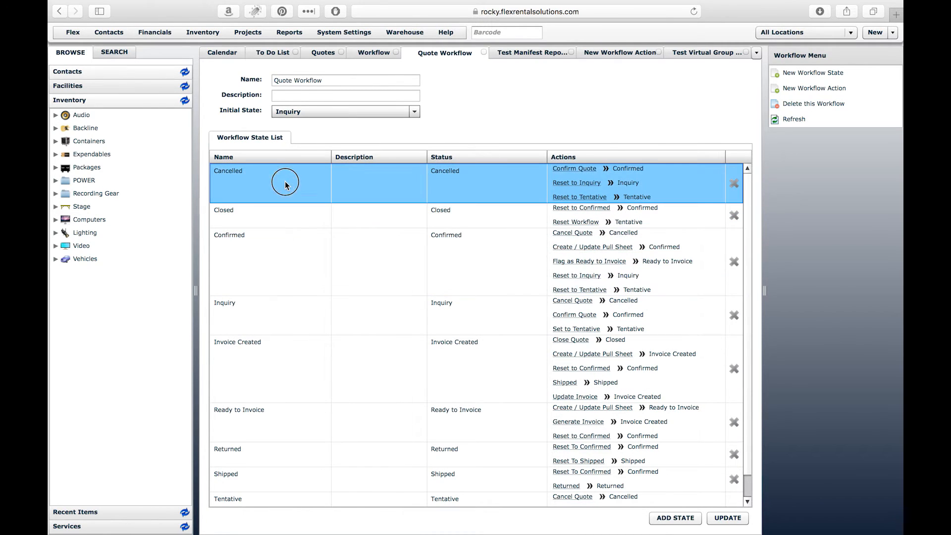
Step: Examine the Confirmed state's actions and the remaining states in the Quote Workflow
click(269, 261)
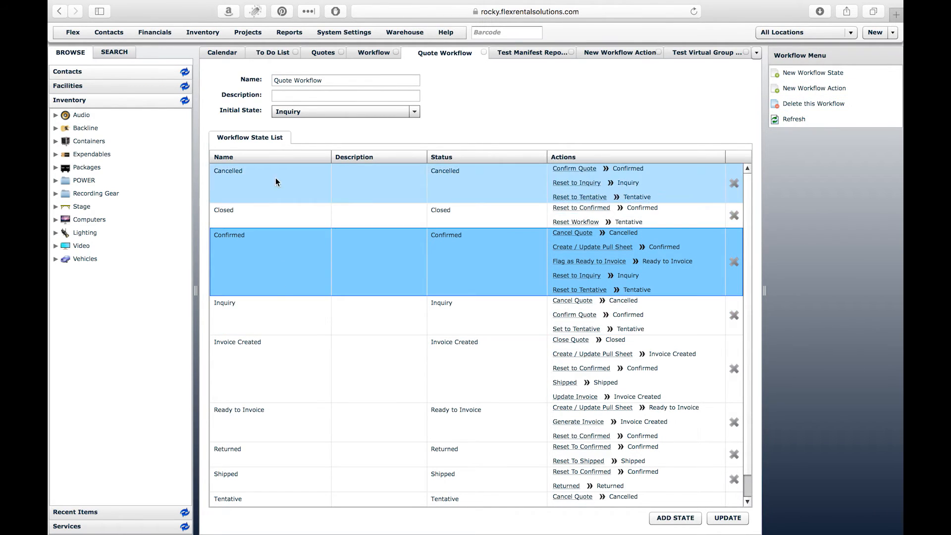
scroll(281, 295, down, 1)
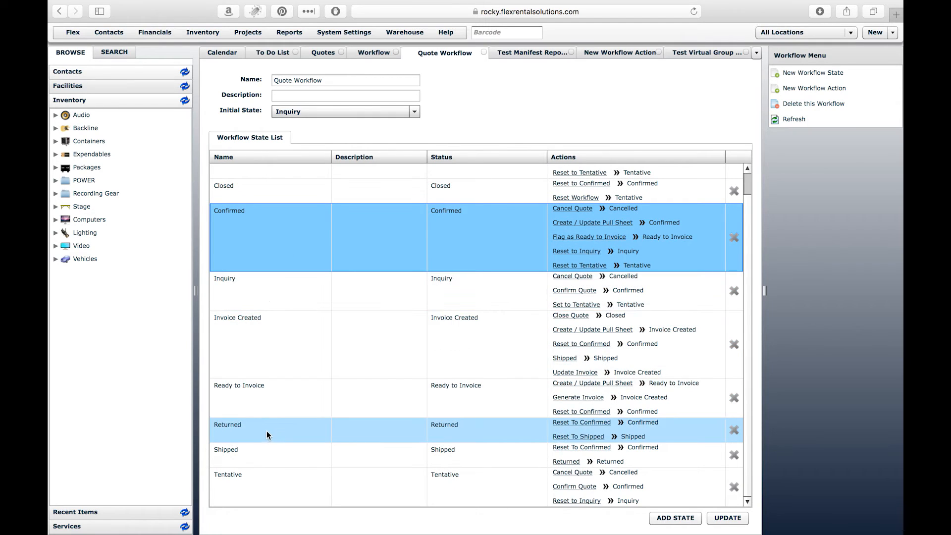
scroll(266, 432, up, 1)
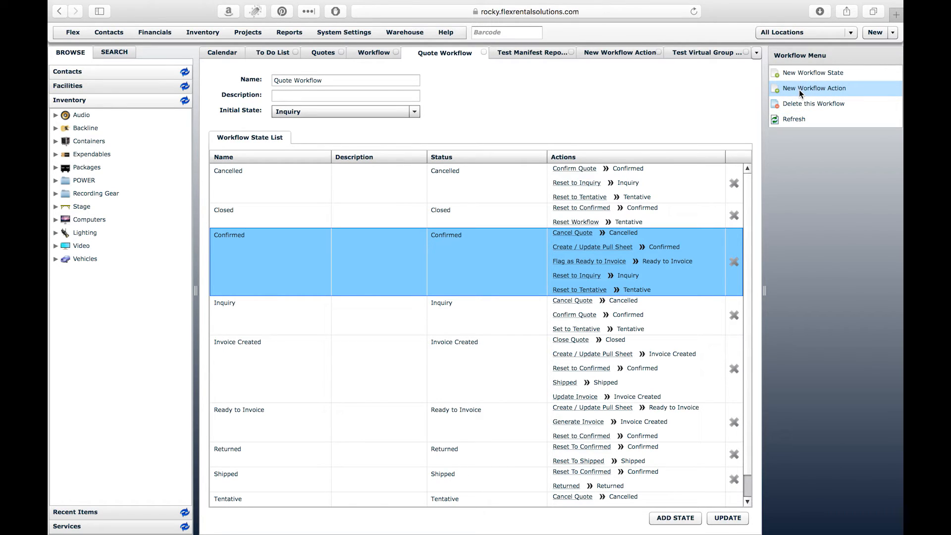
Step: Close the open Test Manifest Report Issues quote, the New Workflow Action form and the Test Virtual Group quote
click(515, 52)
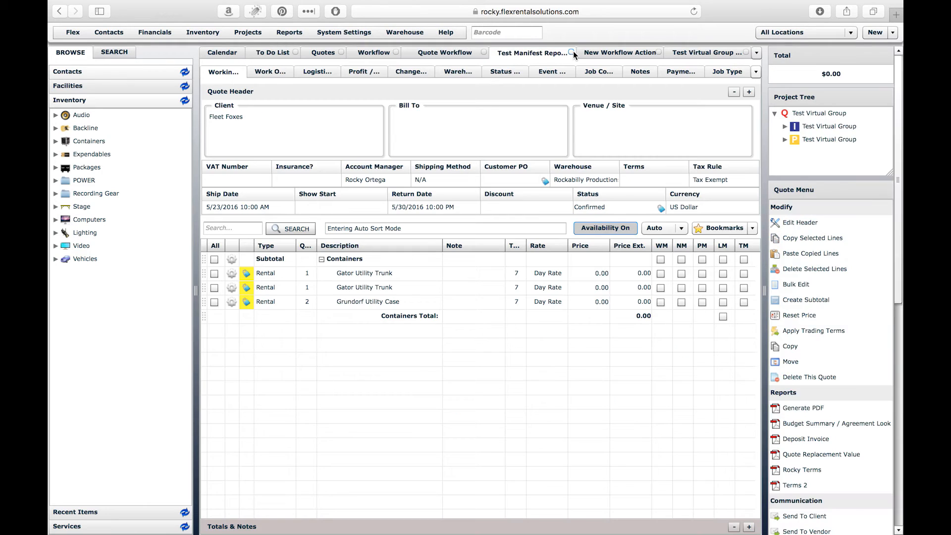
click(572, 51)
click(685, 52)
click(564, 51)
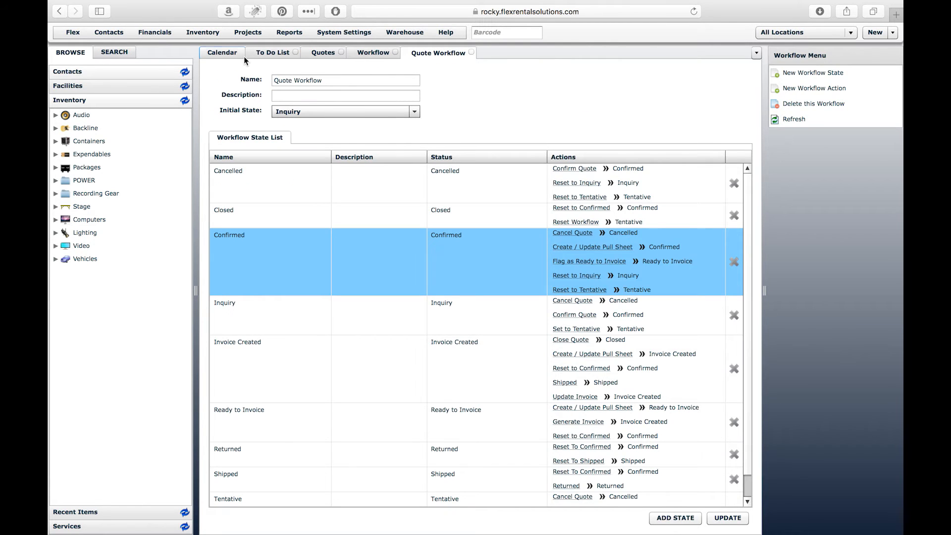
Step: Open quote 16-0051, Test Manifest Report Issues, from the calendar and examine its available workflow actions
click(221, 54)
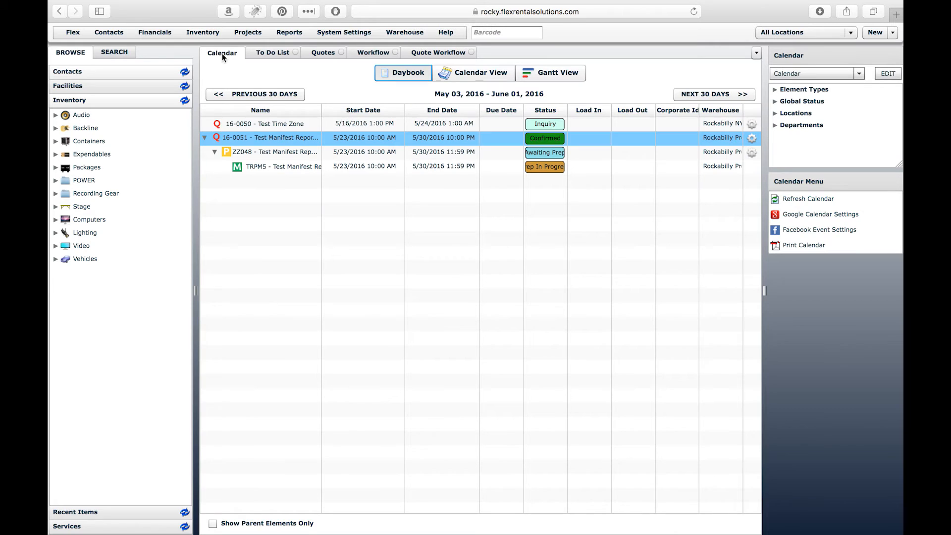
double_click(245, 137)
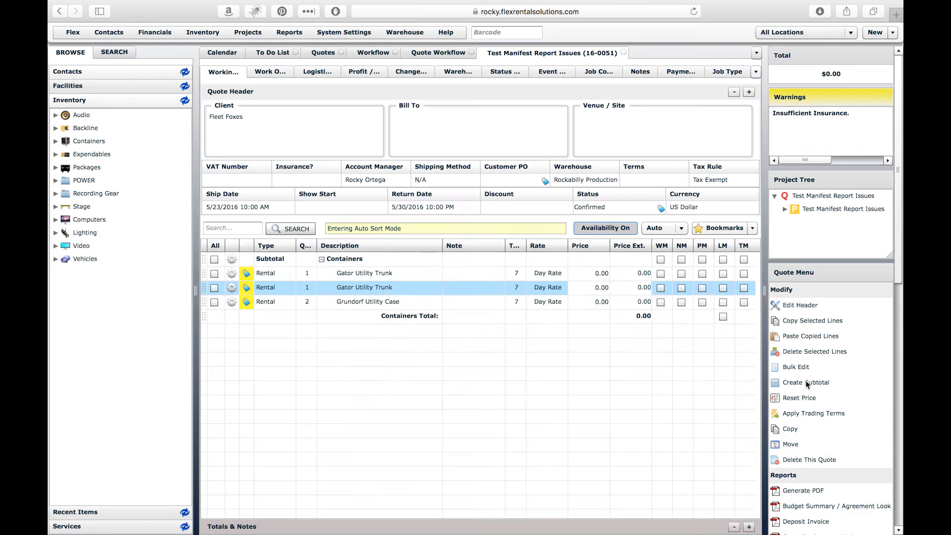
drag(898, 259, 897, 496)
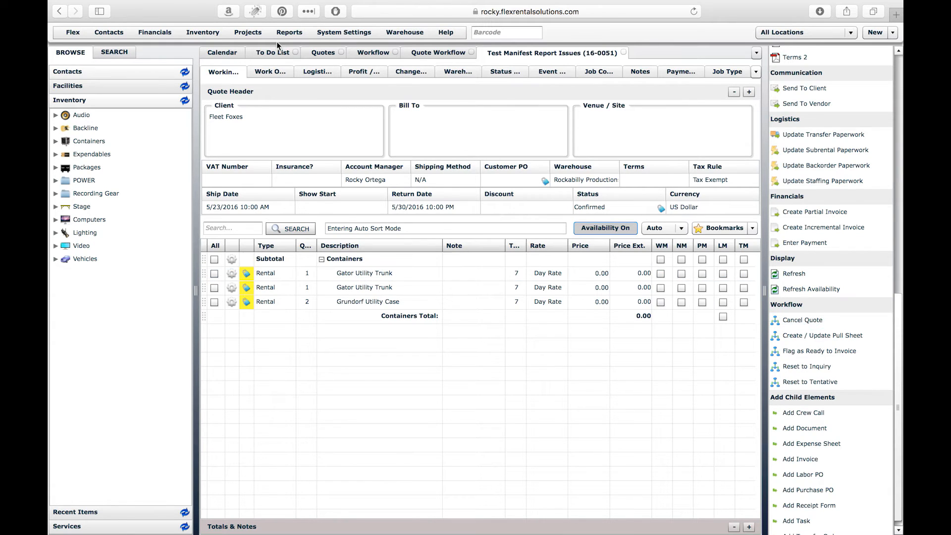
Step: Open the Quote Workflow from the list of workflows and start a new workflow action named Close Quote
click(248, 32)
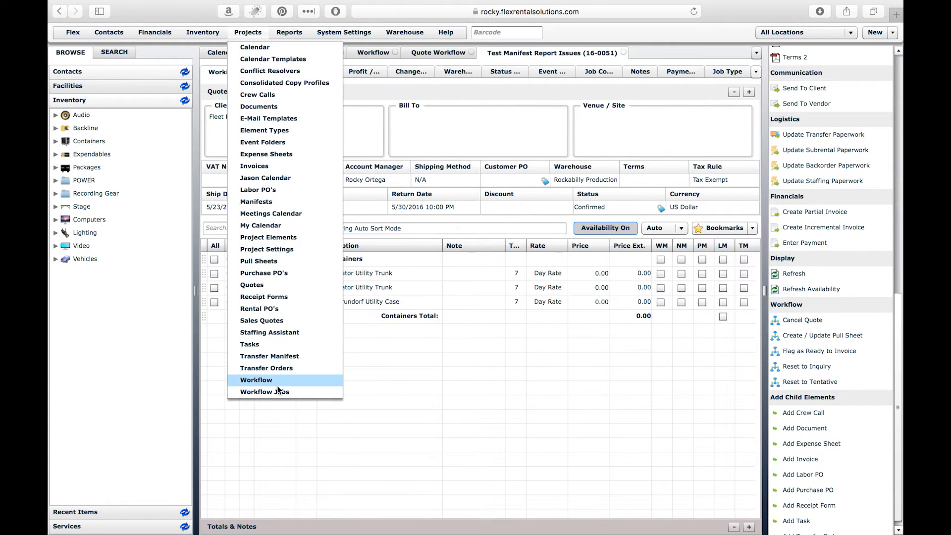
click(278, 380)
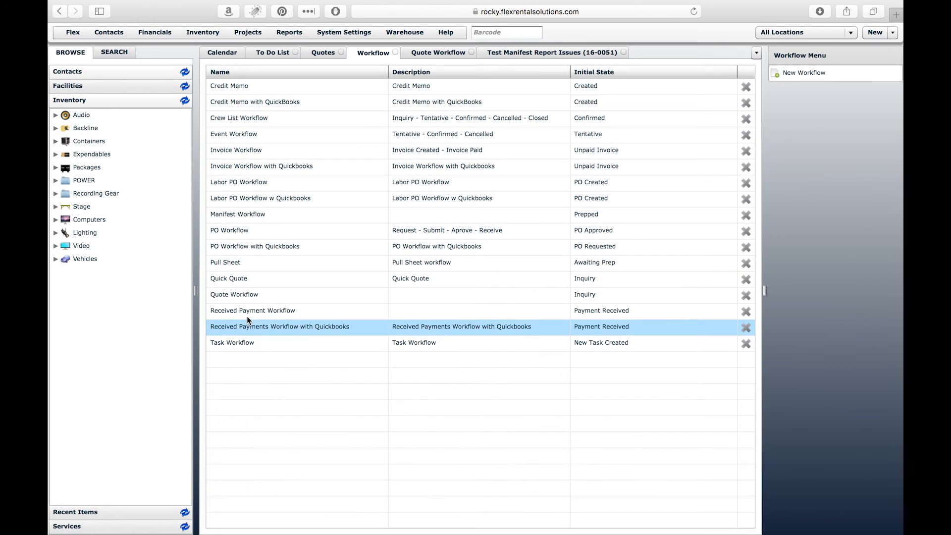
double_click(243, 294)
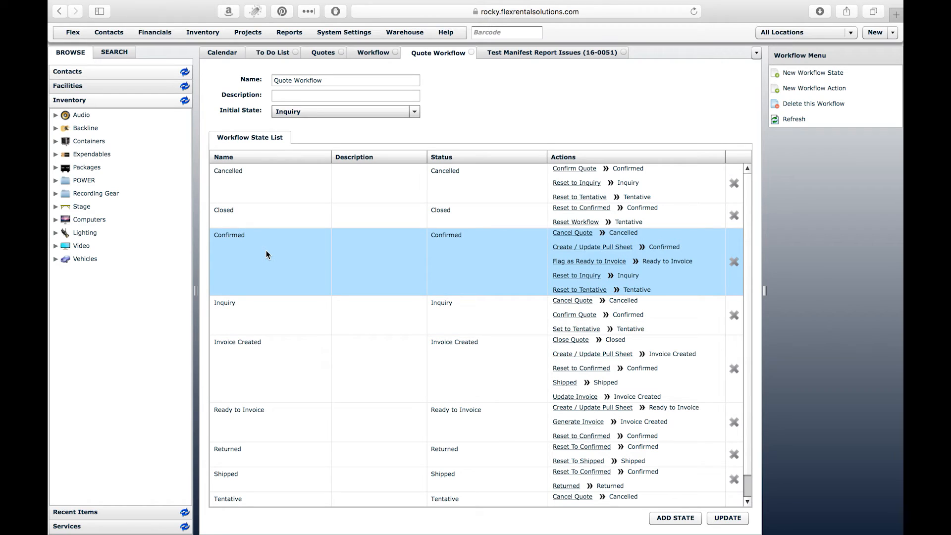
click(799, 89)
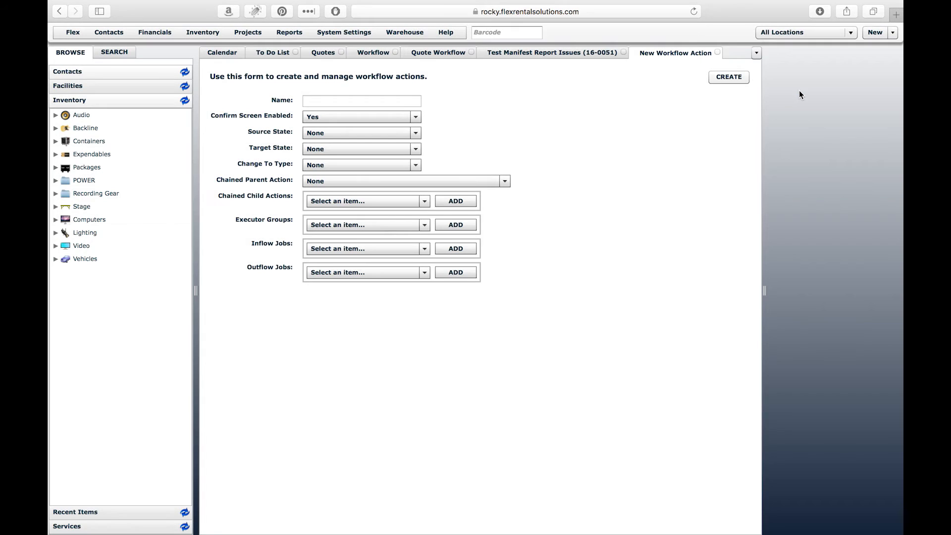
click(341, 100)
text(Close Quote)
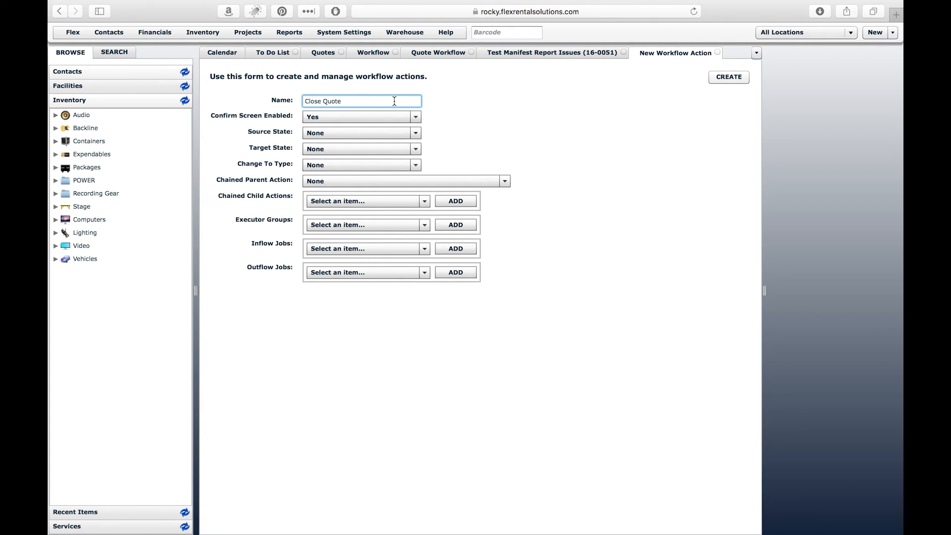
Step: Set the new action's source state to Confirmed and target state to Closed, and create the action
click(322, 132)
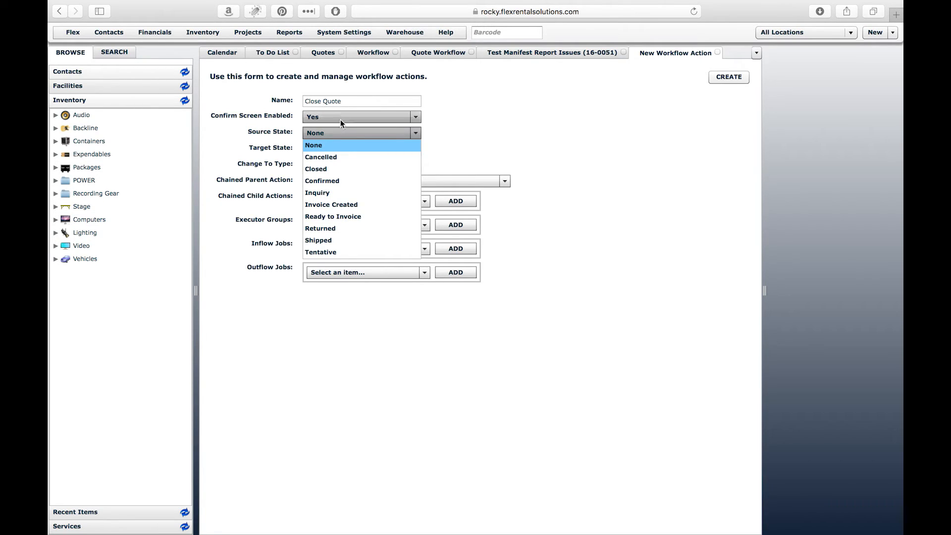
click(339, 181)
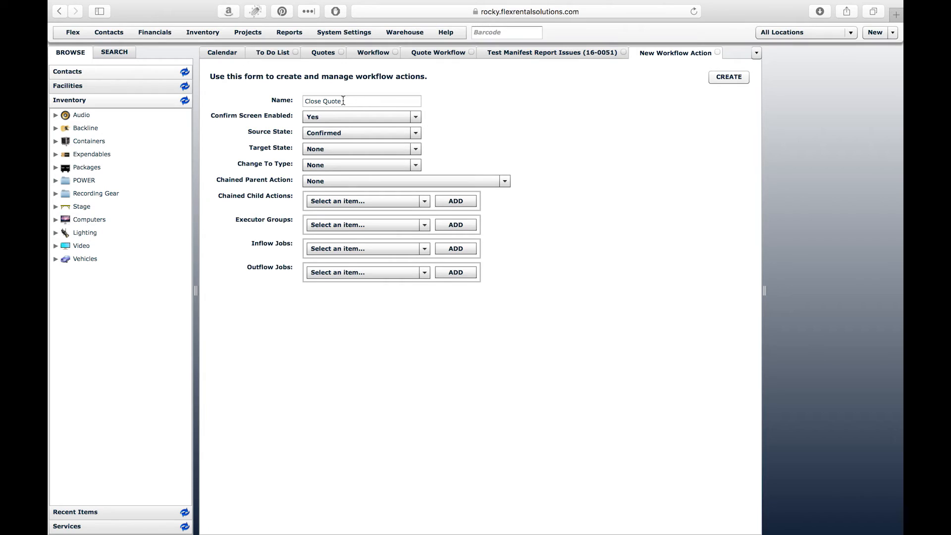
click(340, 149)
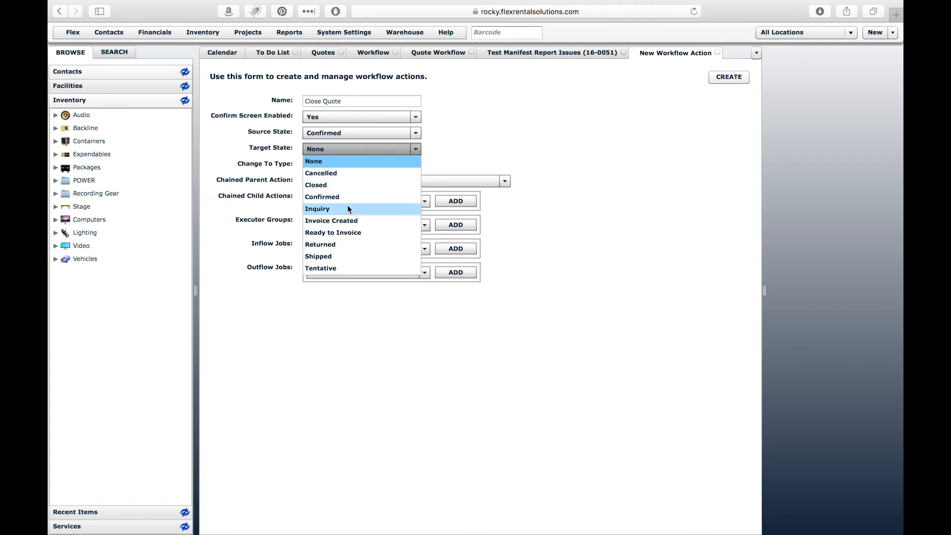
click(474, 135)
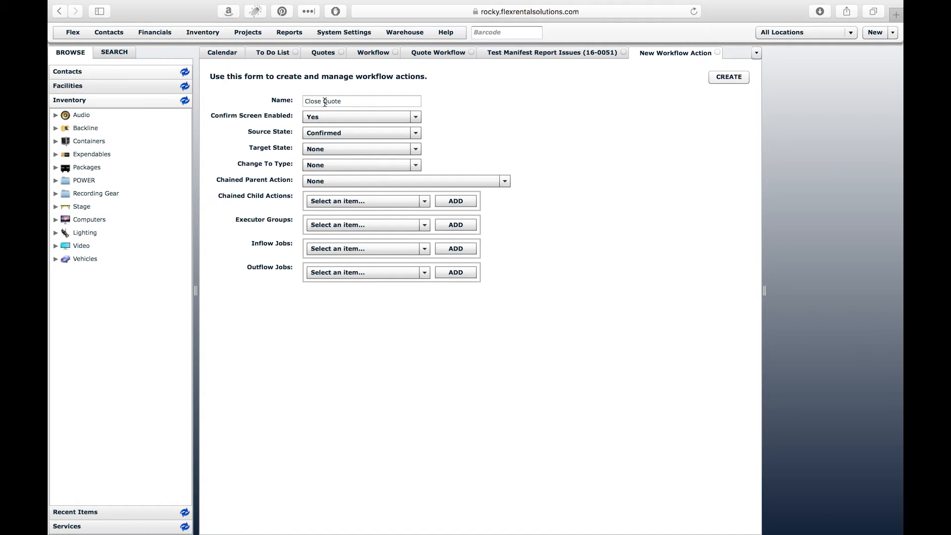
click(329, 149)
click(329, 149)
click(329, 149)
click(329, 149)
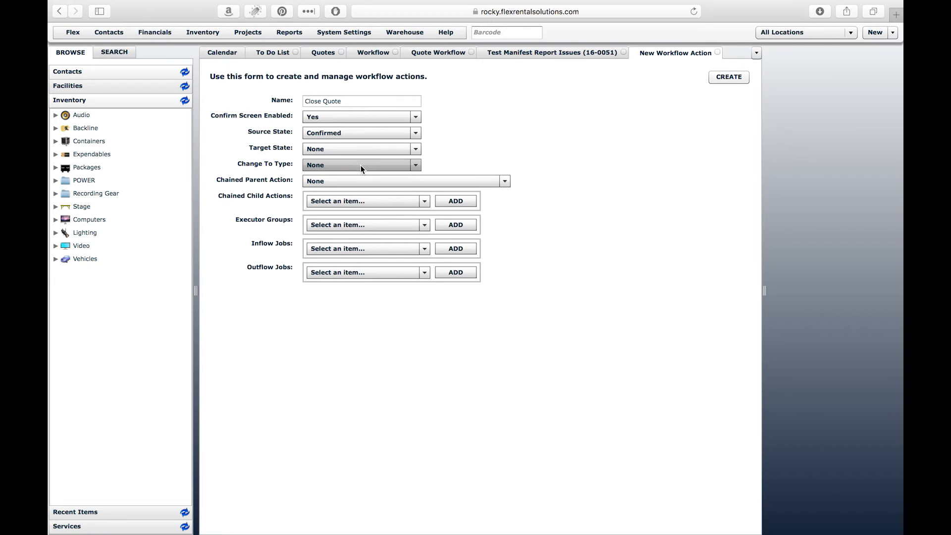
click(399, 150)
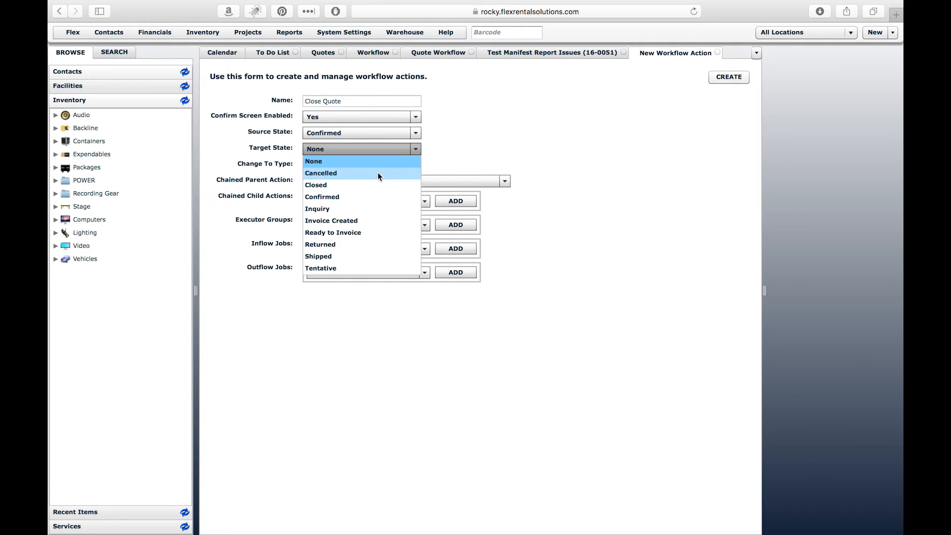
click(370, 185)
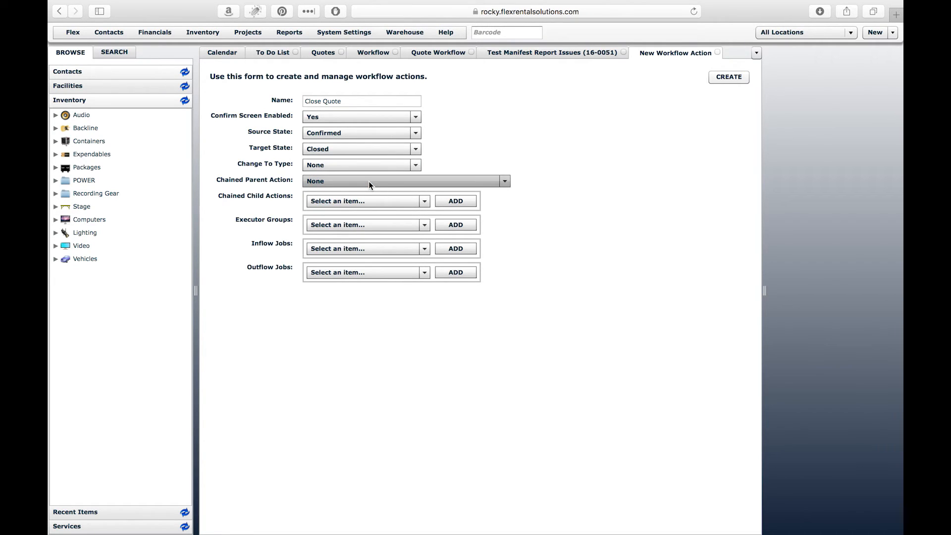
click(730, 77)
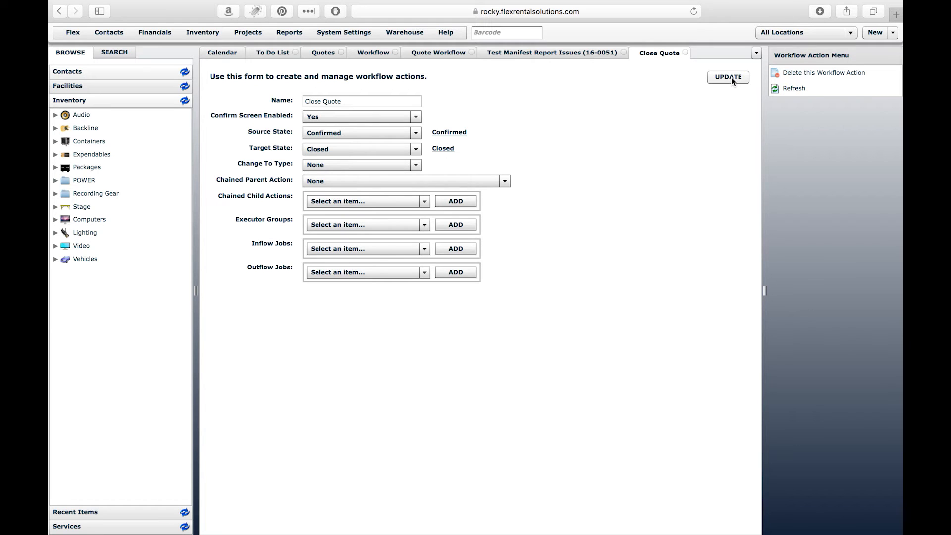
Step: Reload the Quote Workflow and examine the Close Quote action under the Confirmed state
click(443, 53)
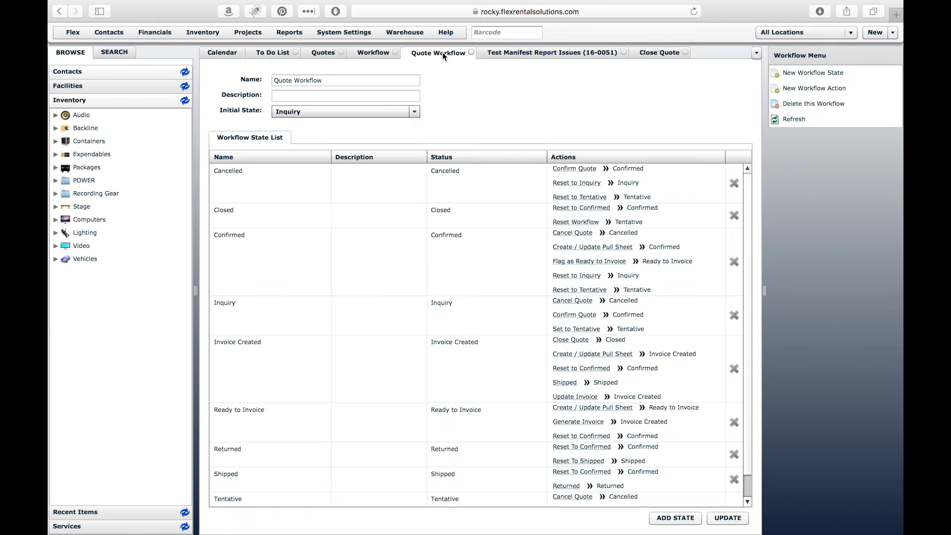
right_click(442, 52)
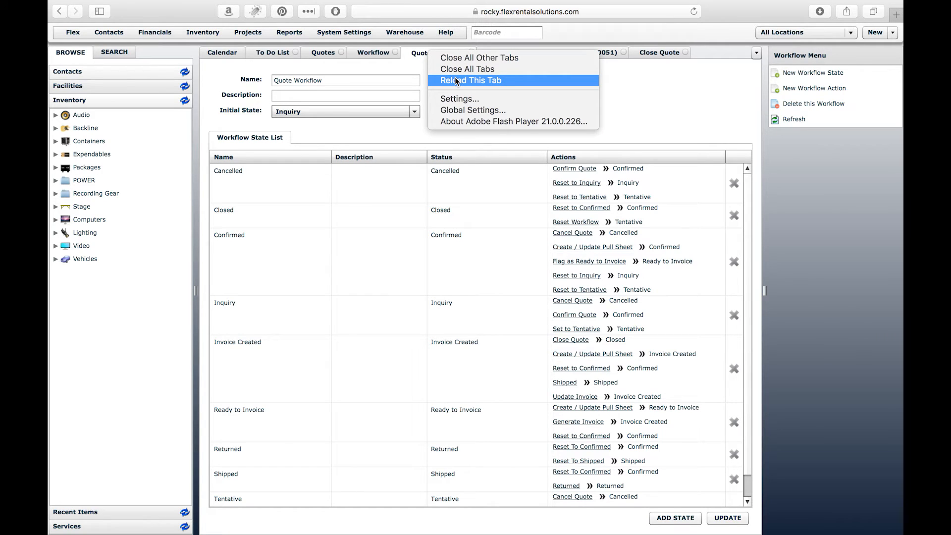
click(456, 81)
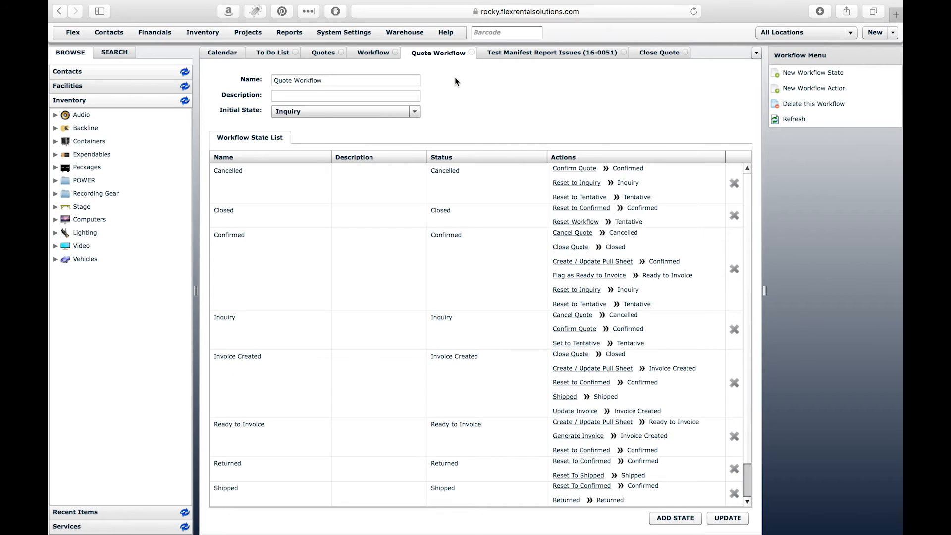
click(271, 247)
Step: Check the workflow actions of the Test Manifest Report Issues quote and reload the quote
click(520, 52)
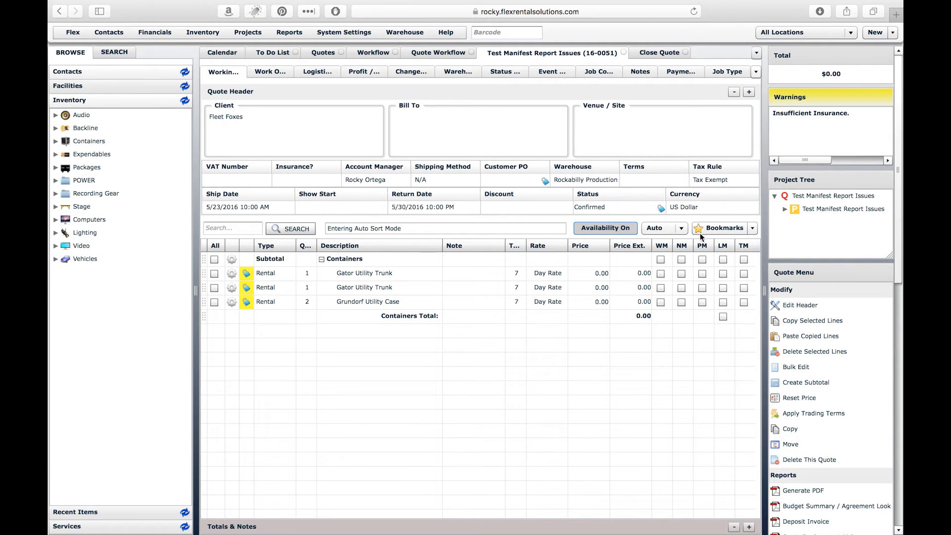
scroll(806, 275, down, 5)
scroll(806, 275, down, 10)
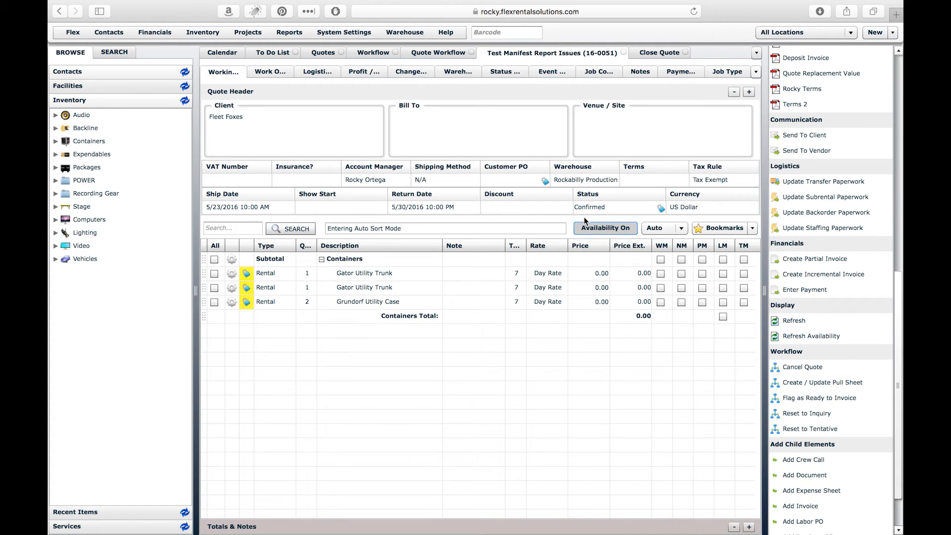
right_click(568, 54)
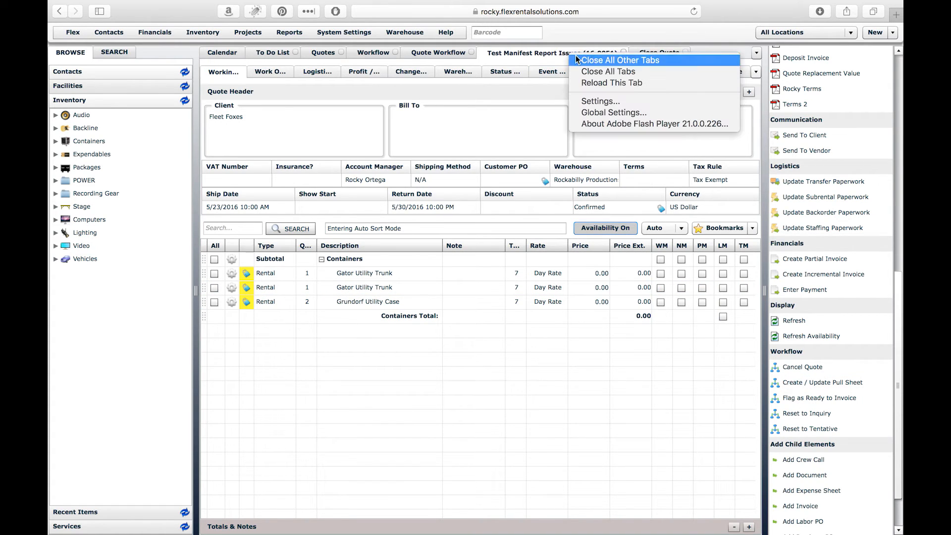
click(592, 83)
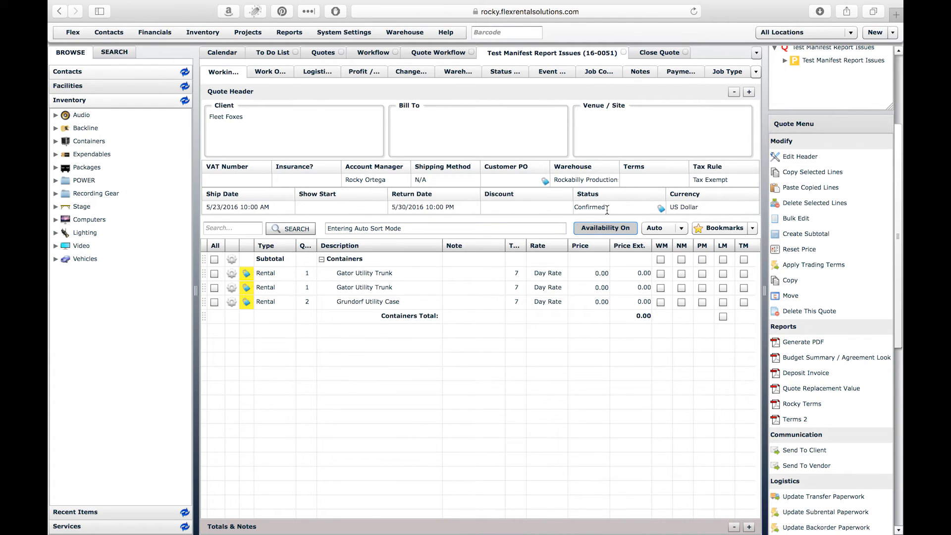
Step: Start the Close Quote workflow action on the Test Manifest Report Issues quote and decline its confirmation
scroll(819, 281, down, 3)
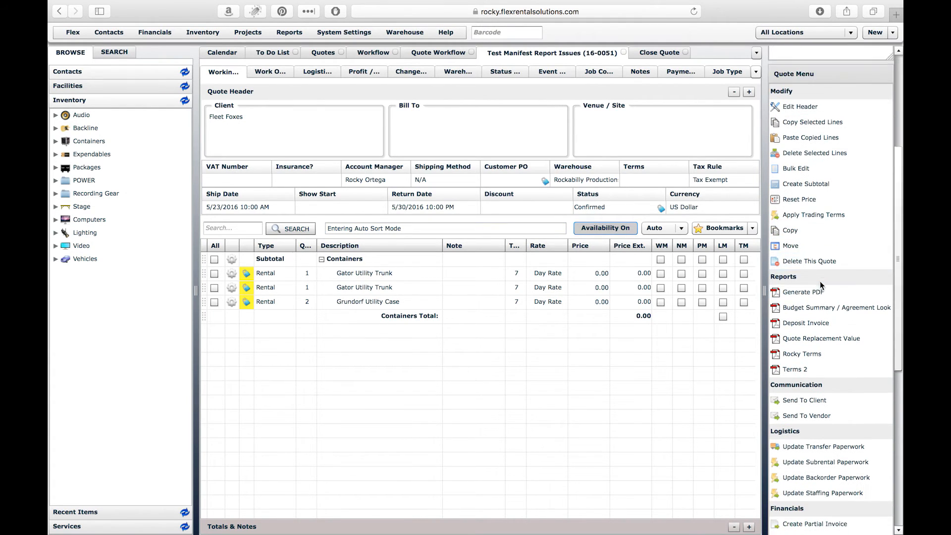
scroll(820, 281, down, 7)
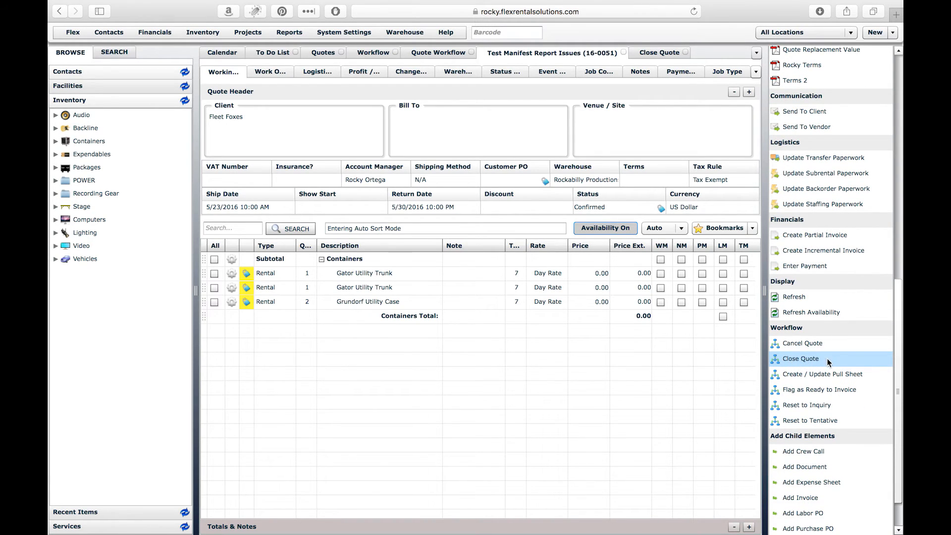
click(806, 358)
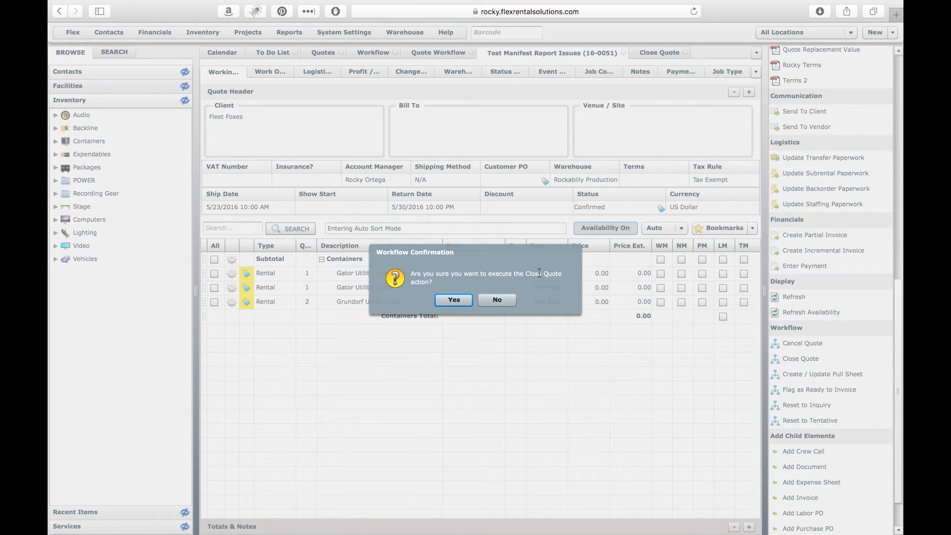
click(492, 301)
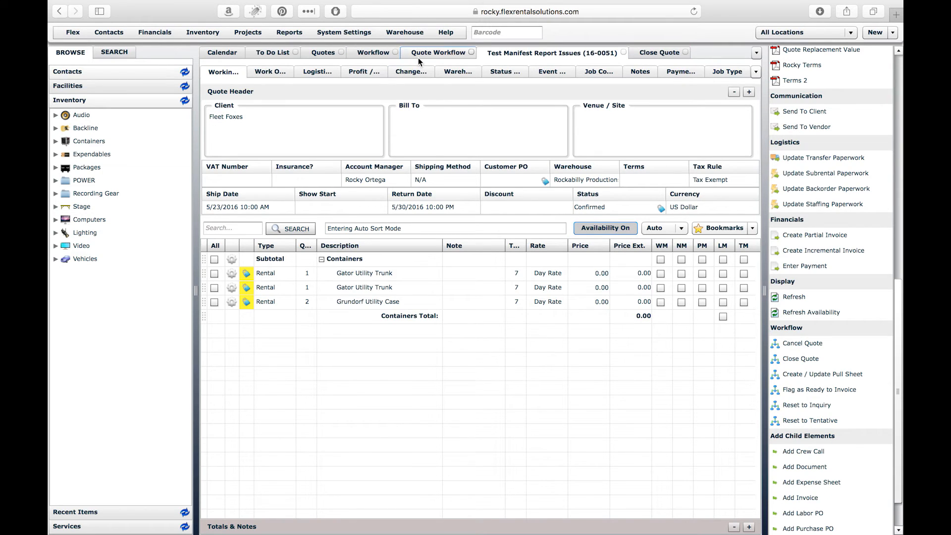
Step: Look through the list of quotes and review the states and actions of the Quote Workflow
click(253, 33)
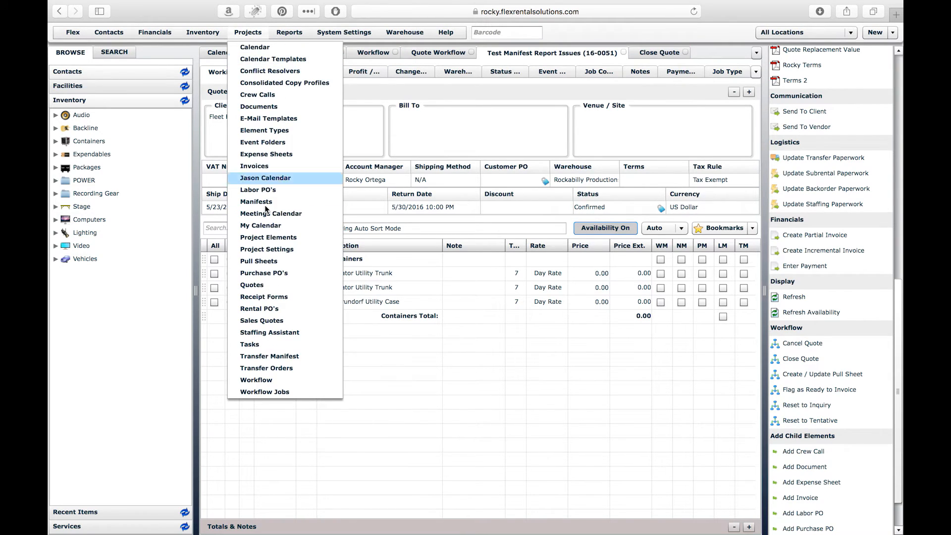
click(287, 285)
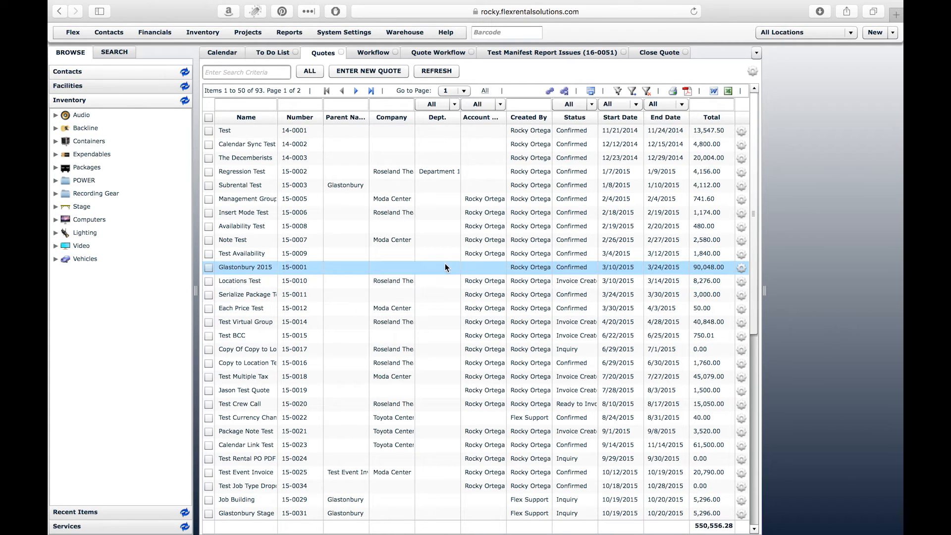
scroll(355, 201, down, 5)
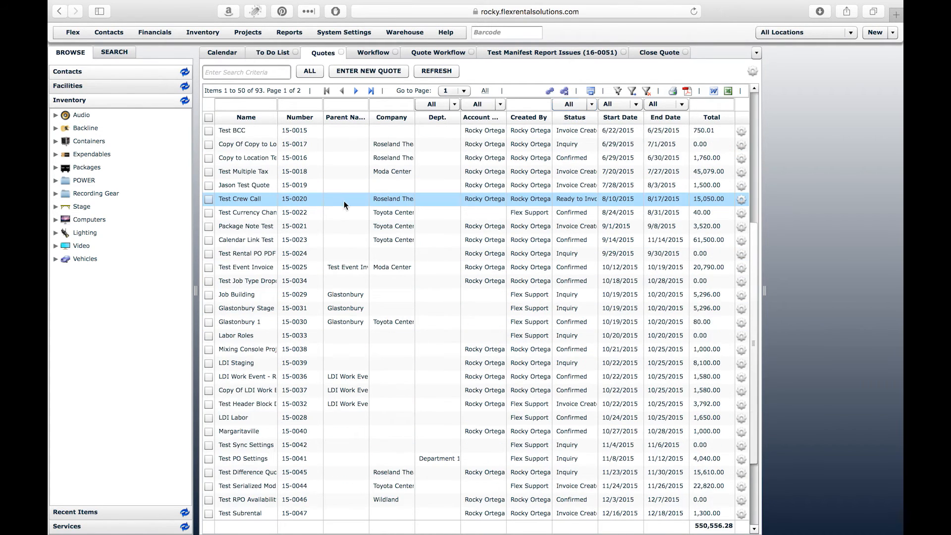
scroll(505, 227, up, 5)
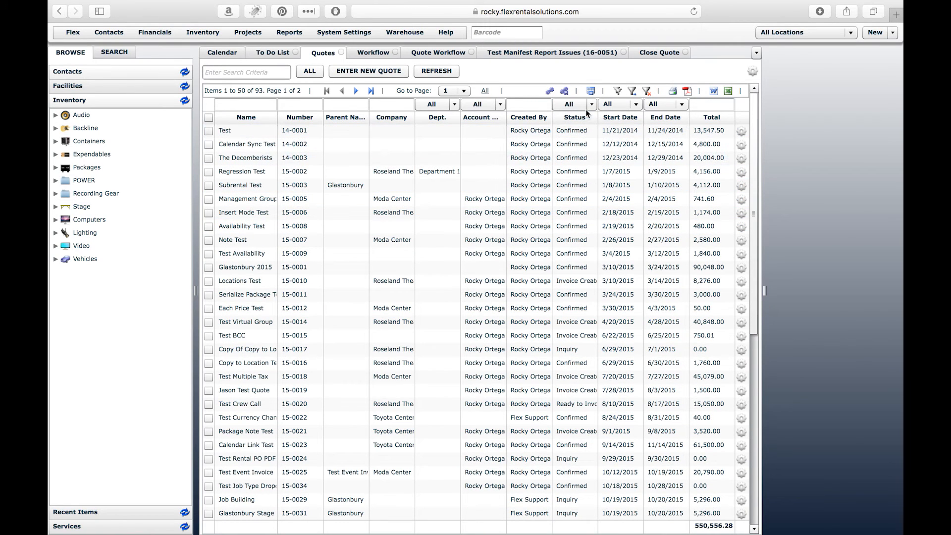
click(448, 53)
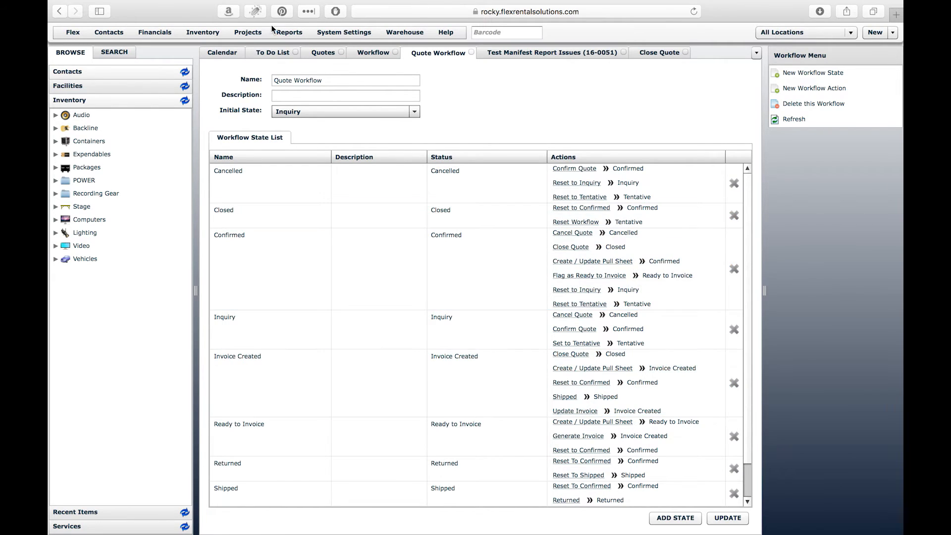
Step: Filter the Quotes list to only the Invoice Created status and widen the Status column to show full status names
click(251, 33)
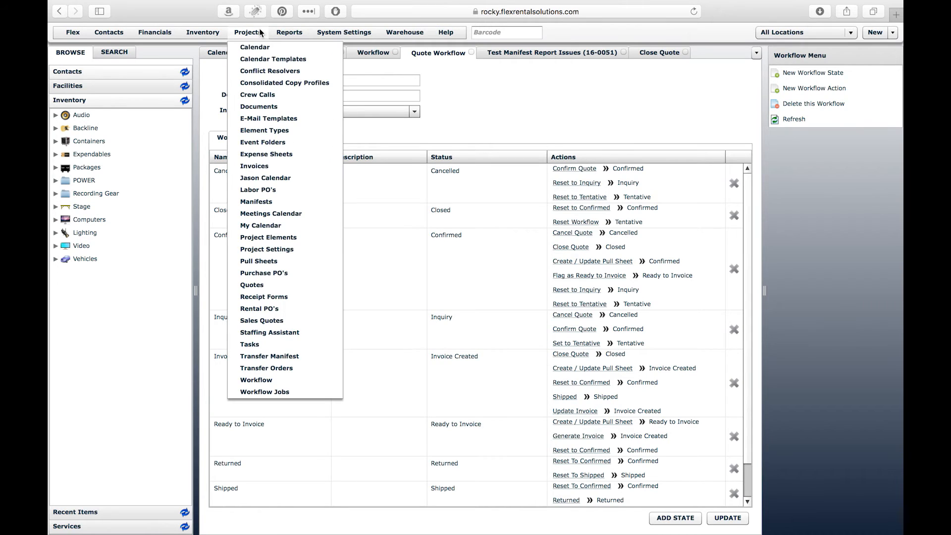
click(278, 285)
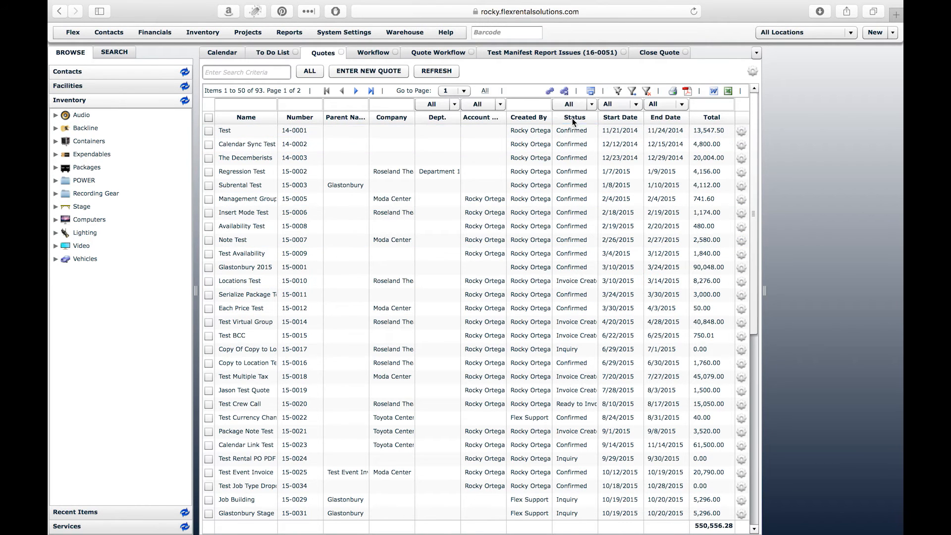
click(582, 105)
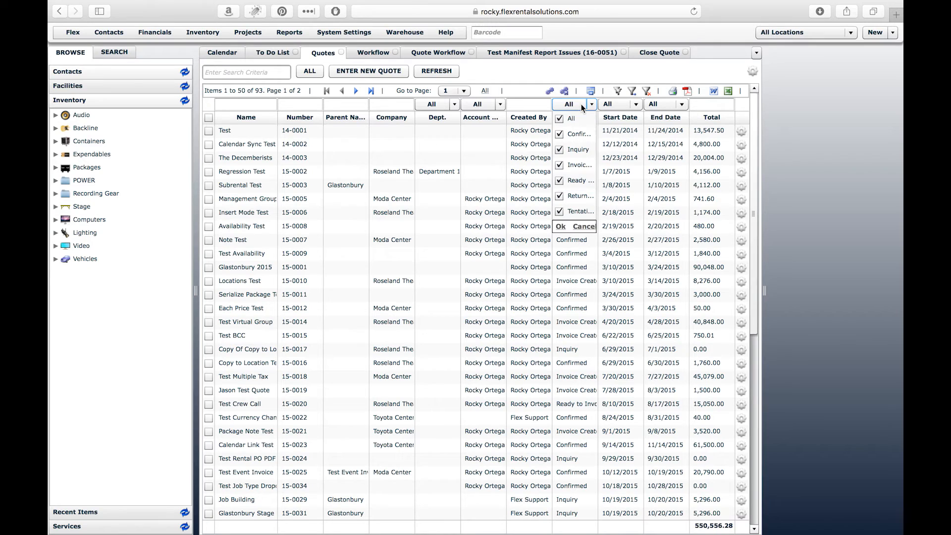
click(559, 118)
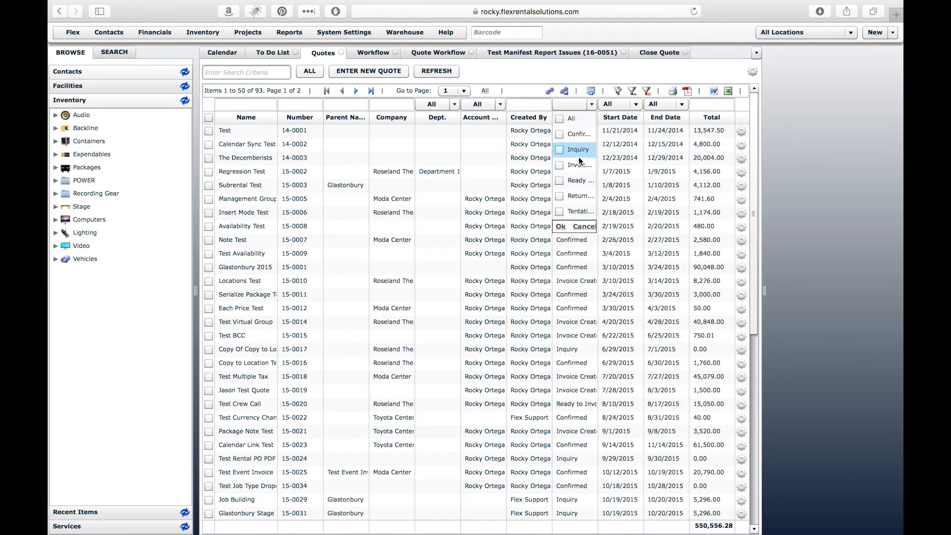
click(559, 165)
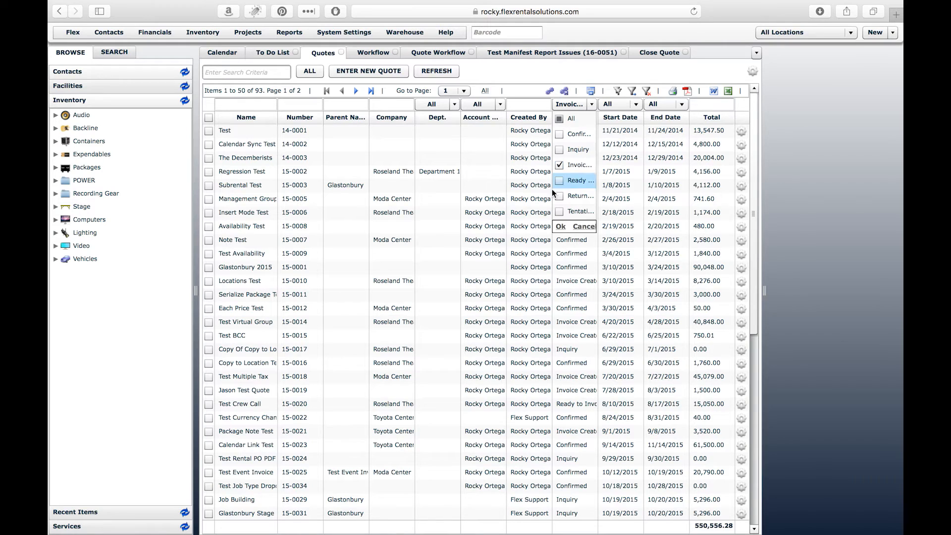
click(560, 226)
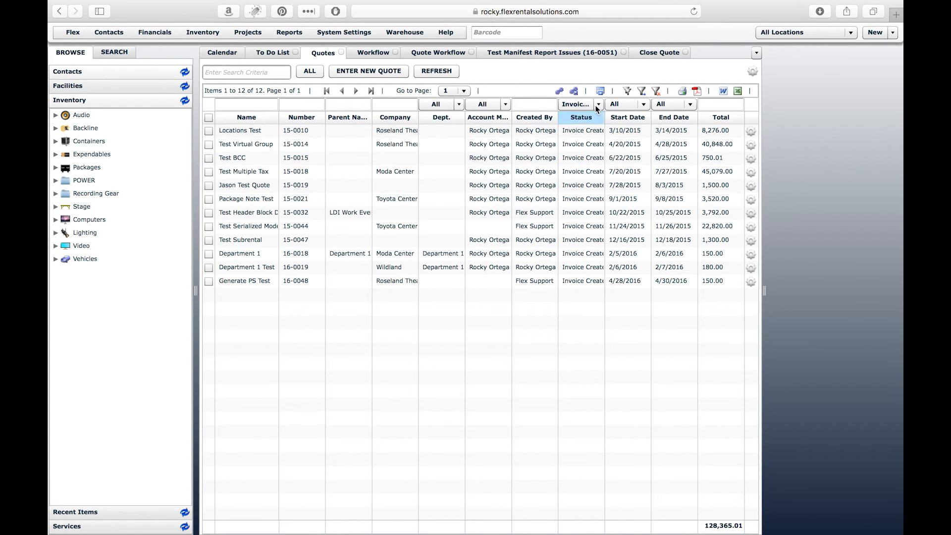
drag(605, 113, 626, 113)
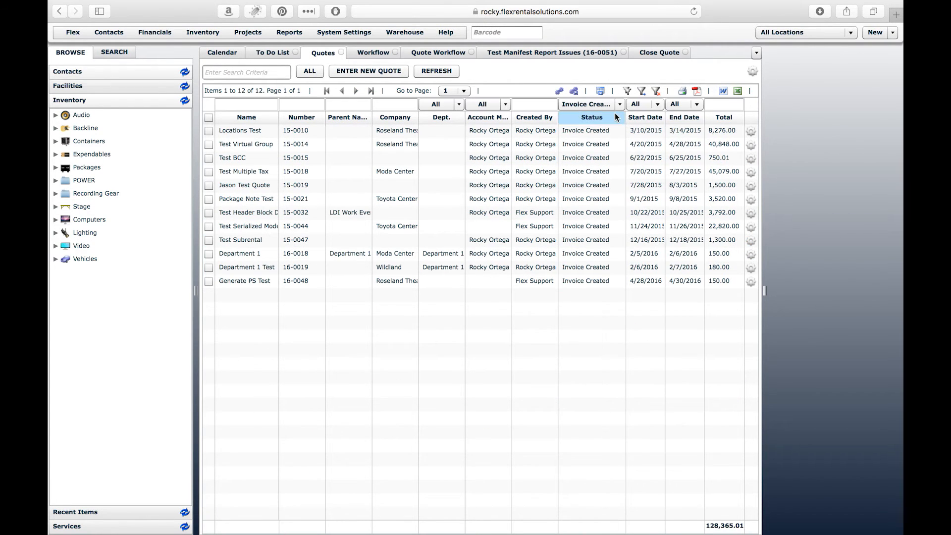
Step: Check the workflow actions offered for the Locations Test quote in the filtered list, including Close Quote
click(751, 131)
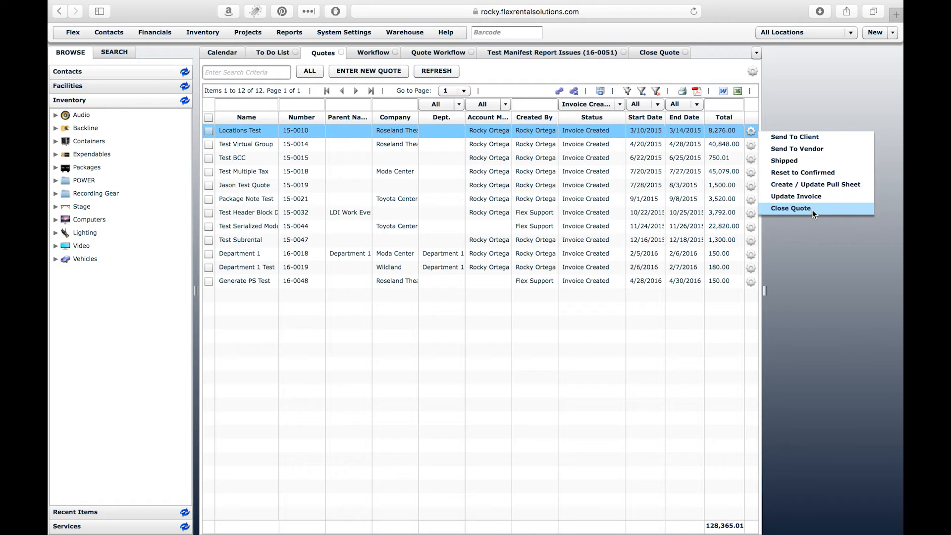
click(799, 210)
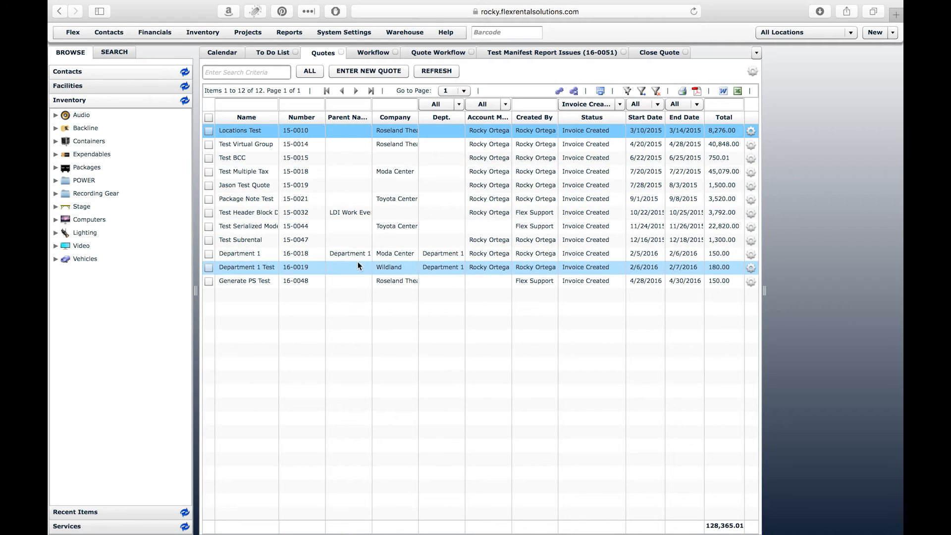
click(751, 132)
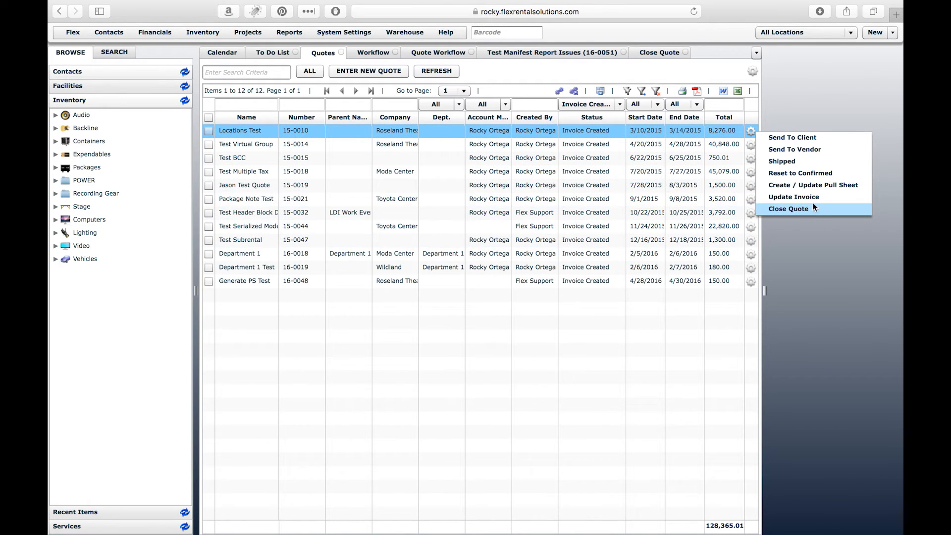
click(350, 307)
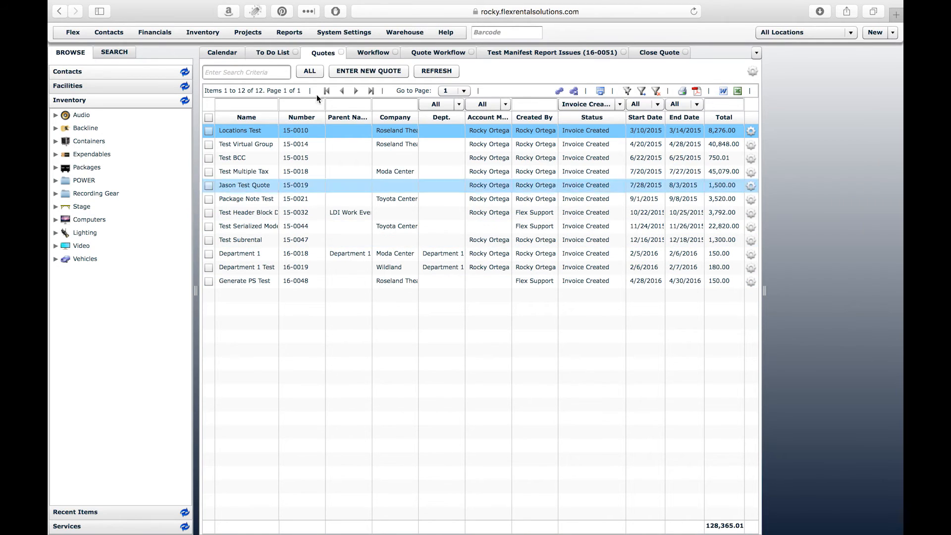
Step: Reopen the Quotes list and bring up the quote search to look over the quotes it offers
click(246, 32)
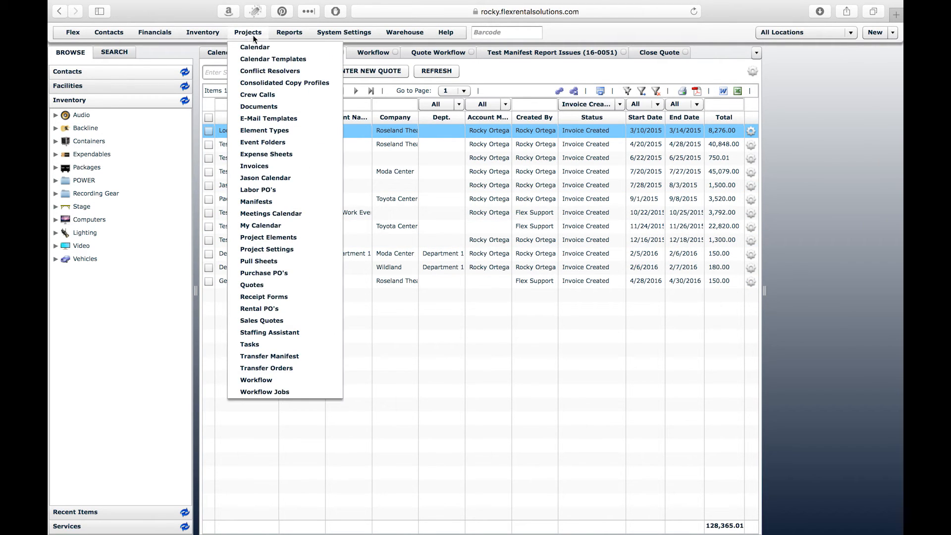
click(272, 285)
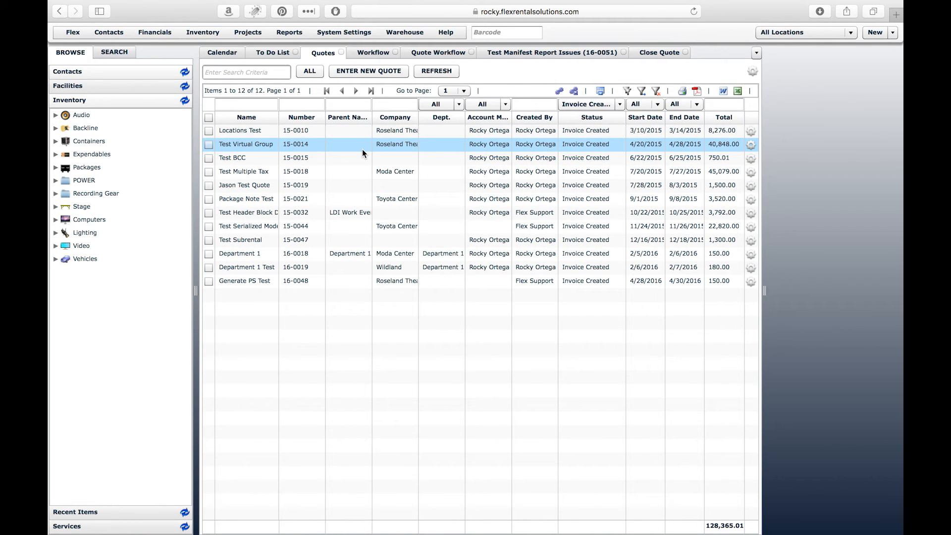
click(112, 57)
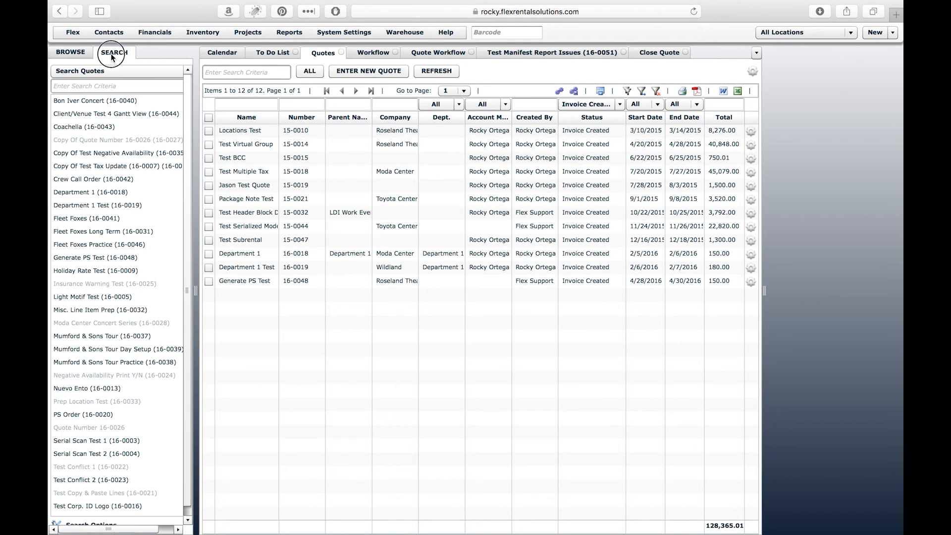
click(98, 87)
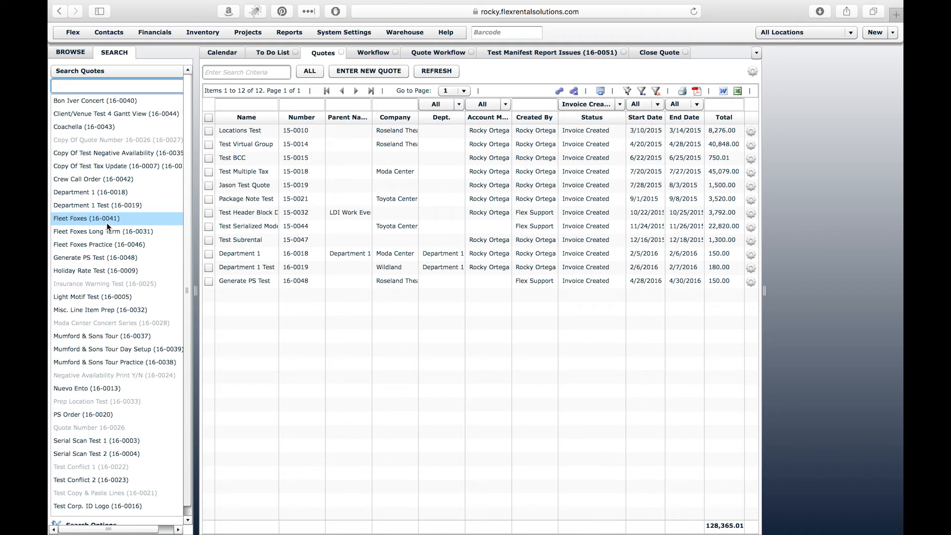
click(296, 310)
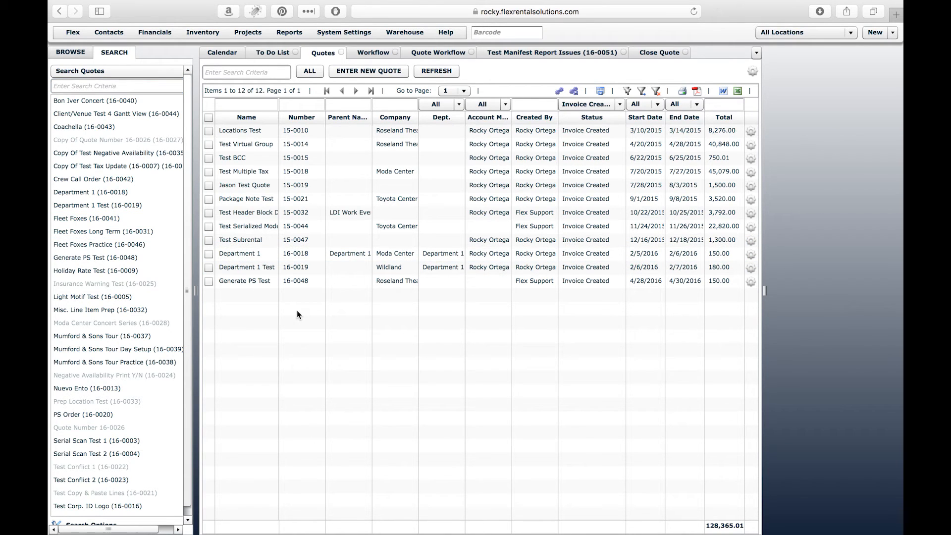
Step: Change the Quotes list's status filter from Invoice Created to Confirmed only
click(607, 103)
click(566, 165)
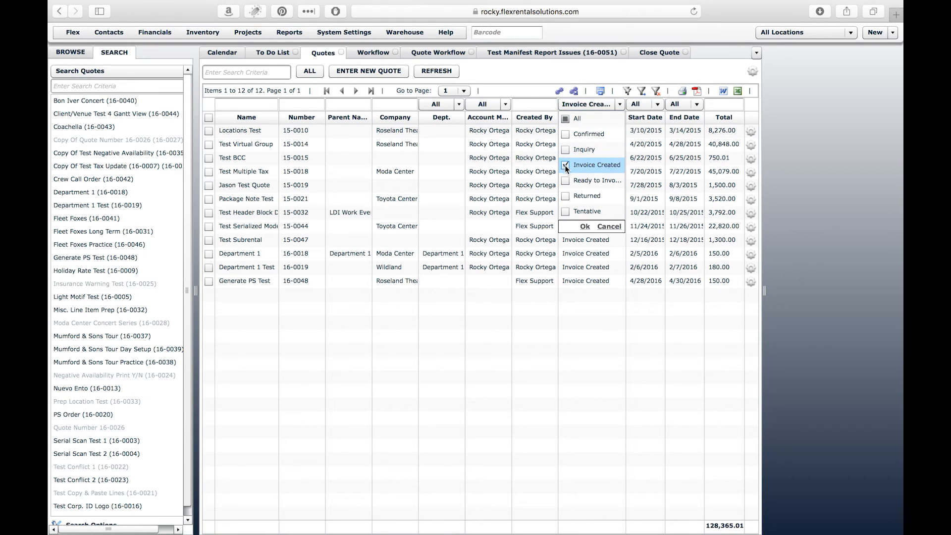
click(566, 134)
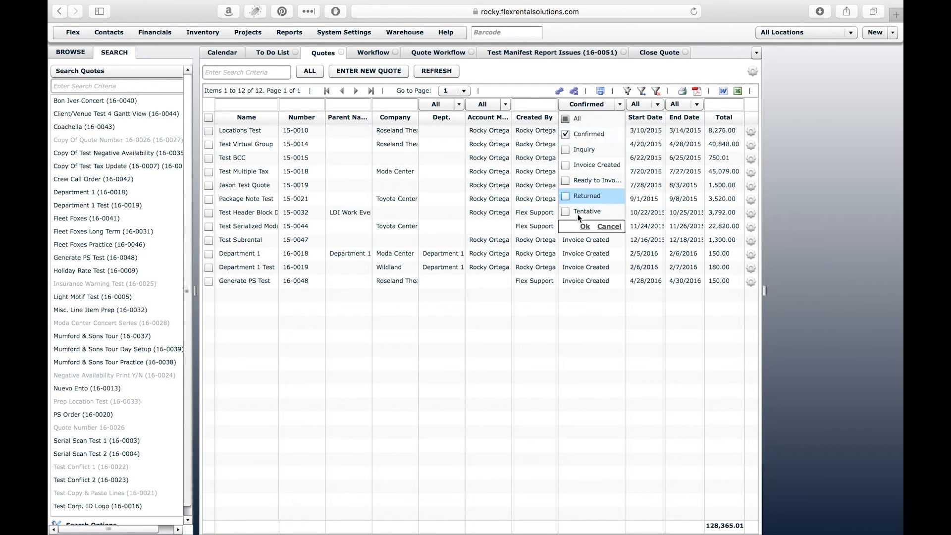
click(585, 227)
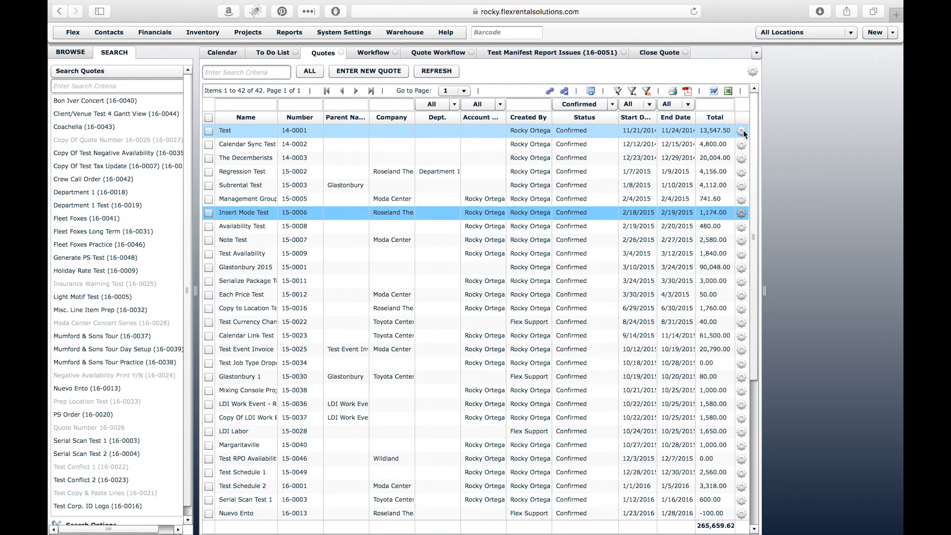
Step: Check the first Confirmed quote's workflow actions, review the Confirmed state in the Quote Workflow, and return to the Quotes list
click(742, 131)
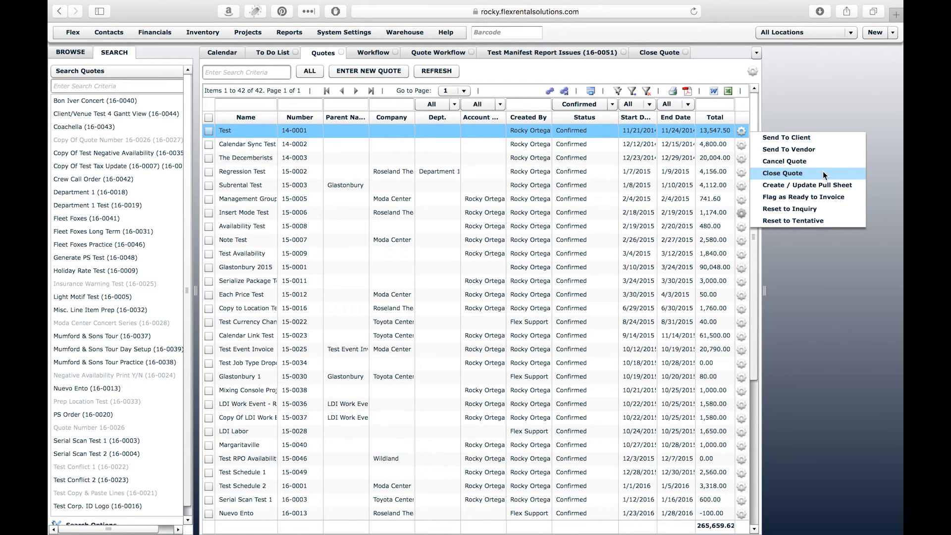
click(804, 261)
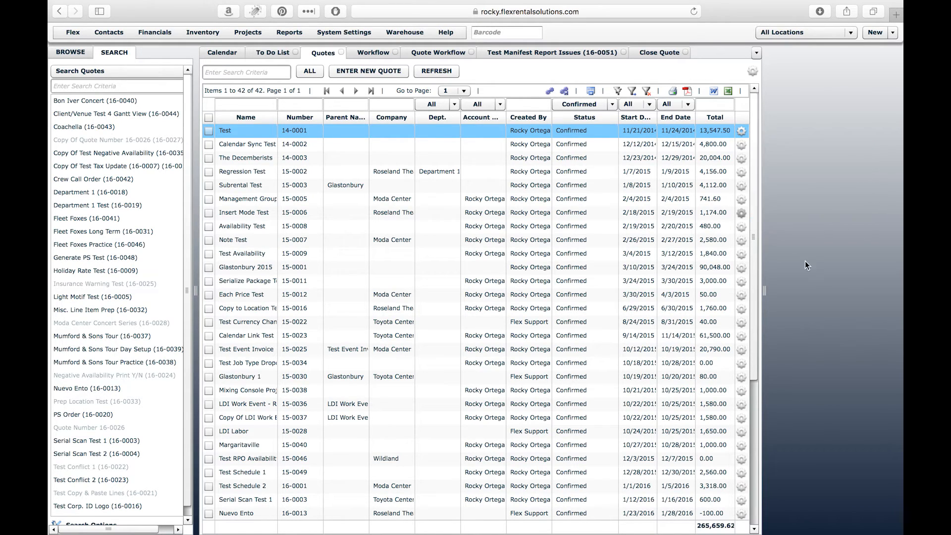
click(439, 55)
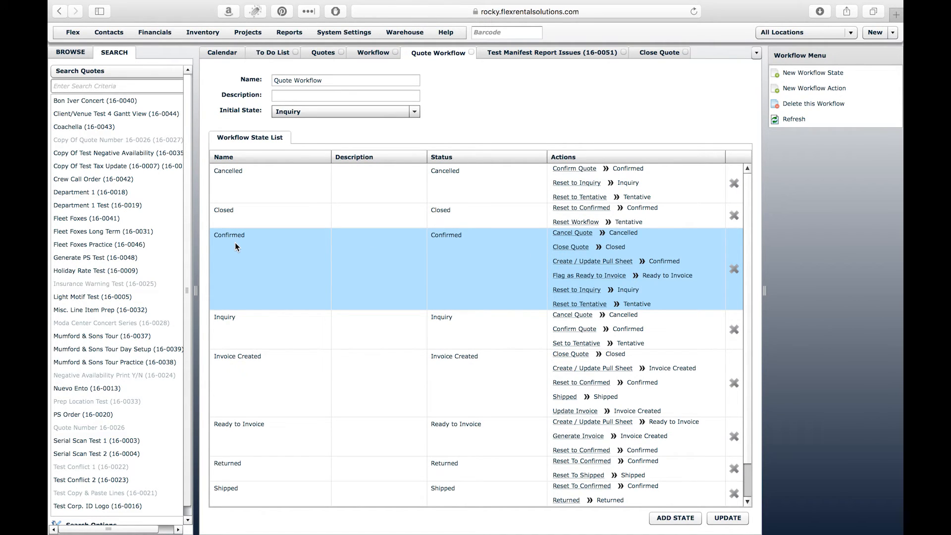
click(249, 31)
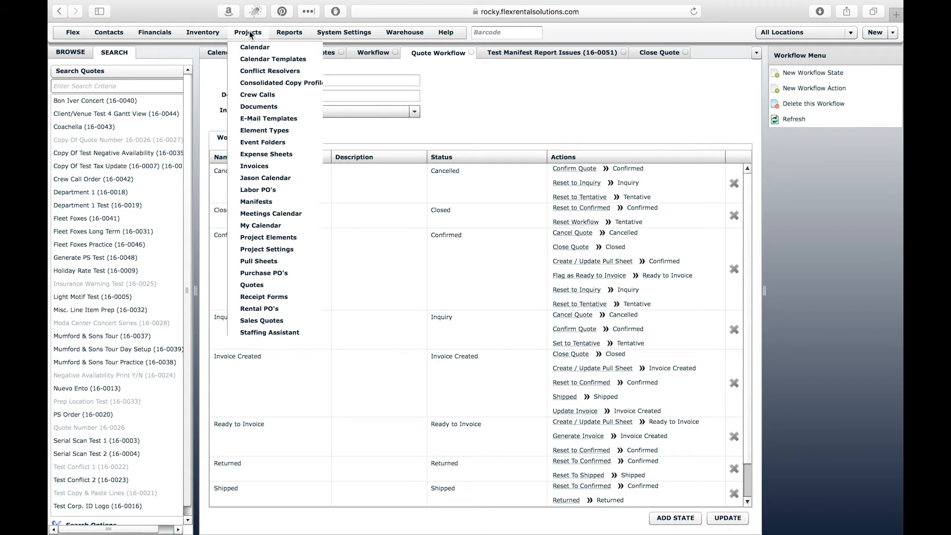
click(285, 289)
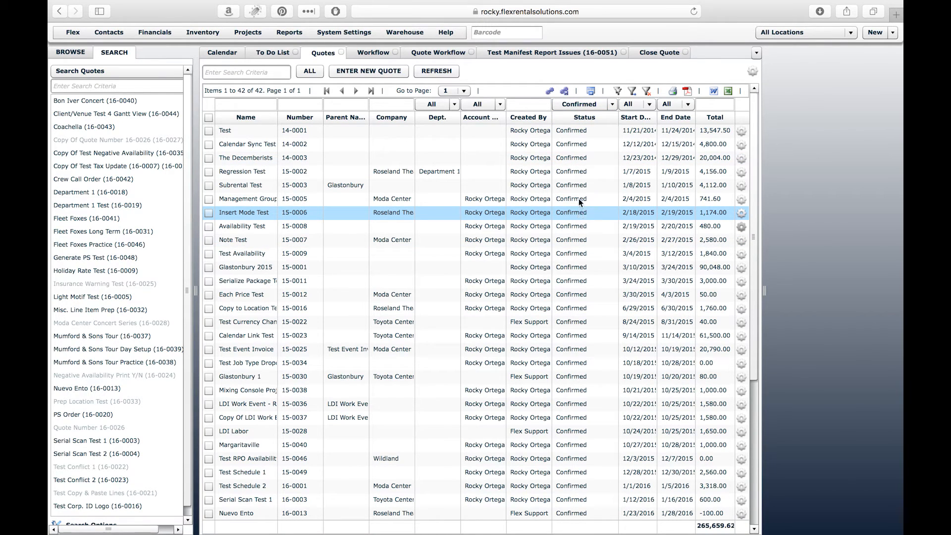
Step: Examine the workflow actions available for the Test and Calendar Sync Test quotes
click(742, 131)
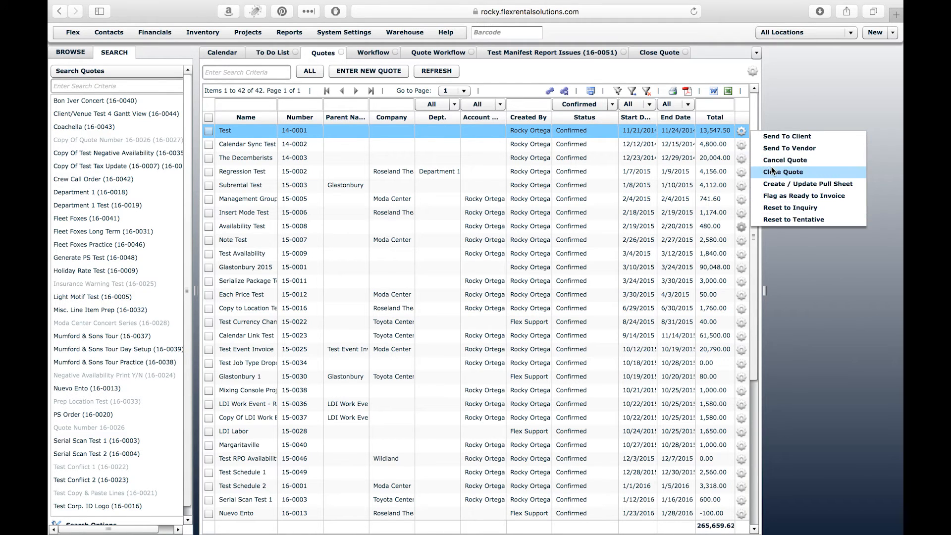
click(775, 92)
click(743, 145)
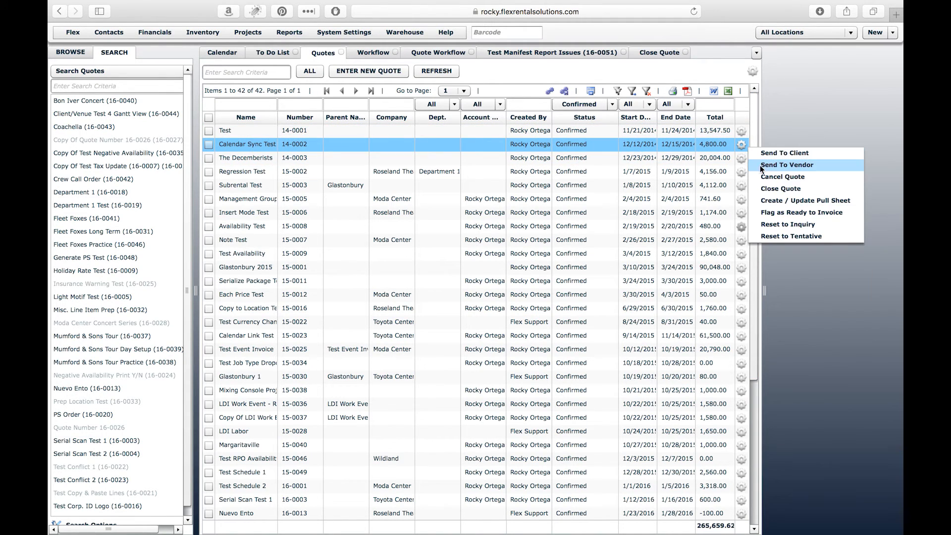
click(799, 102)
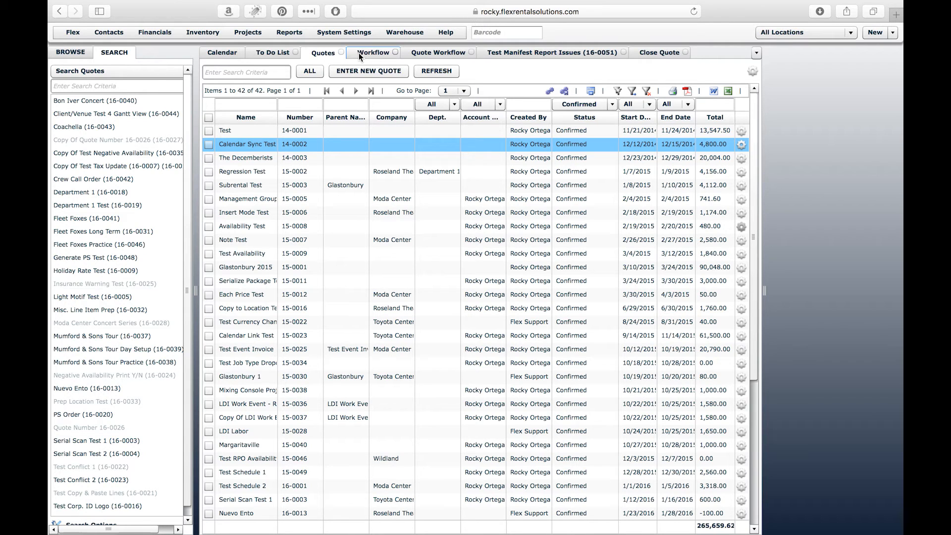
Step: Close the open Quotes, Workflow, Quote Workflow and Test Manifest Report Issues pages
click(341, 53)
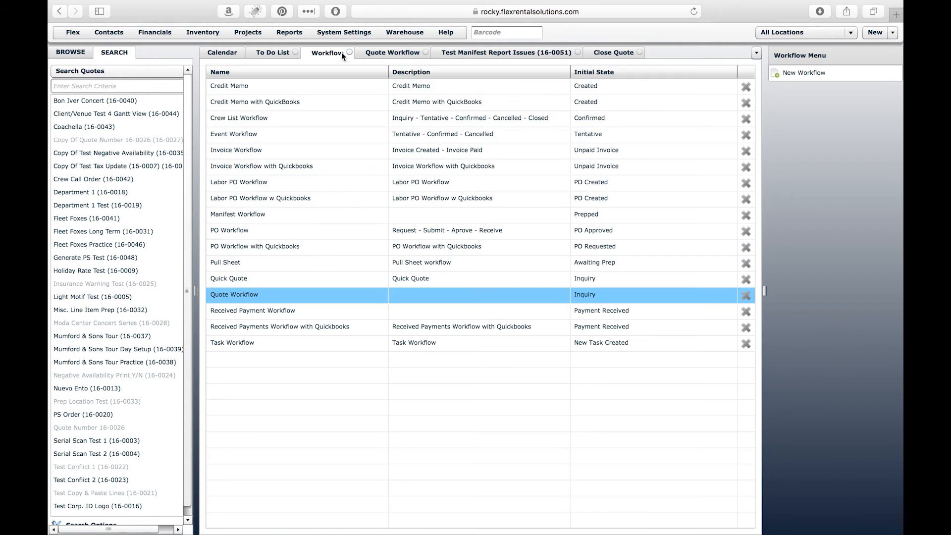
click(349, 53)
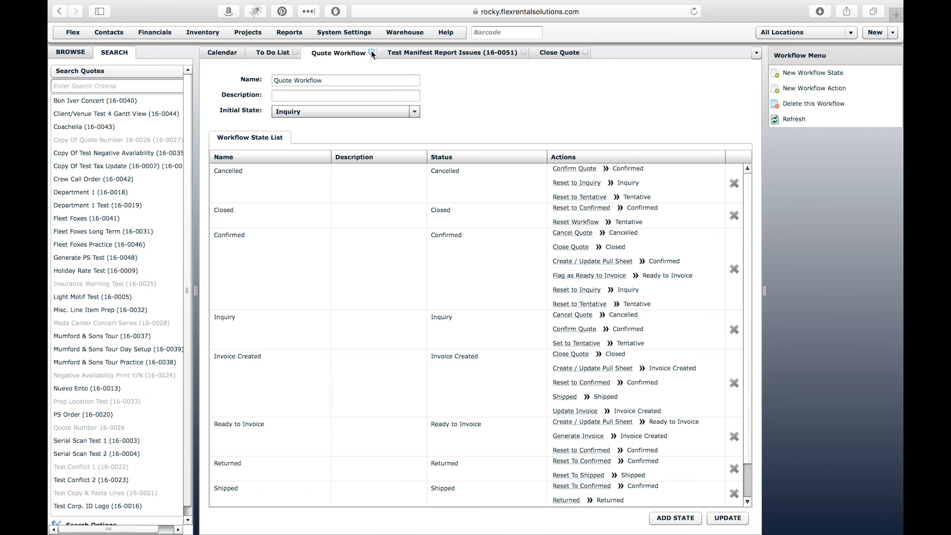
click(372, 52)
click(448, 52)
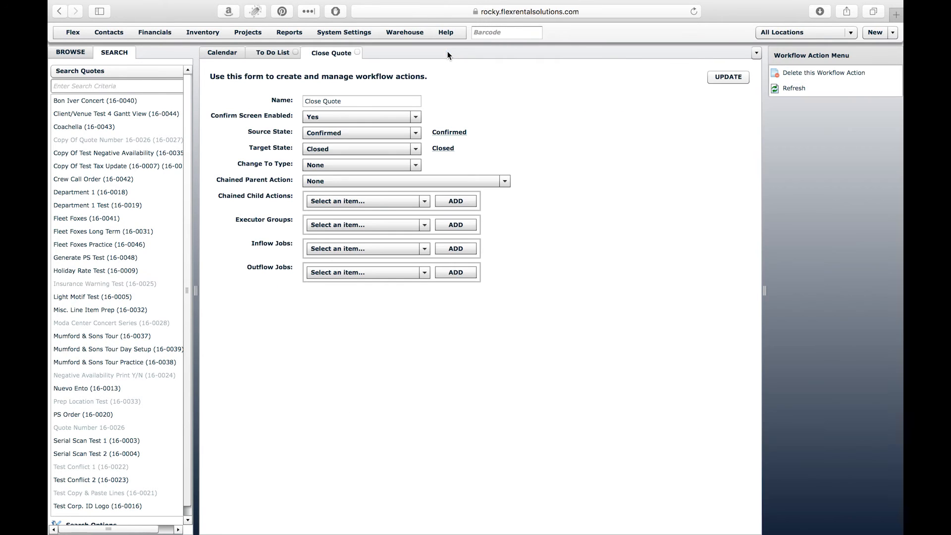
Step: Close the Close Quote page and open the Invoice Workflow from the workflow list
click(357, 52)
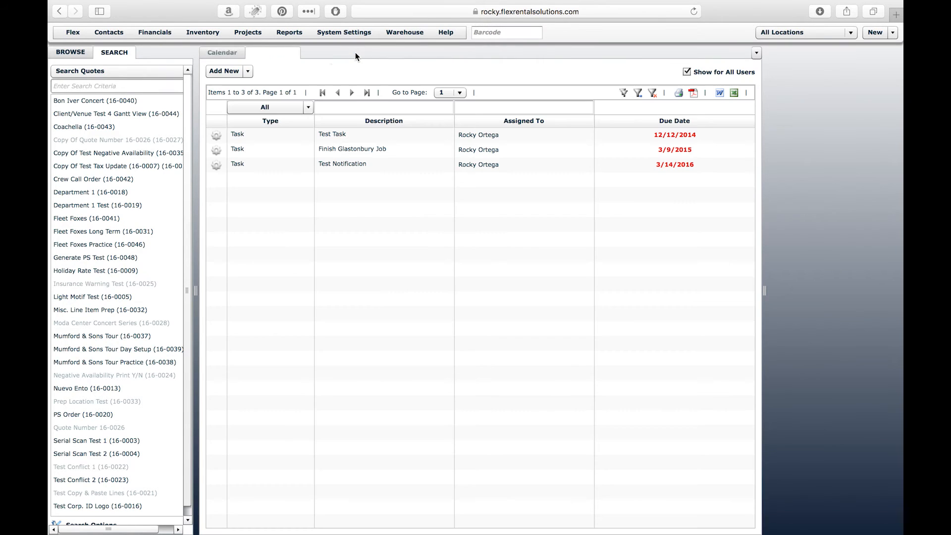
click(240, 30)
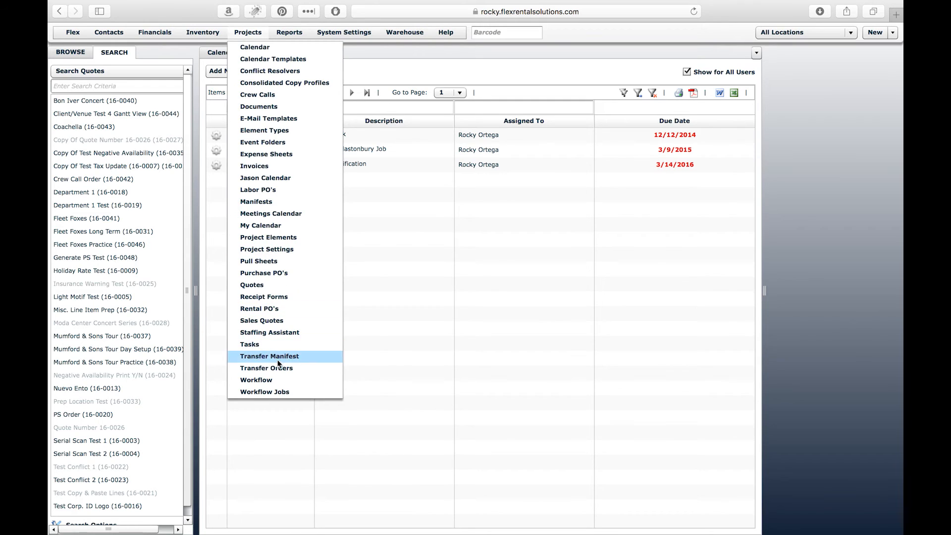
click(283, 380)
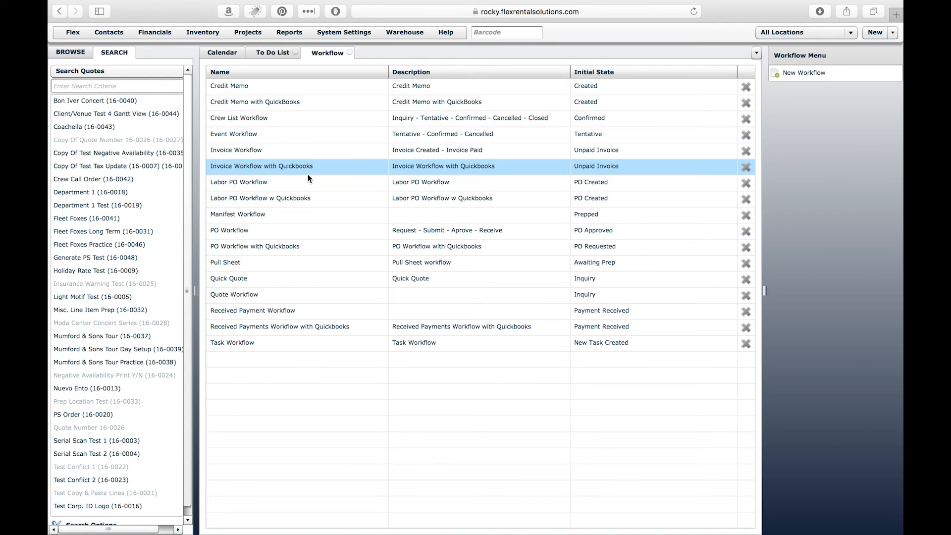
double_click(268, 150)
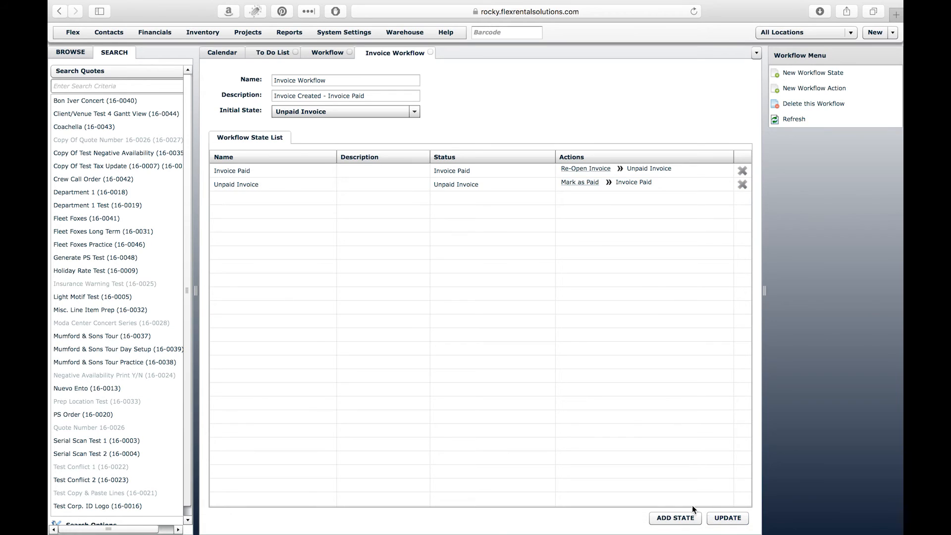
Step: Create a new Invoice Workflow state named Closed Invoice with the status Closed
click(674, 517)
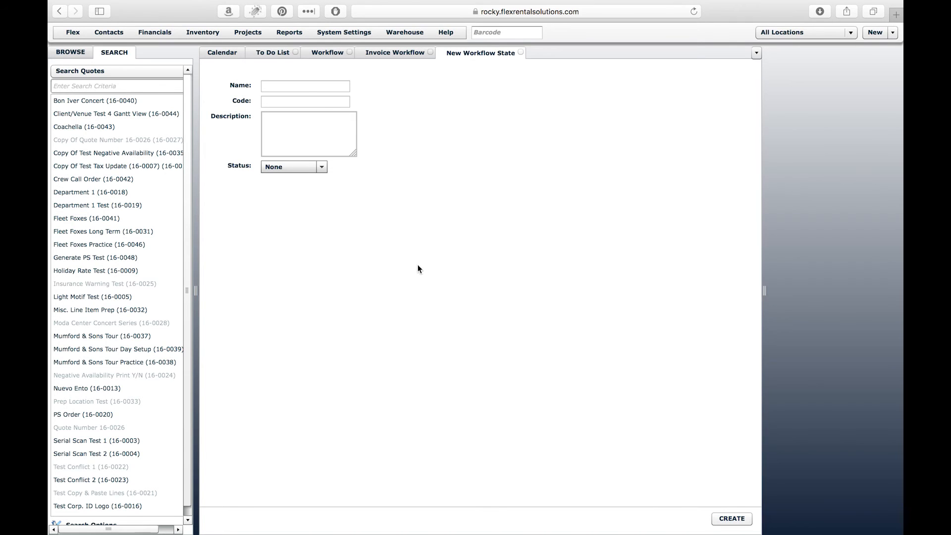
click(305, 88)
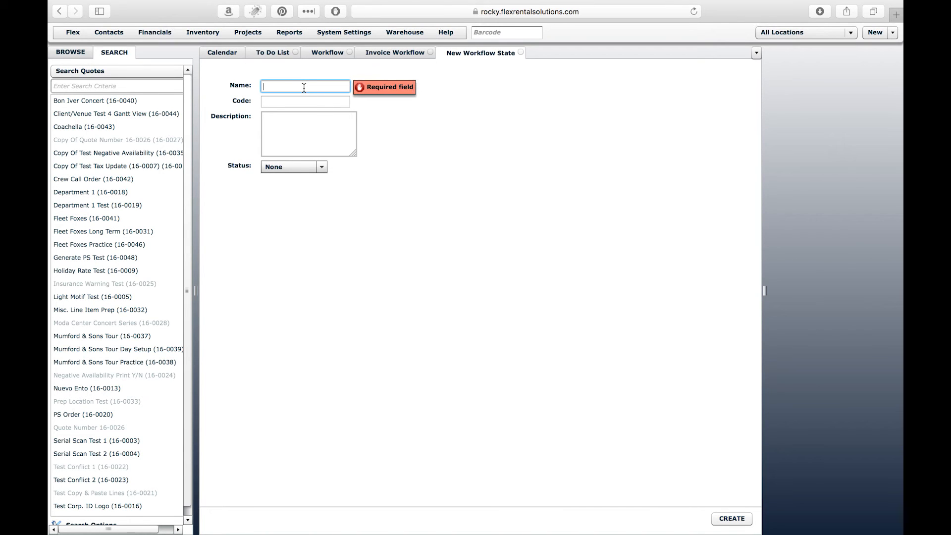
text(Closed)
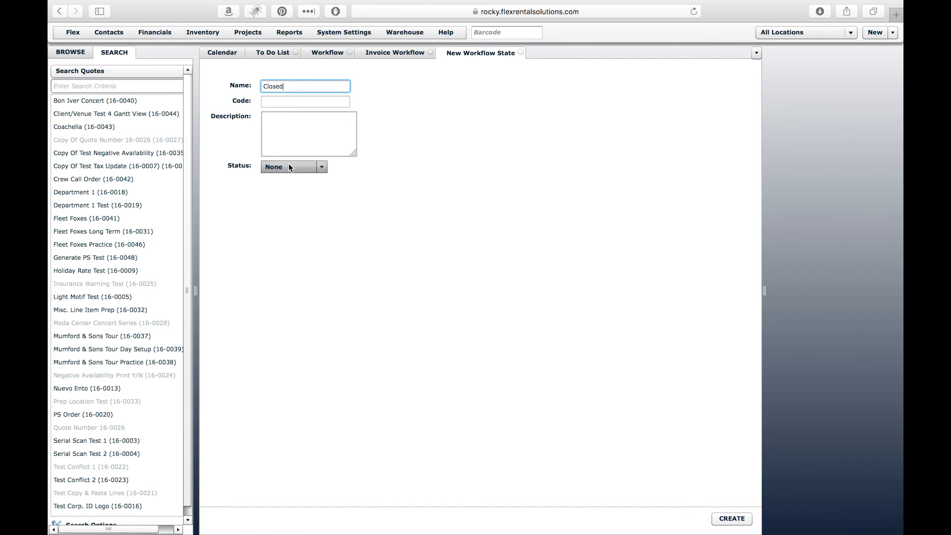
text( Invoie)
key(BackSpace)
text(ce)
click(294, 166)
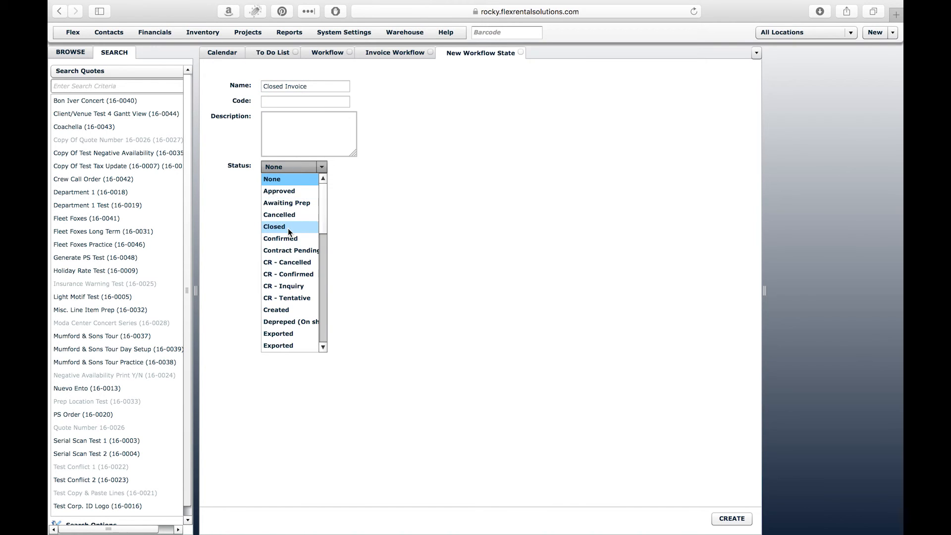
click(285, 228)
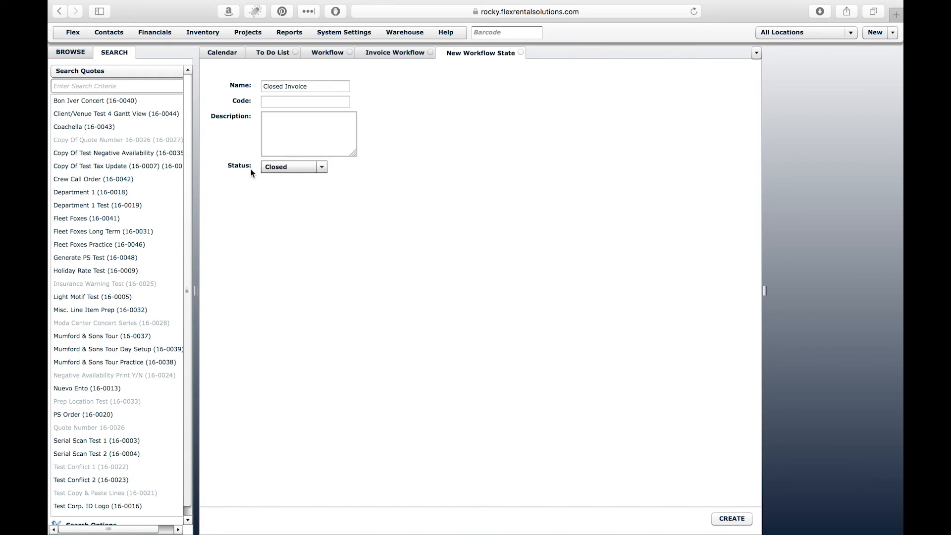
click(732, 519)
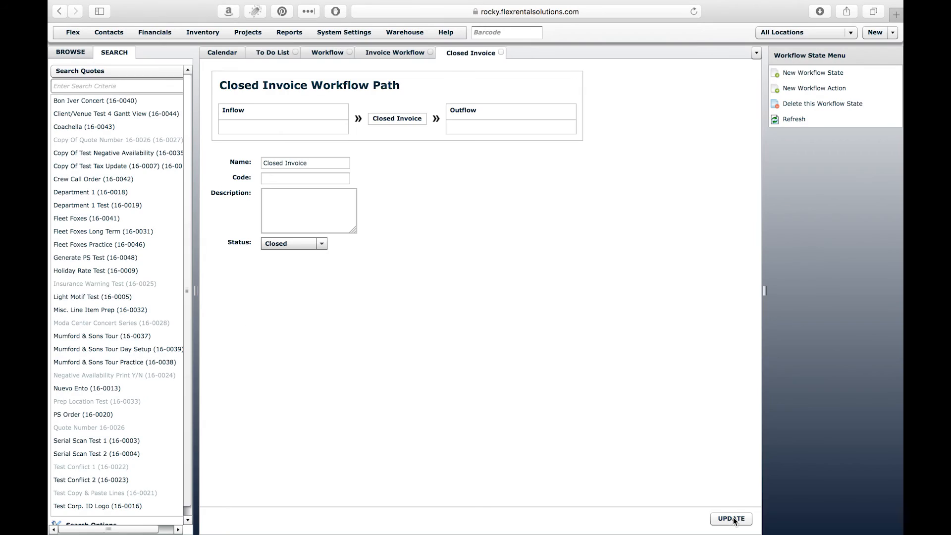
Step: Return to the Invoice Workflow and reload it to check for the Closed Invoice state
click(395, 52)
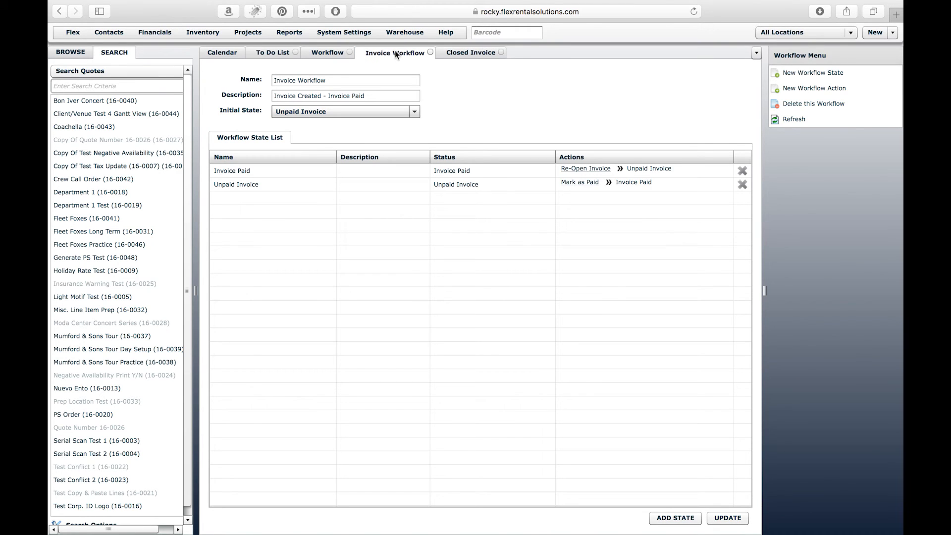
right_click(394, 51)
click(422, 80)
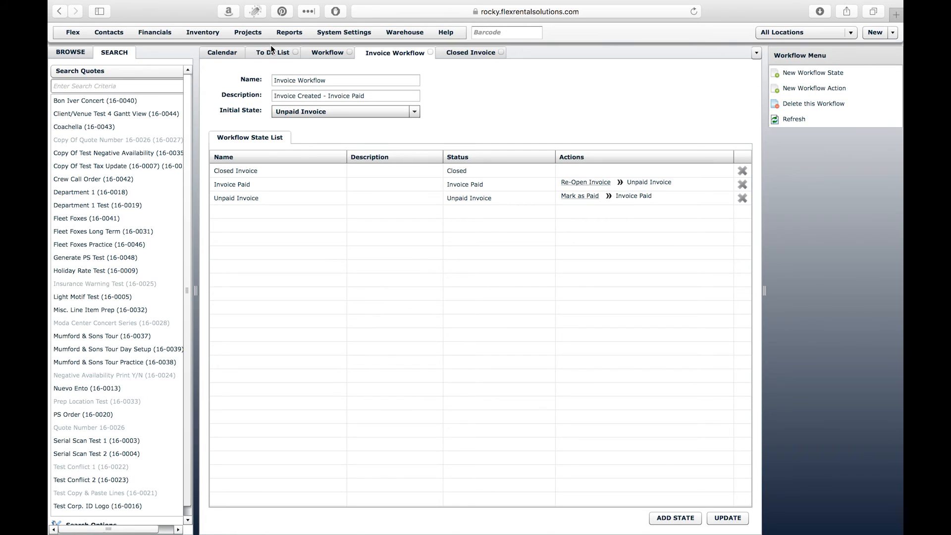
Step: Create an Invoice Workflow action named Close Invoice with source state Invoice Paid and target state Closed Invoice
click(802, 89)
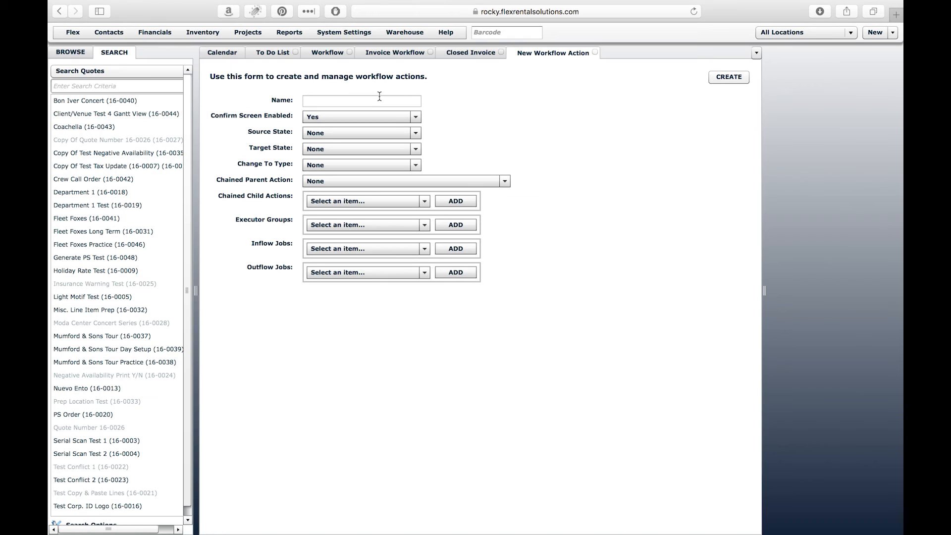
click(379, 96)
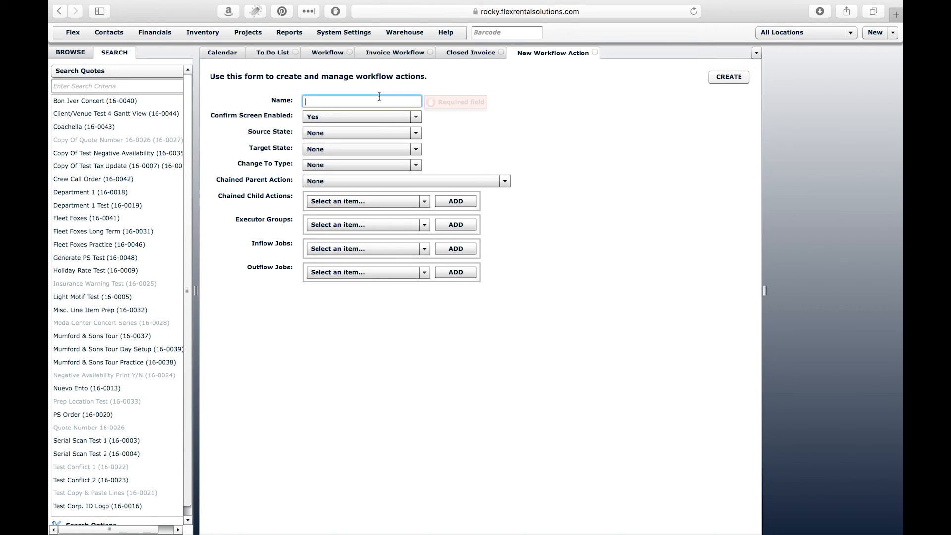
text(Closed )
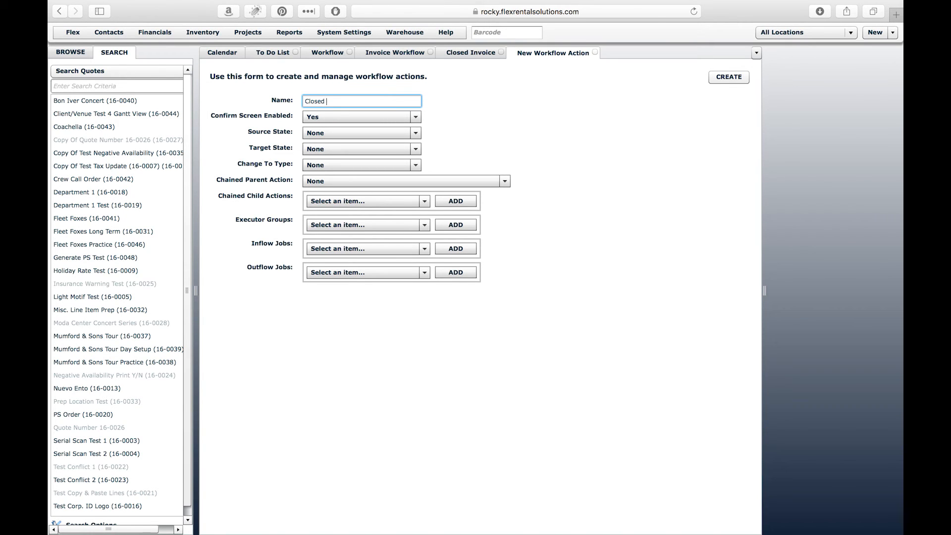
key(BackSpace)
key(BackSpace)
text( Invoice)
click(317, 133)
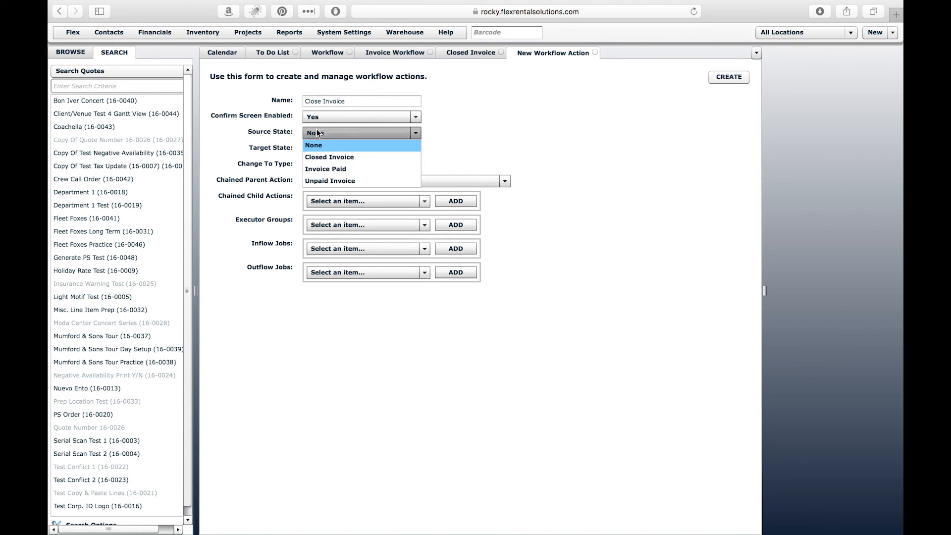
click(344, 169)
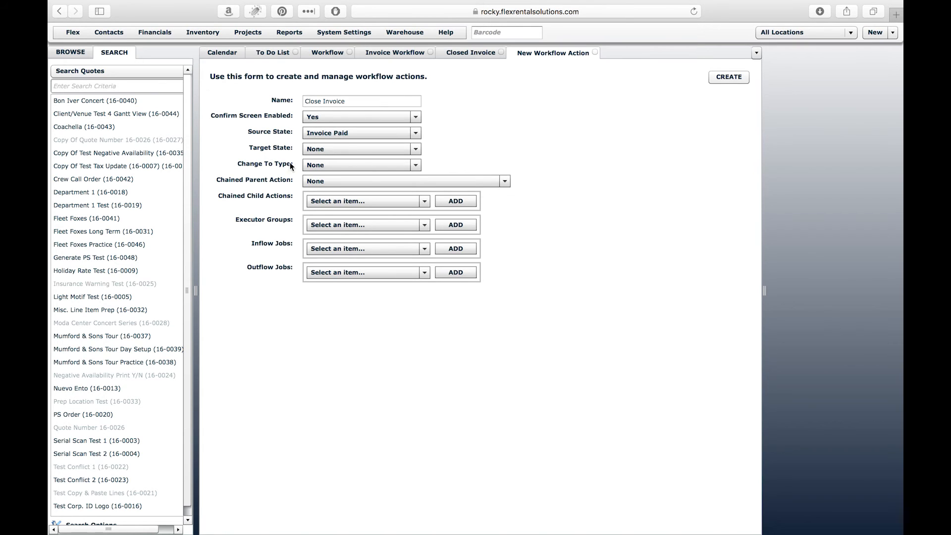
click(328, 150)
click(339, 172)
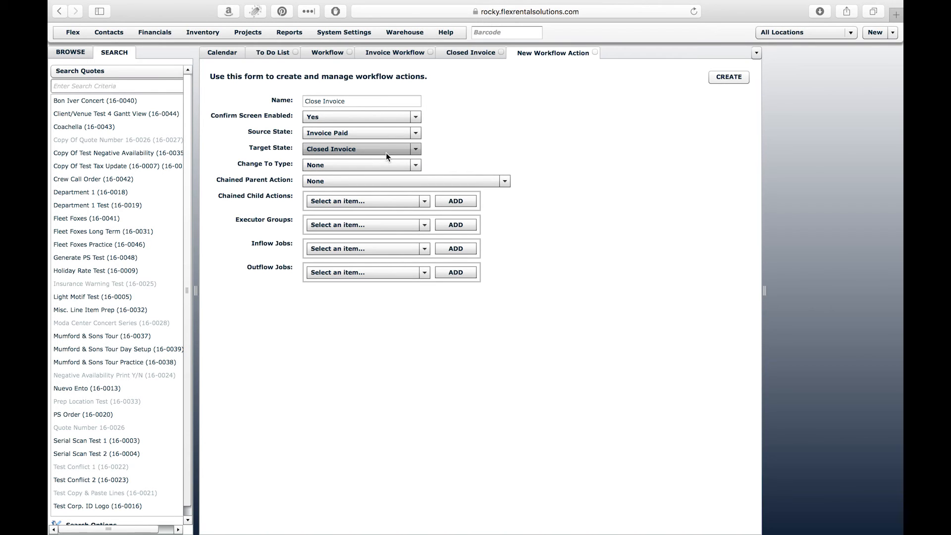
click(725, 74)
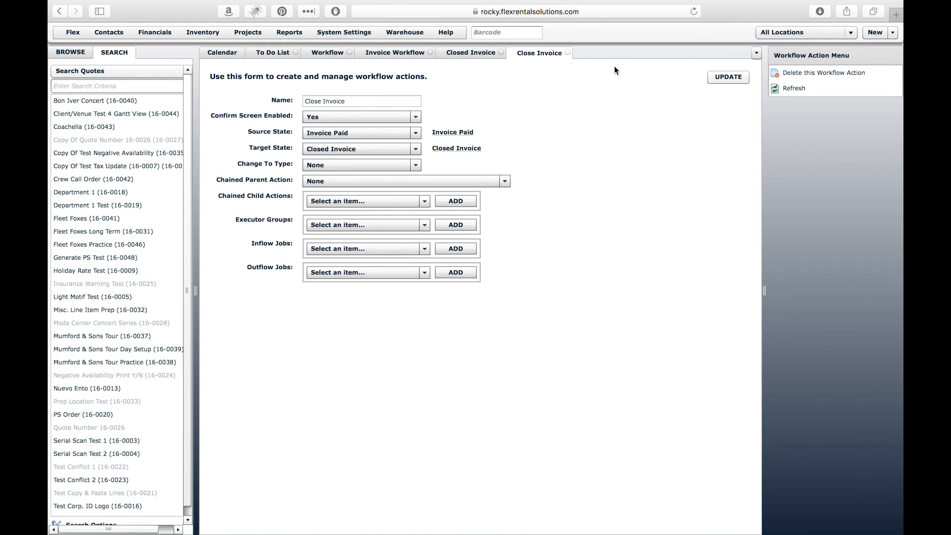
Step: Reload the Invoice Workflow to check the Close Invoice action on the Invoice Paid state
click(388, 52)
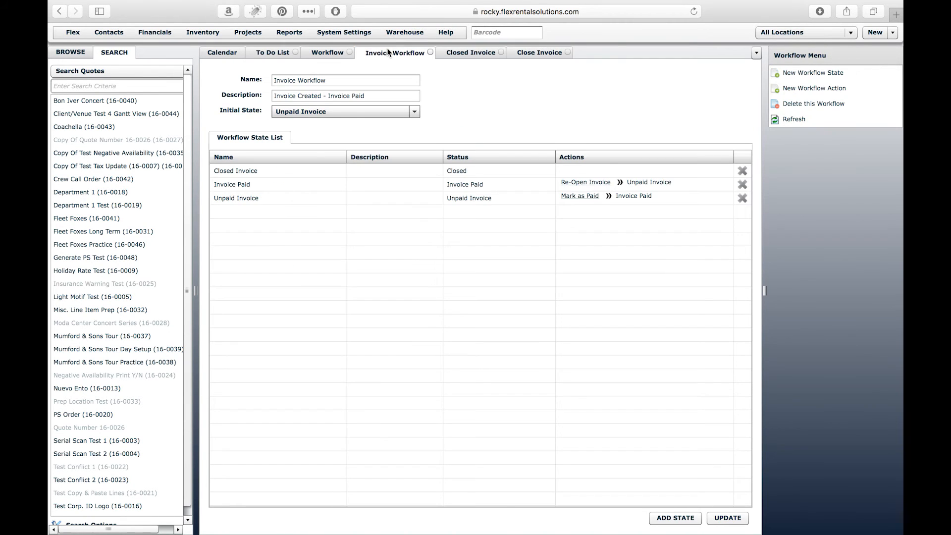
right_click(385, 48)
click(418, 74)
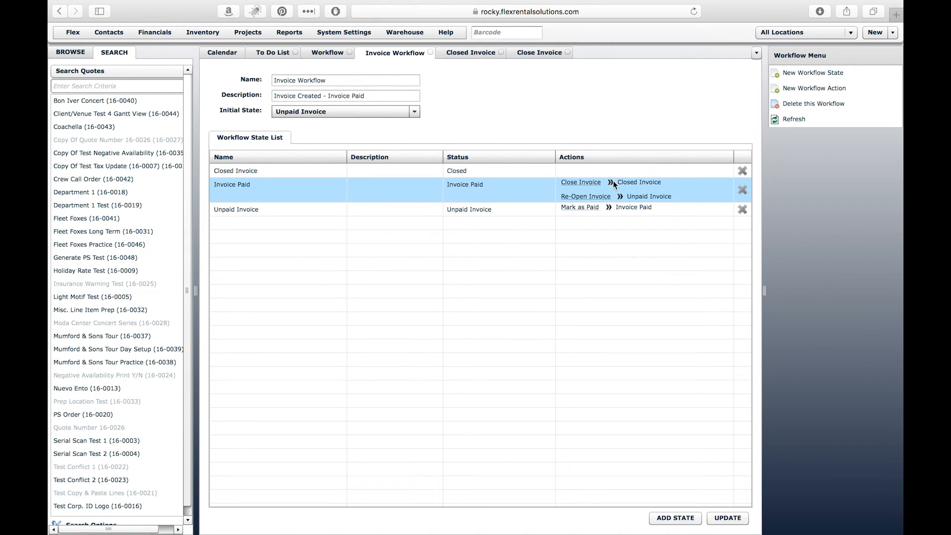
Step: Create an Invoice Workflow action named Reset To Paid with source state Closed Invoice and target state Invoice Paid
click(266, 174)
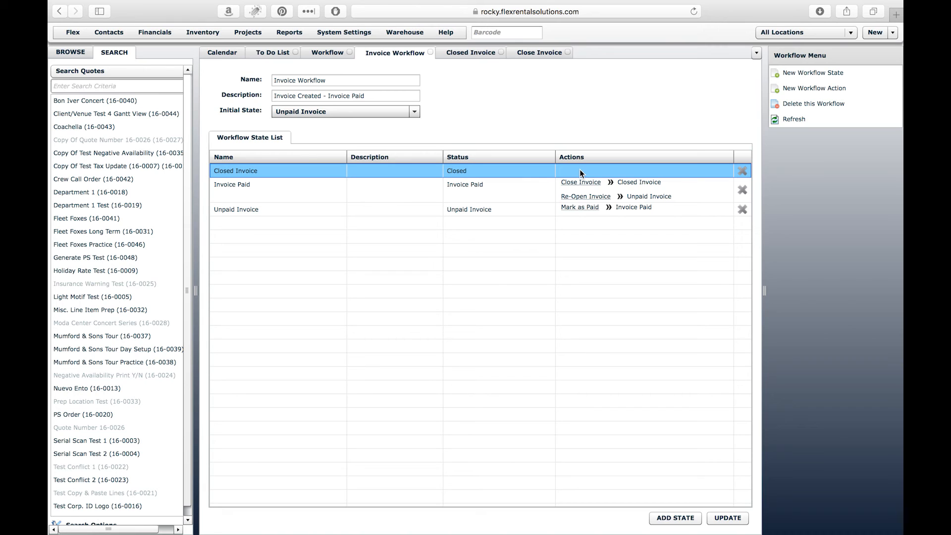
click(812, 90)
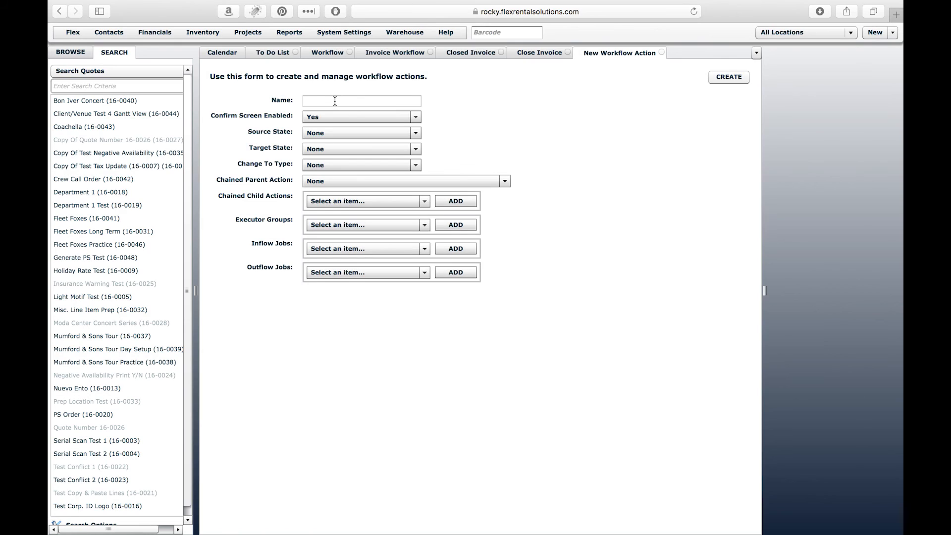
click(335, 101)
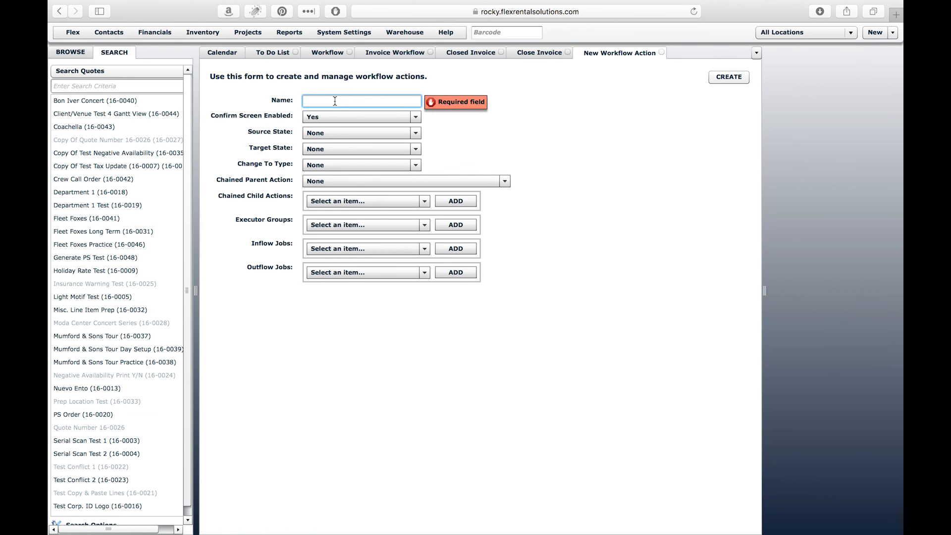
text(Reset To Paid)
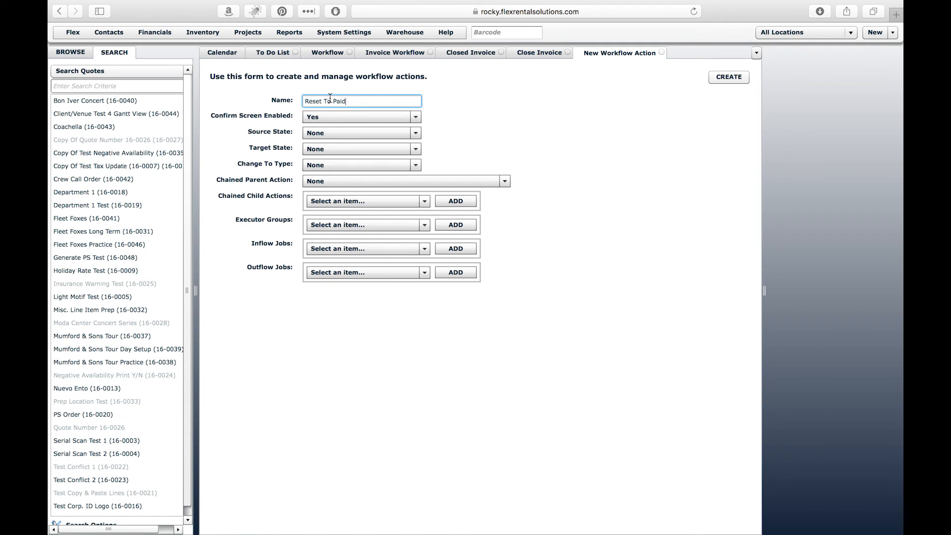
click(307, 134)
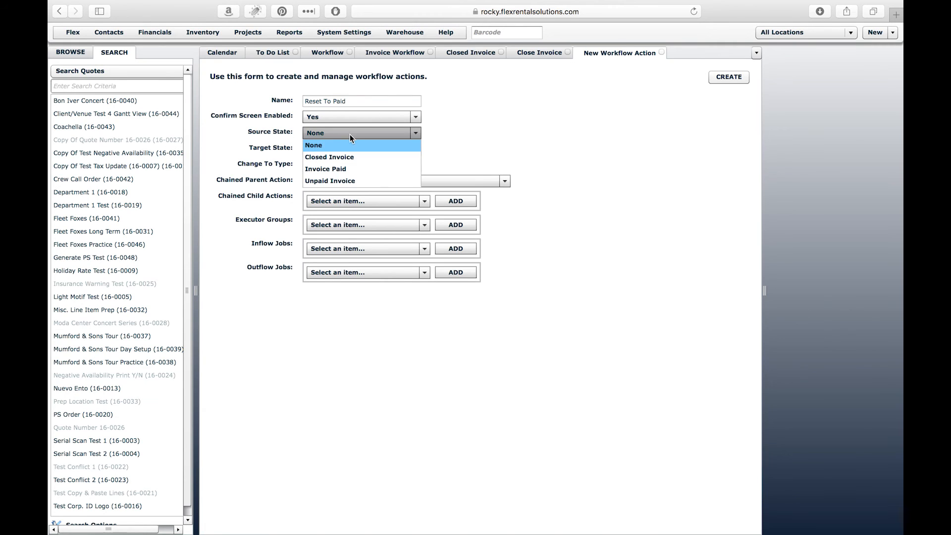
click(354, 156)
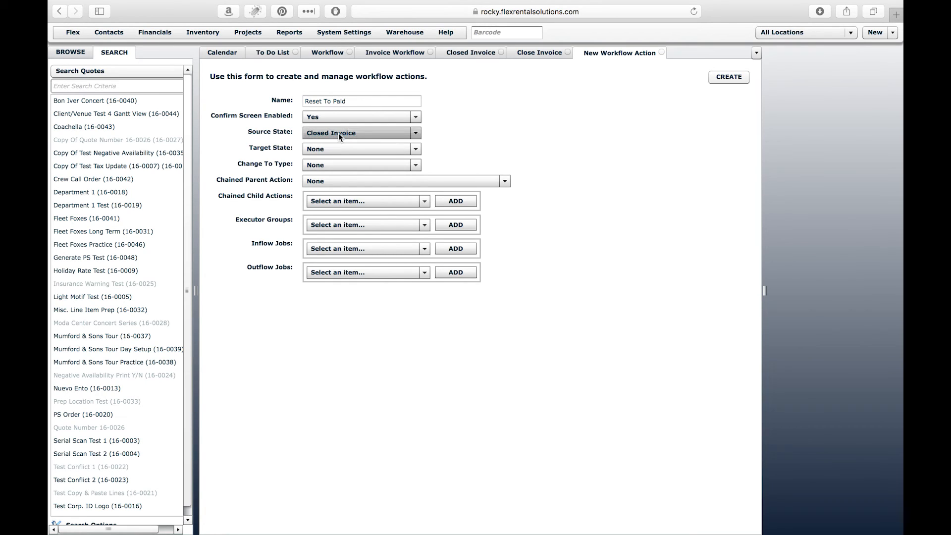
click(311, 148)
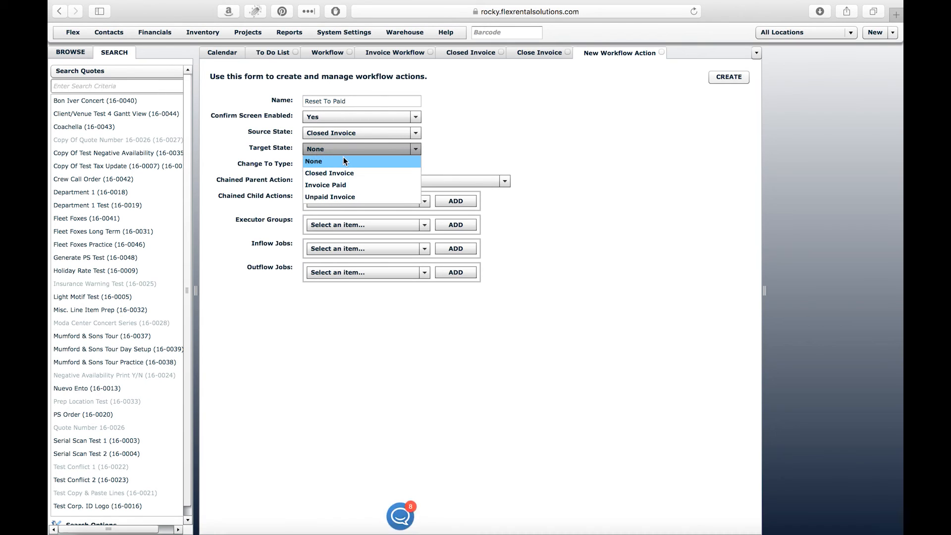
click(354, 187)
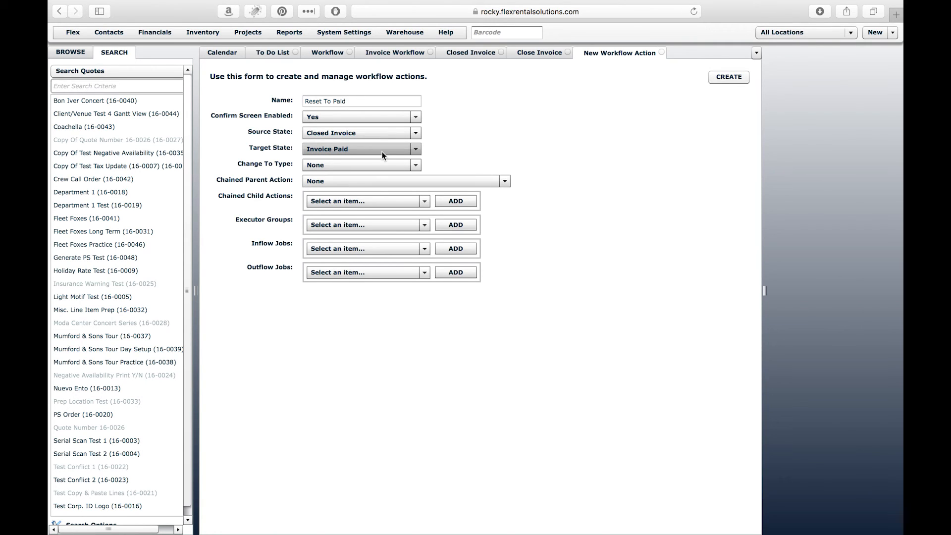
click(736, 77)
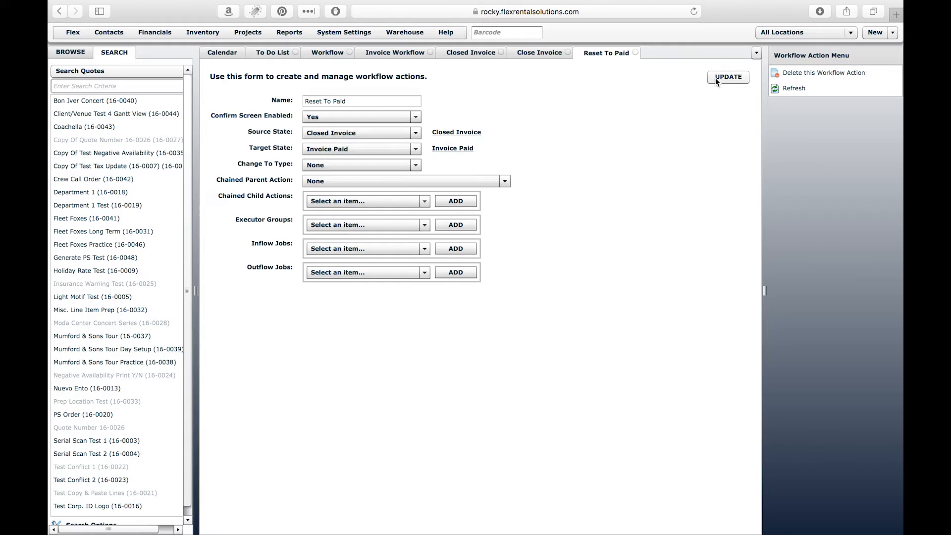
Step: Reload the Invoice Workflow to check the Reset To Paid action on the Closed Invoice state
click(388, 51)
right_click(383, 51)
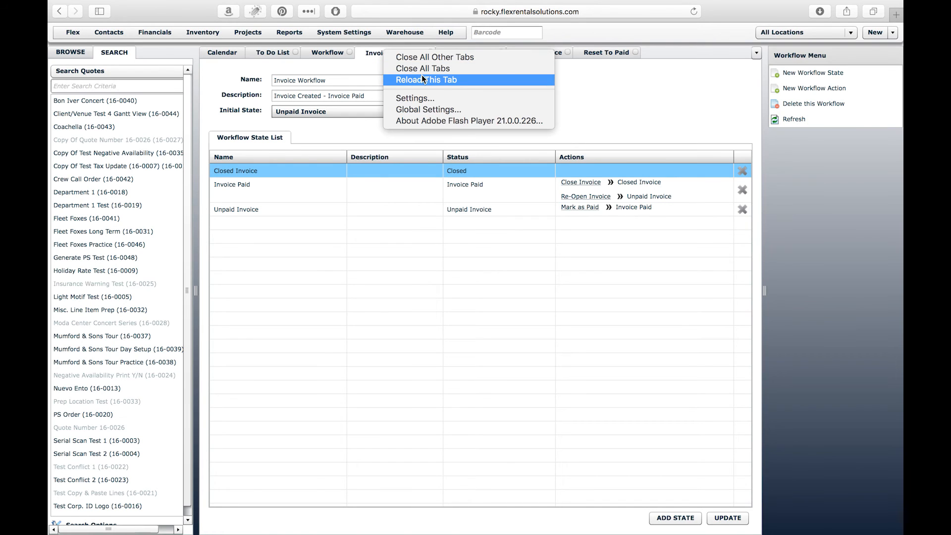
click(422, 78)
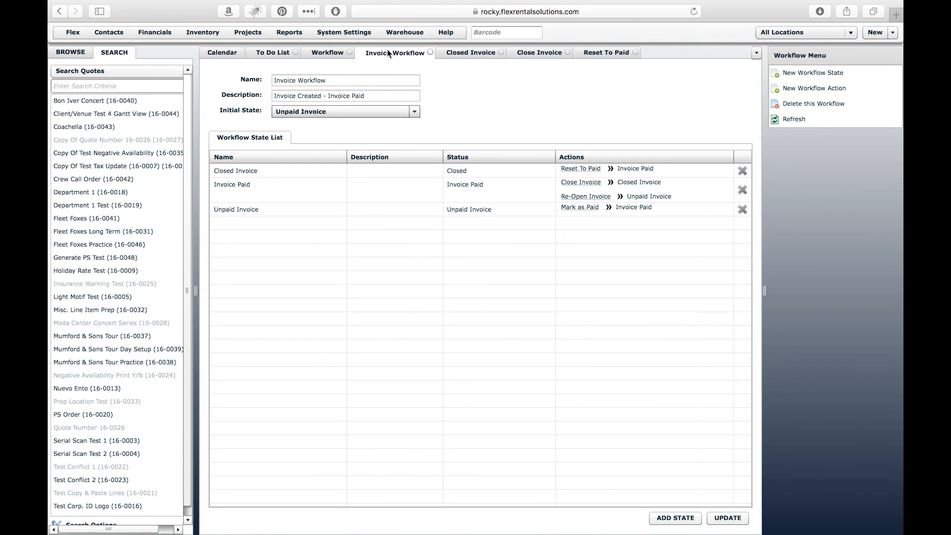
Step: Open the Invoices list and show all invoices regardless of status
click(247, 32)
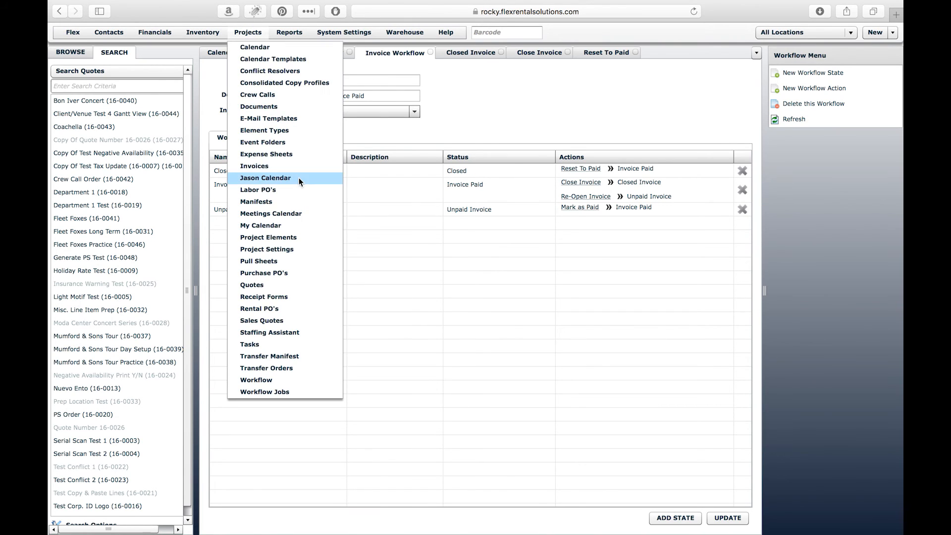
click(275, 167)
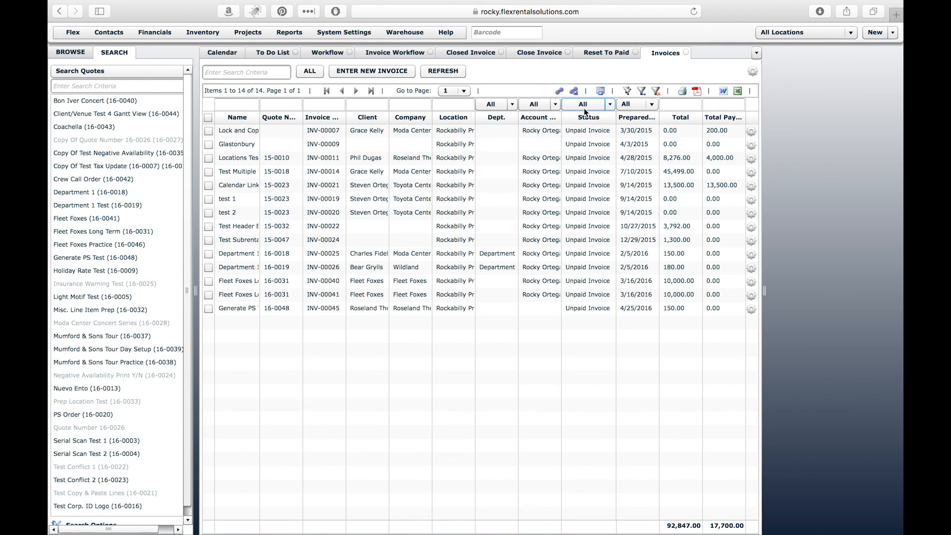
click(313, 72)
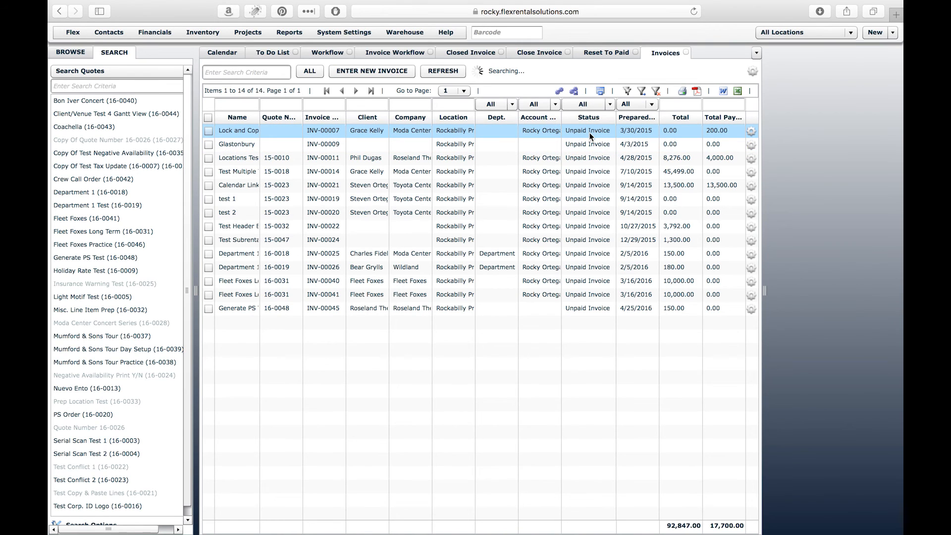
Step: Compare the Invoice Workflow actions with the status filter choices and the actions offered for the first invoice in the Invoices list
click(418, 53)
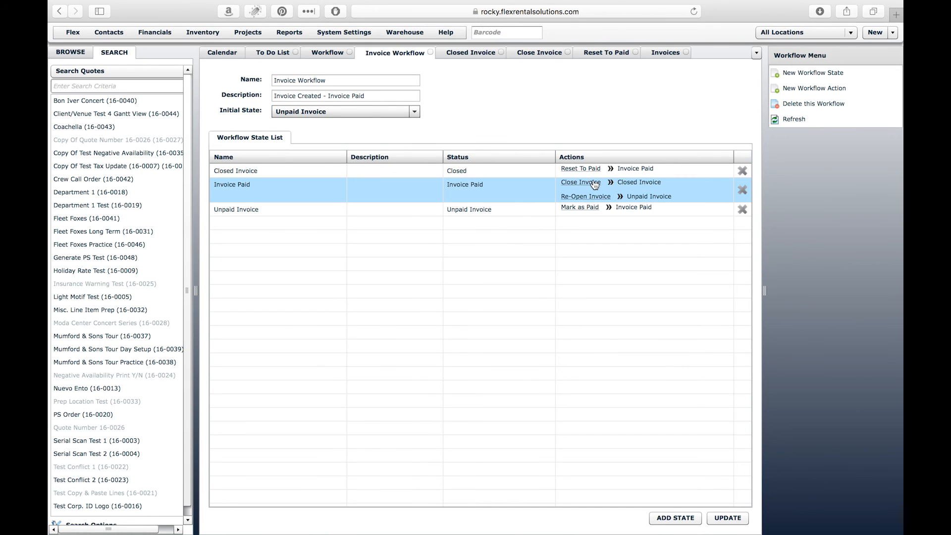
click(664, 52)
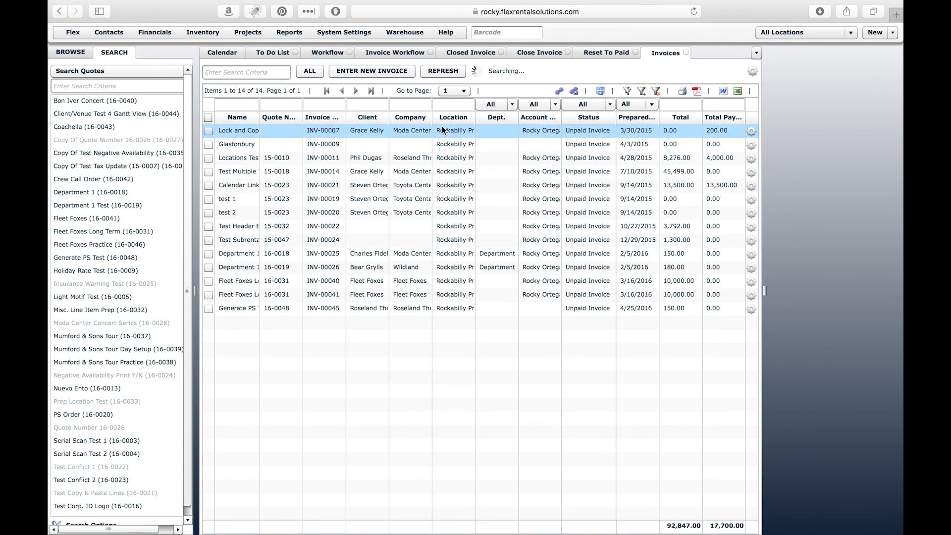
click(572, 105)
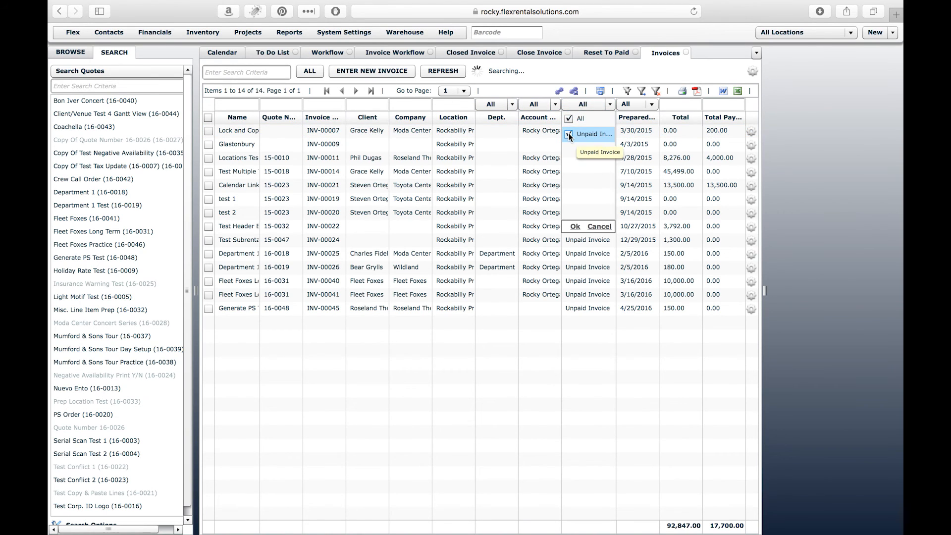
click(754, 133)
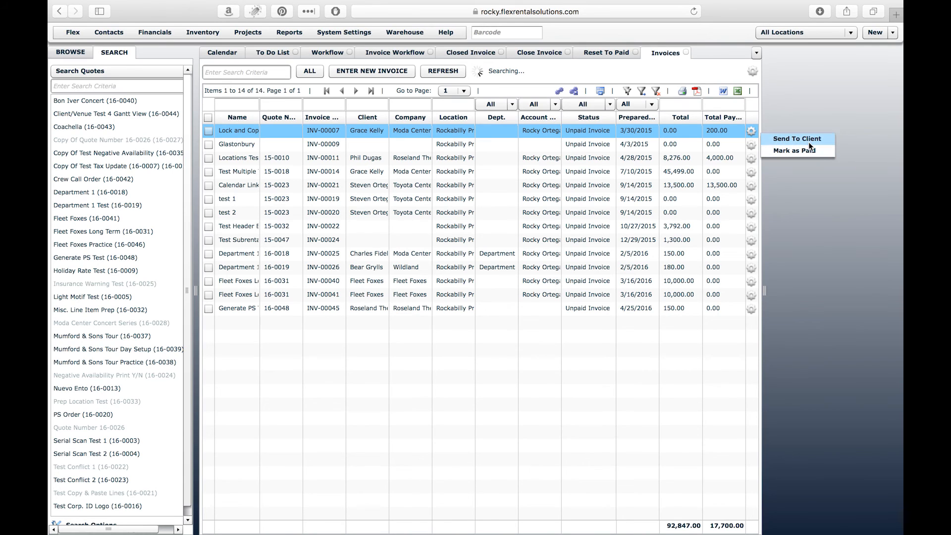
click(752, 132)
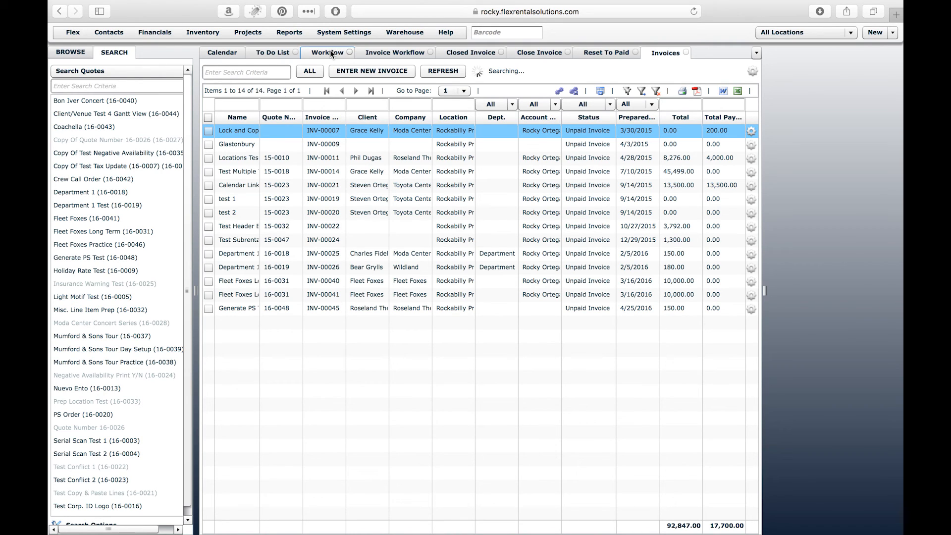
Step: Open the Close Quote action of the Invoice Created state in the Quote Workflow
click(248, 33)
click(279, 380)
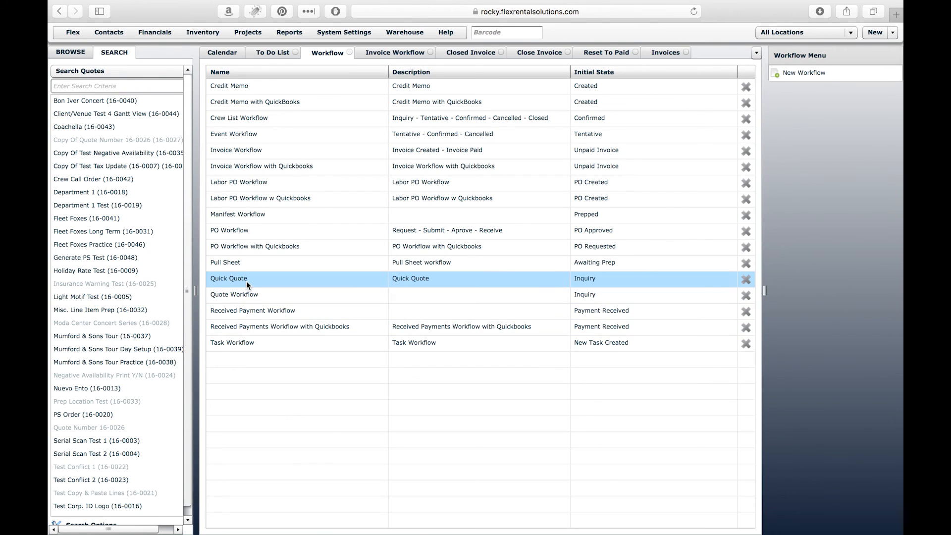
double_click(245, 293)
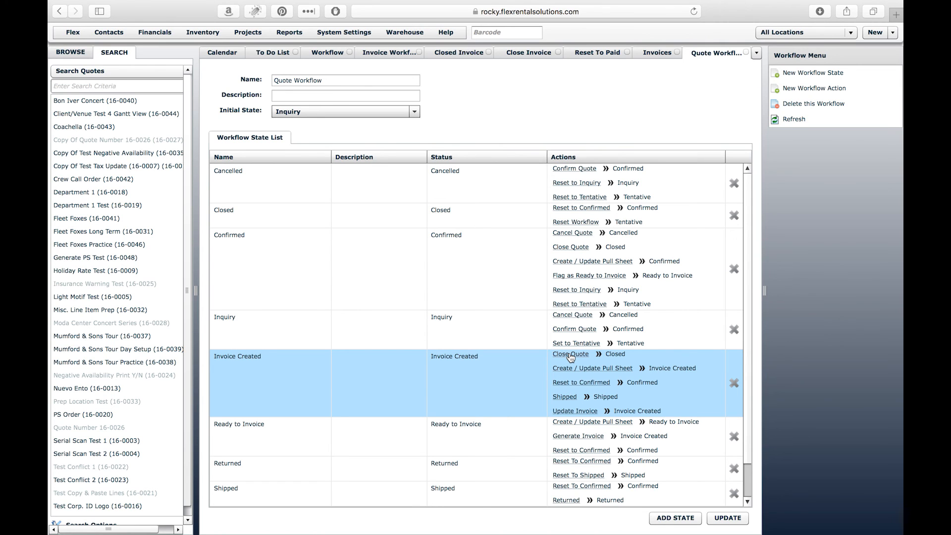
click(573, 355)
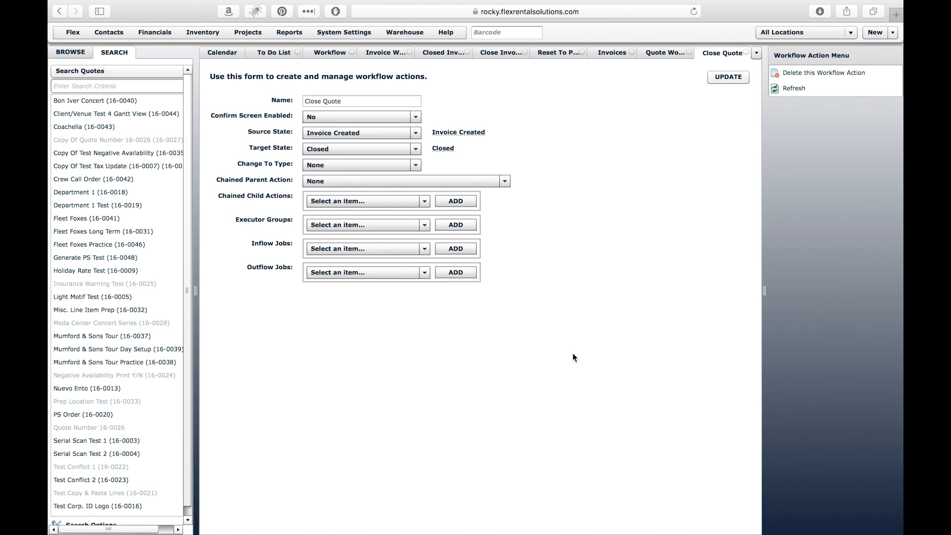
Step: Add Invoice Workflow-->Close Invoice as a chained child action of the Close Quote action
click(350, 201)
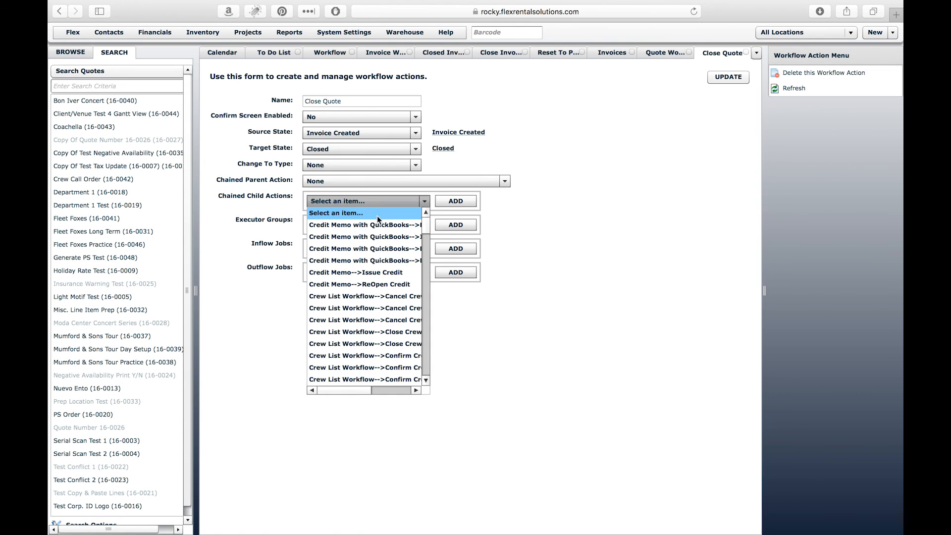
click(252, 199)
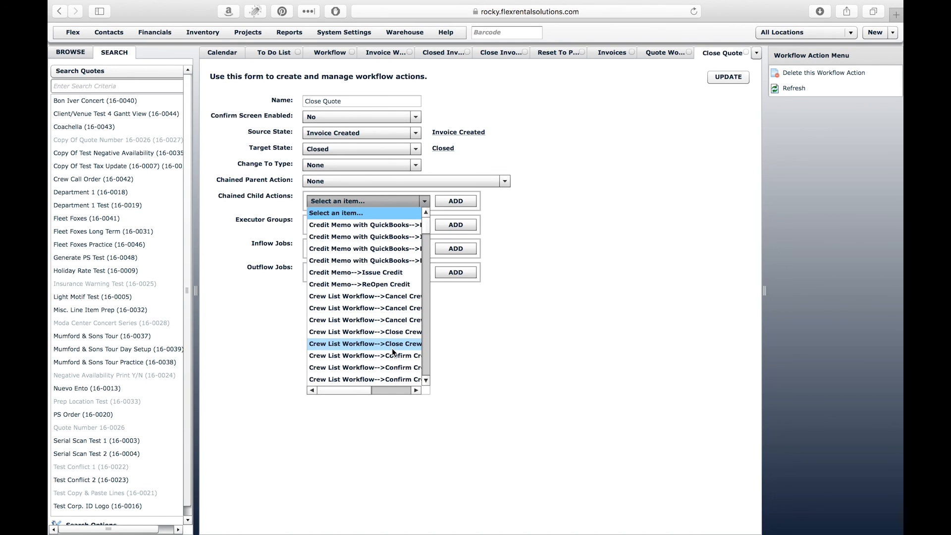
drag(425, 227, 425, 325)
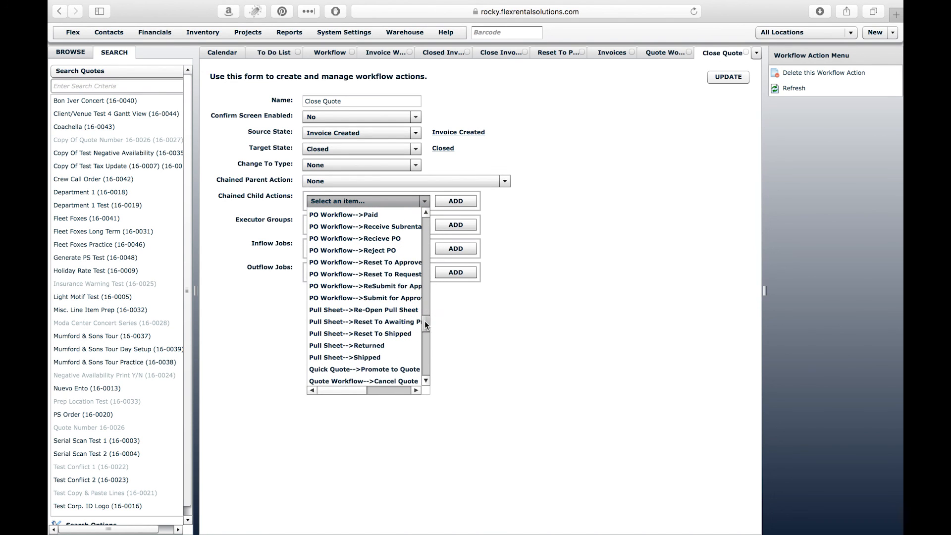
drag(426, 324, 434, 263)
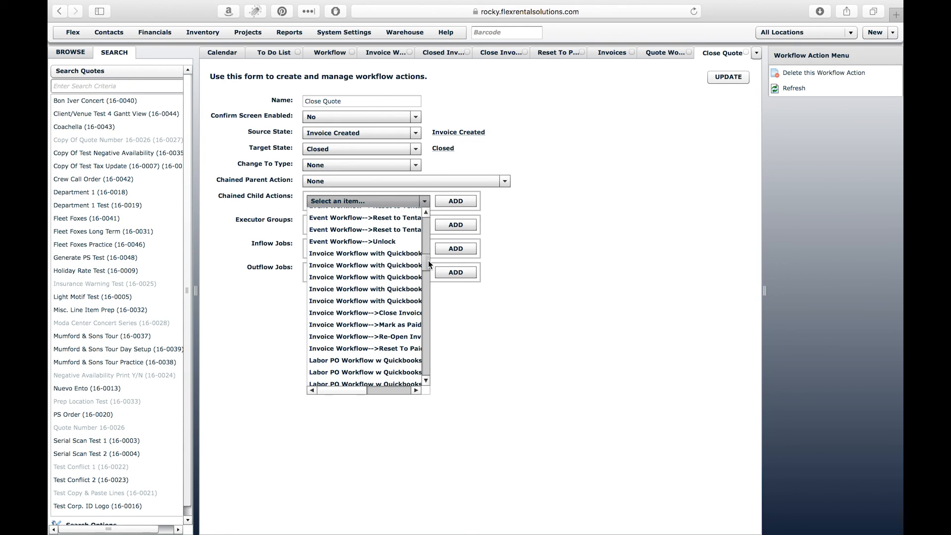
click(366, 312)
click(454, 201)
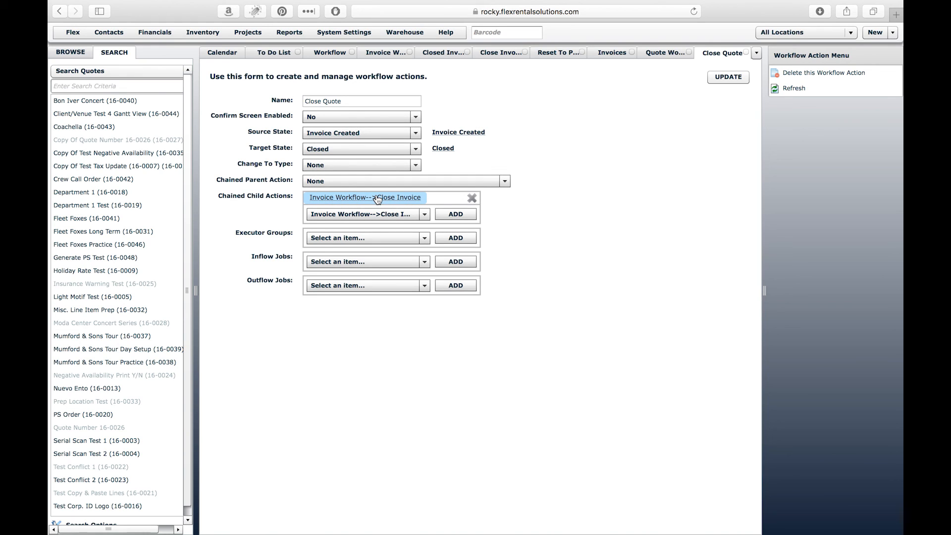
Step: Reopen the Invoice Workflow from the workflow list to review its states and actions
click(248, 34)
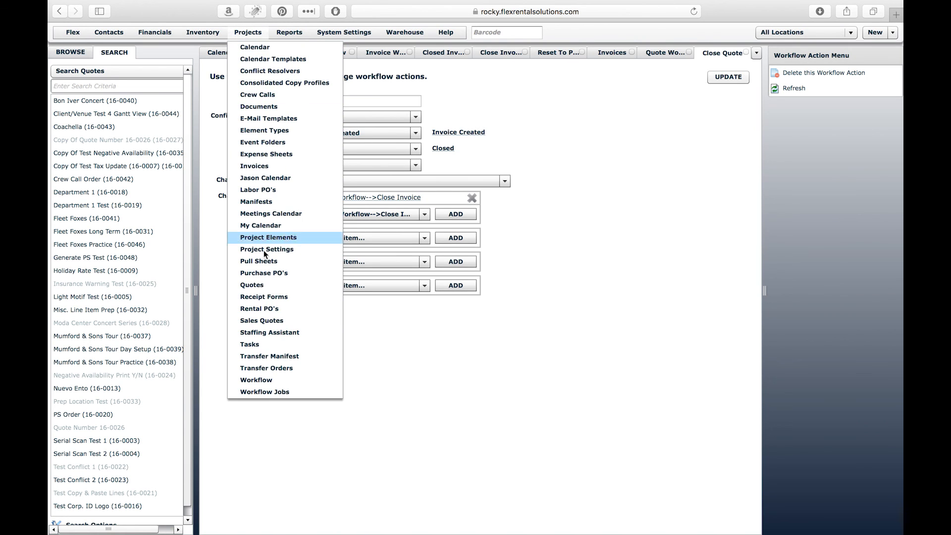
click(271, 379)
click(238, 155)
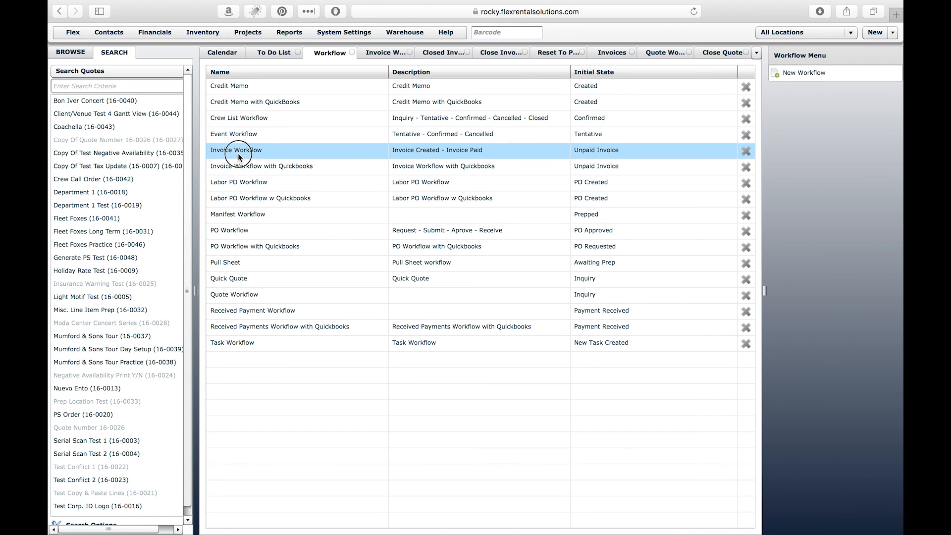
double_click(238, 155)
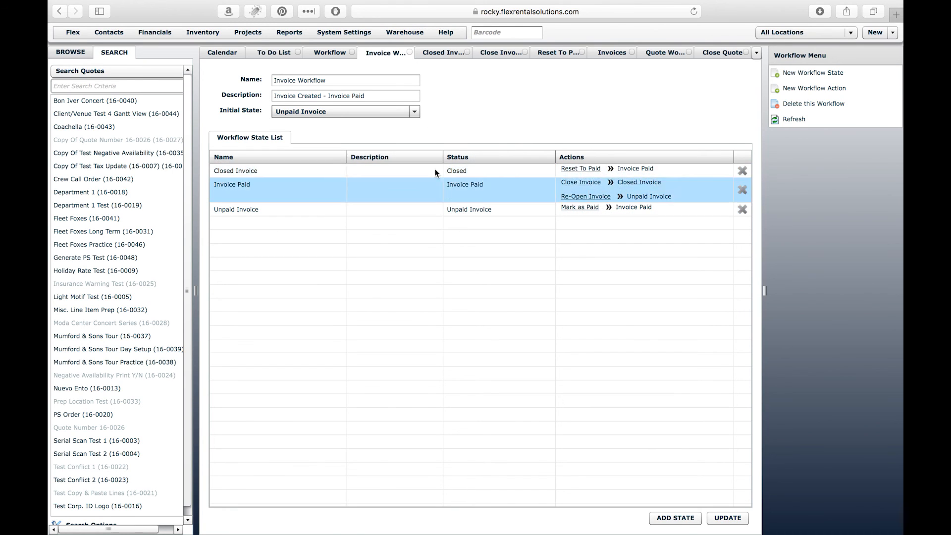
Step: Return to the Close Quote action and look through its available outflow jobs without choosing one
click(715, 54)
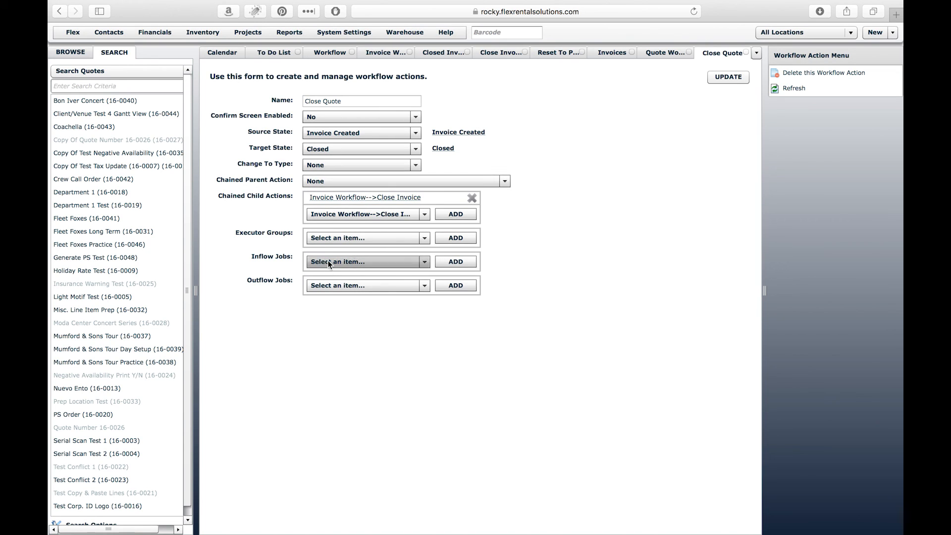
click(330, 289)
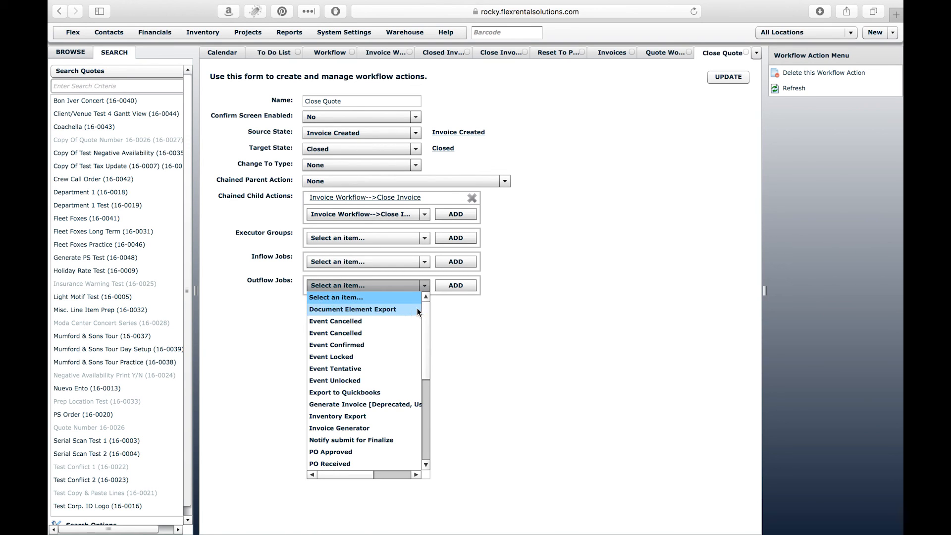
drag(424, 308, 423, 391)
click(500, 356)
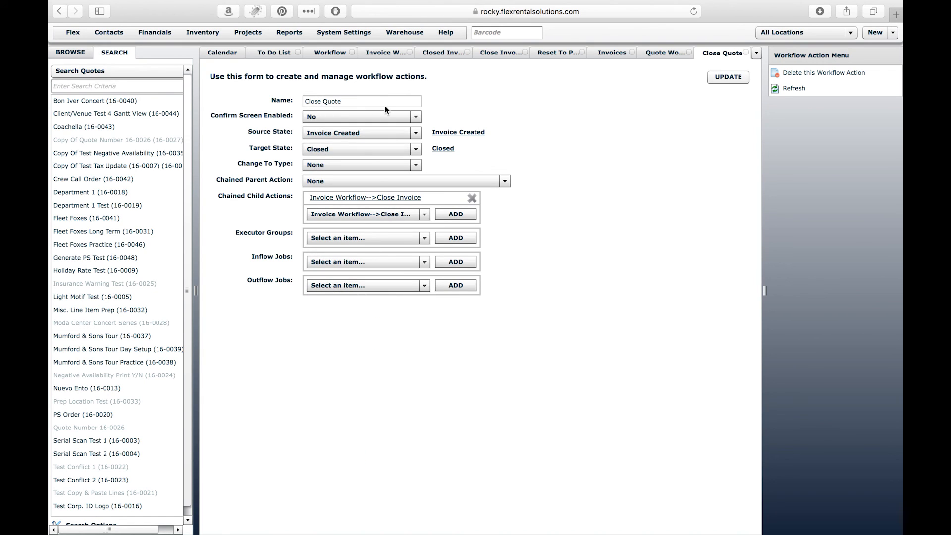
click(333, 285)
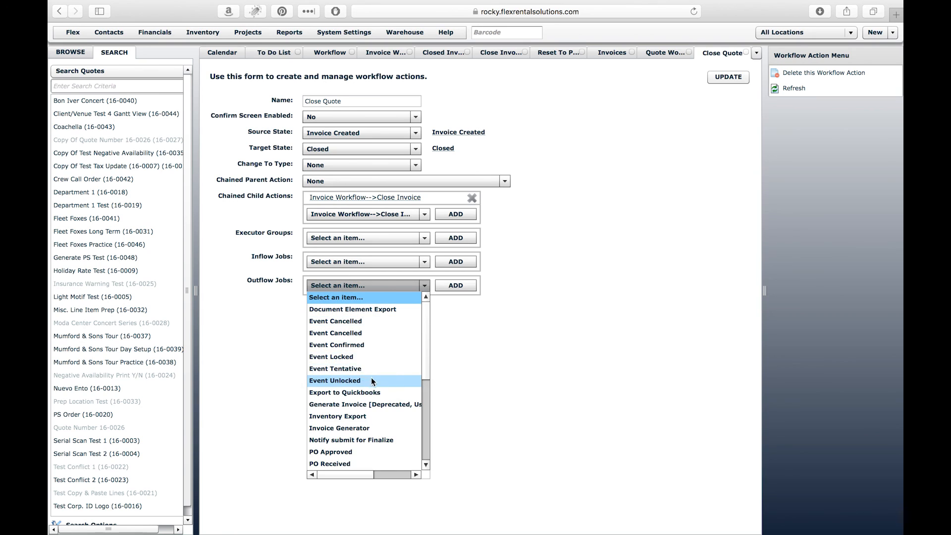
drag(425, 348, 430, 420)
click(492, 390)
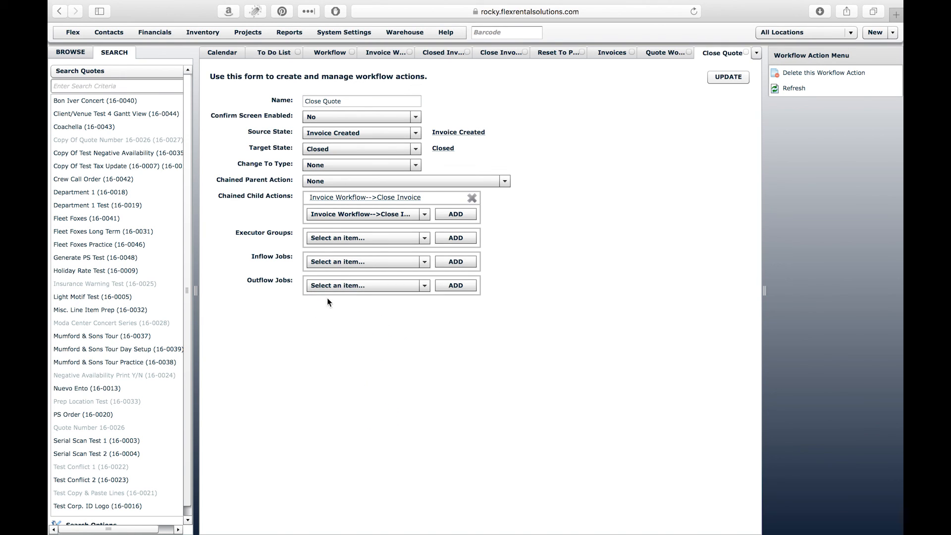